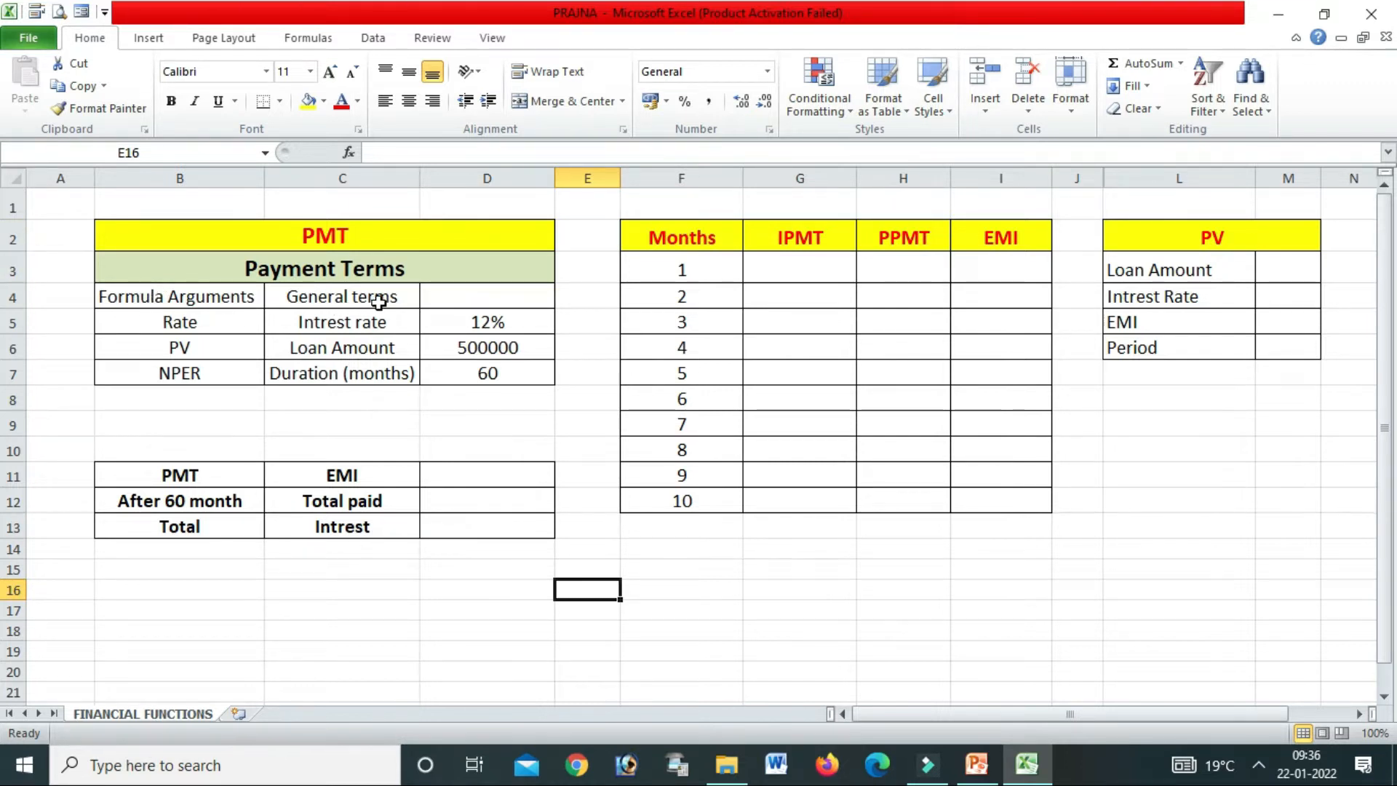
# Calculate the EMI in D11 with the formula =PMT(D5/12,D7,D6)
pyautogui.click(465, 477)
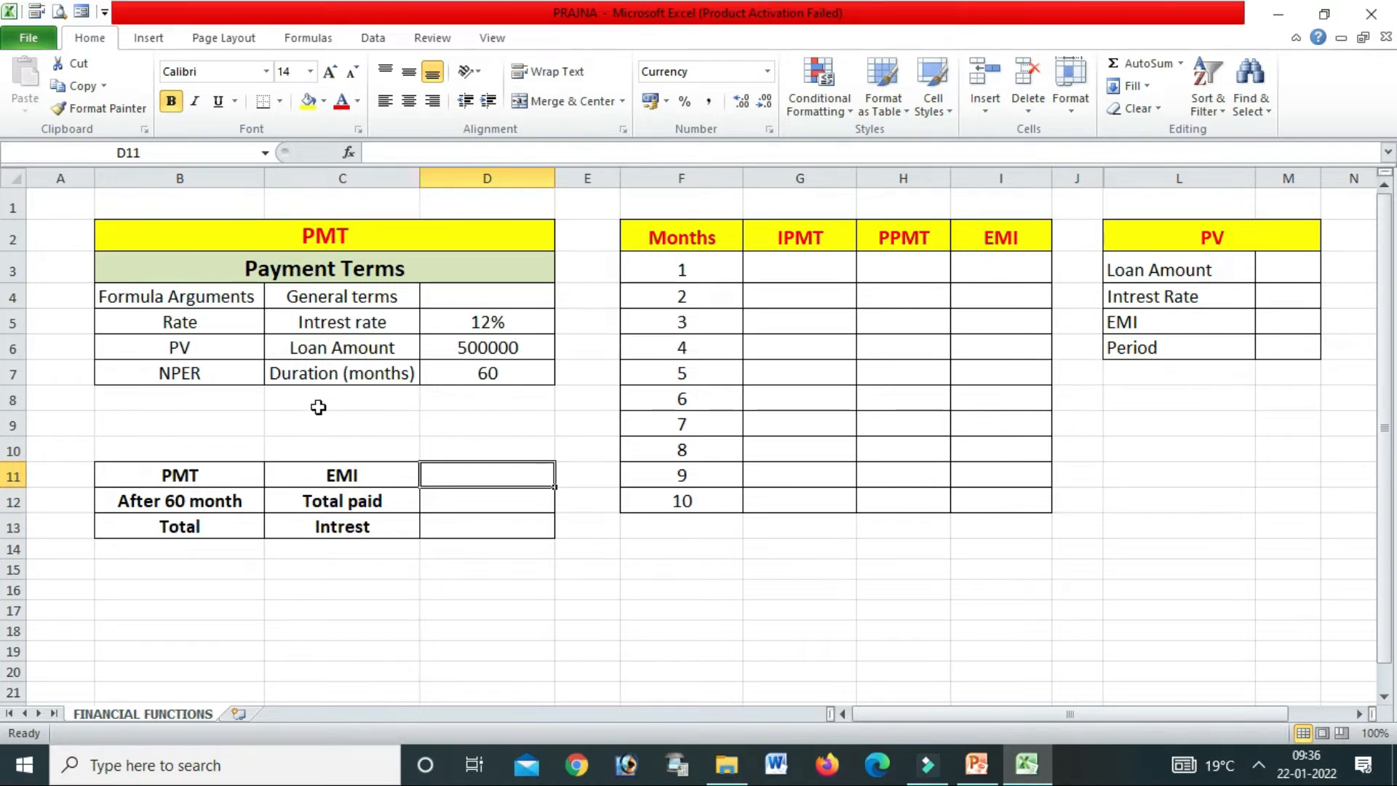
pyautogui.click(440, 475)
pyautogui.write('=')
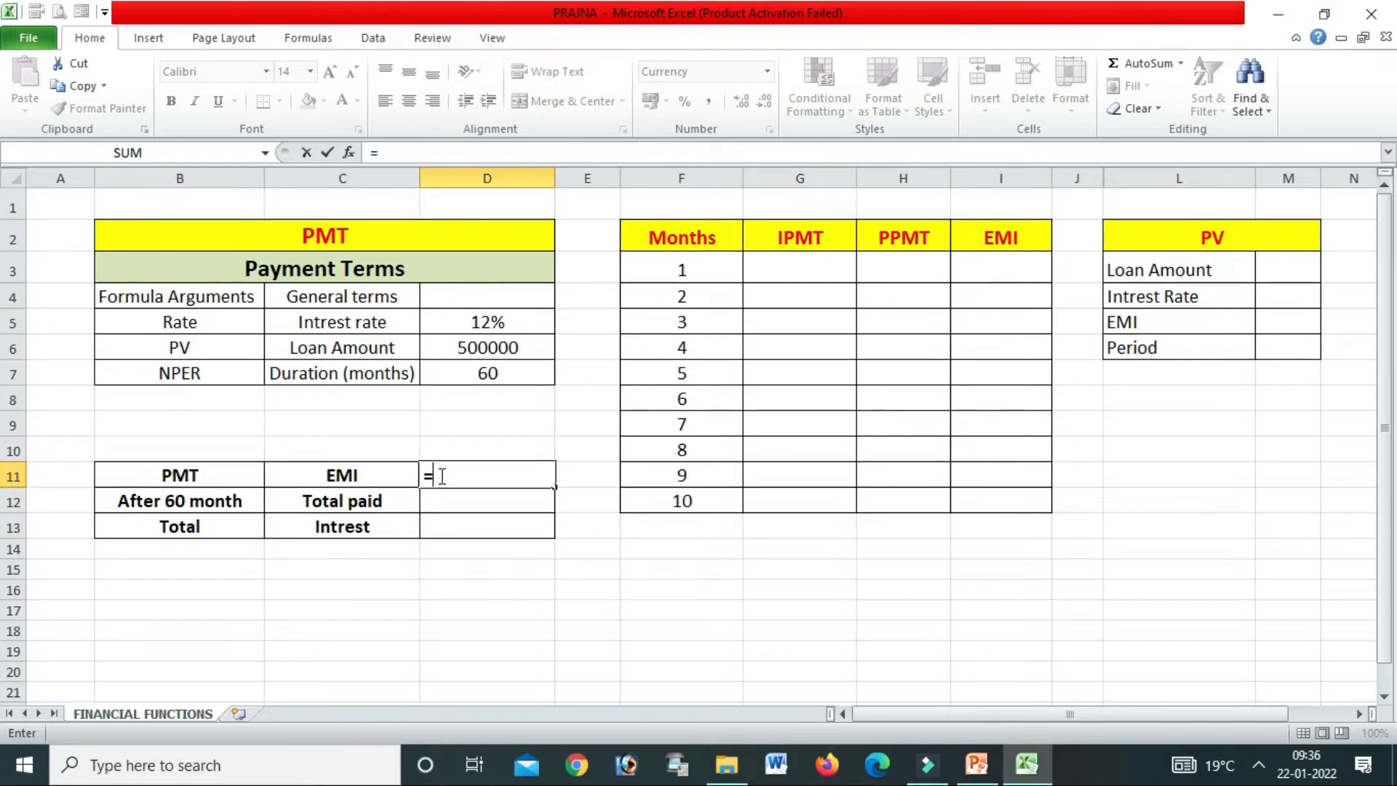
pyautogui.write('pmt')
pyautogui.doubleClick(461, 500)
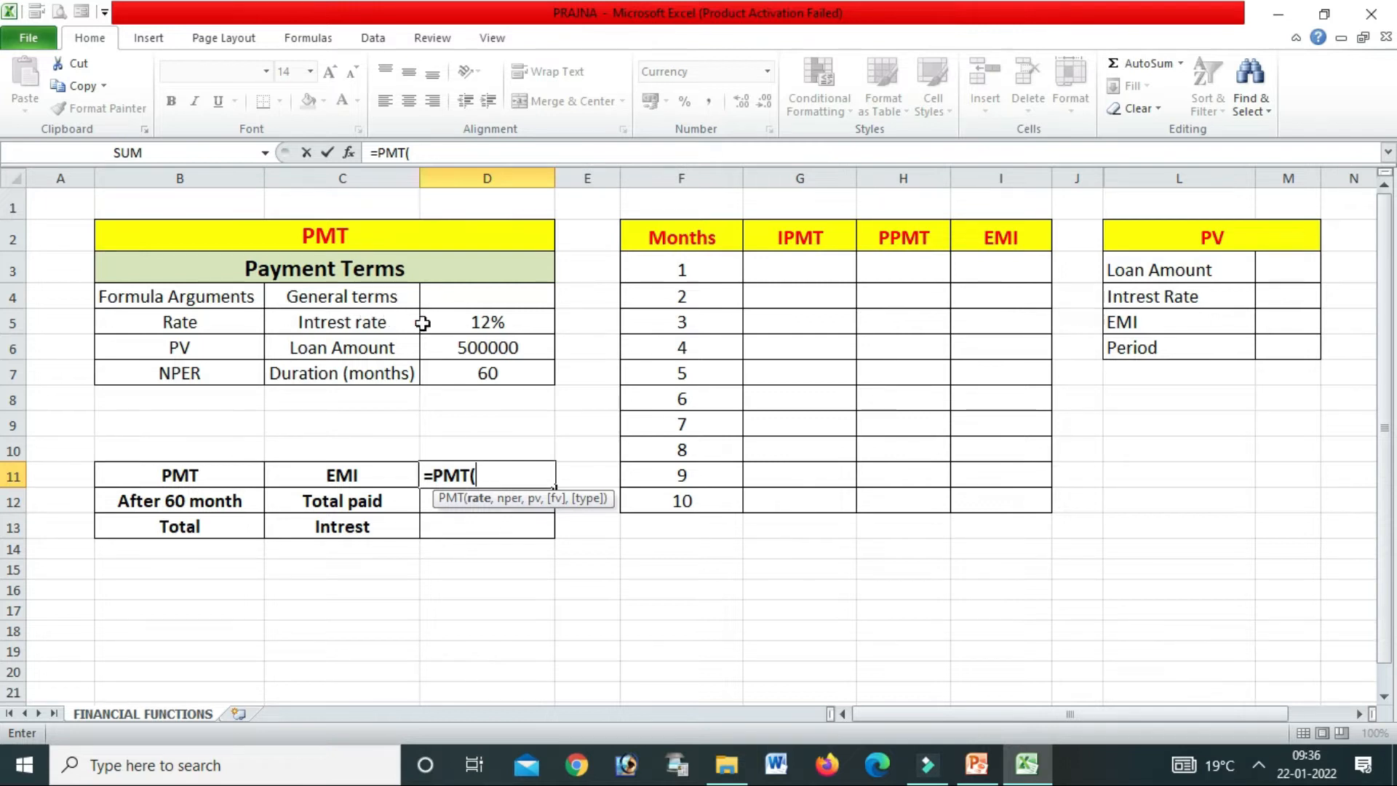
pyautogui.click(495, 321)
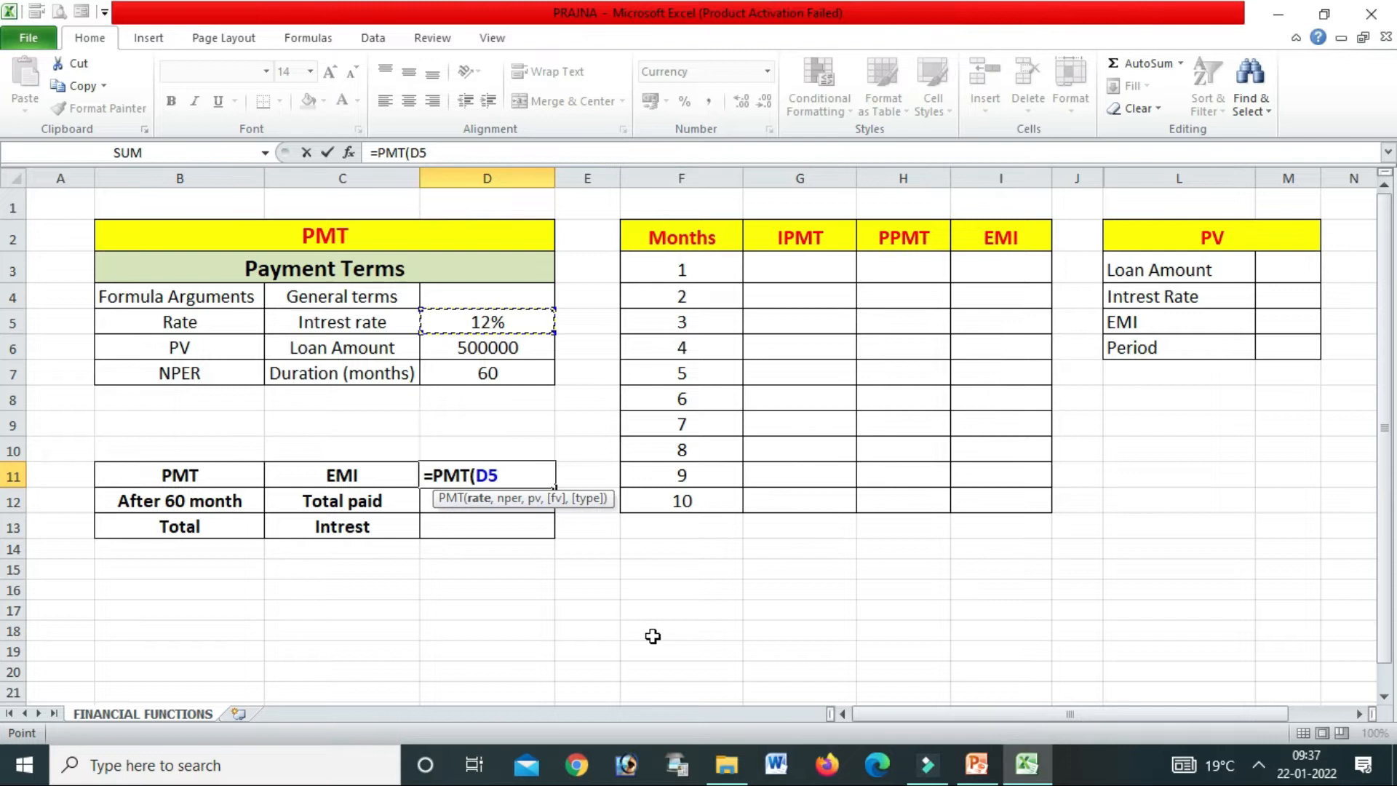
pyautogui.write('/12,')
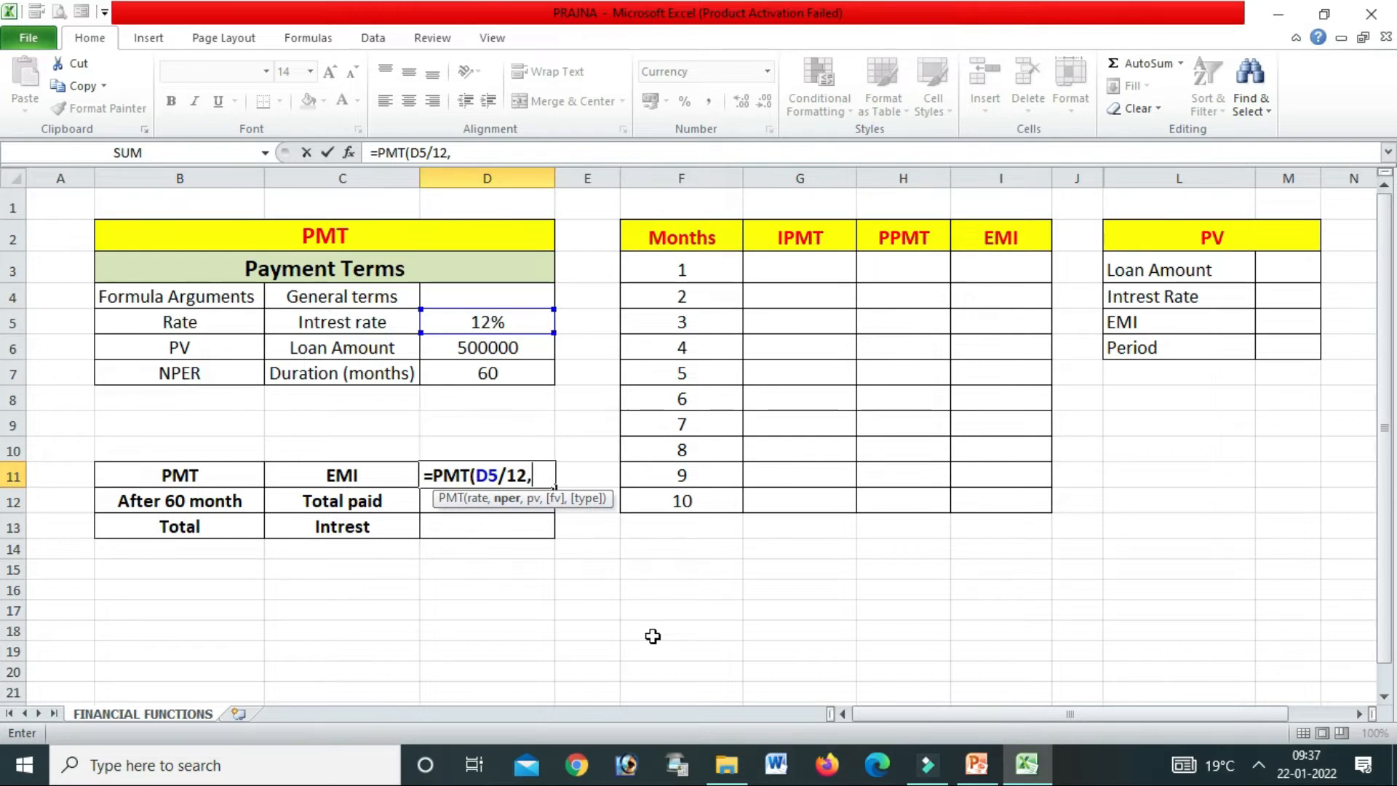
pyautogui.click(489, 374)
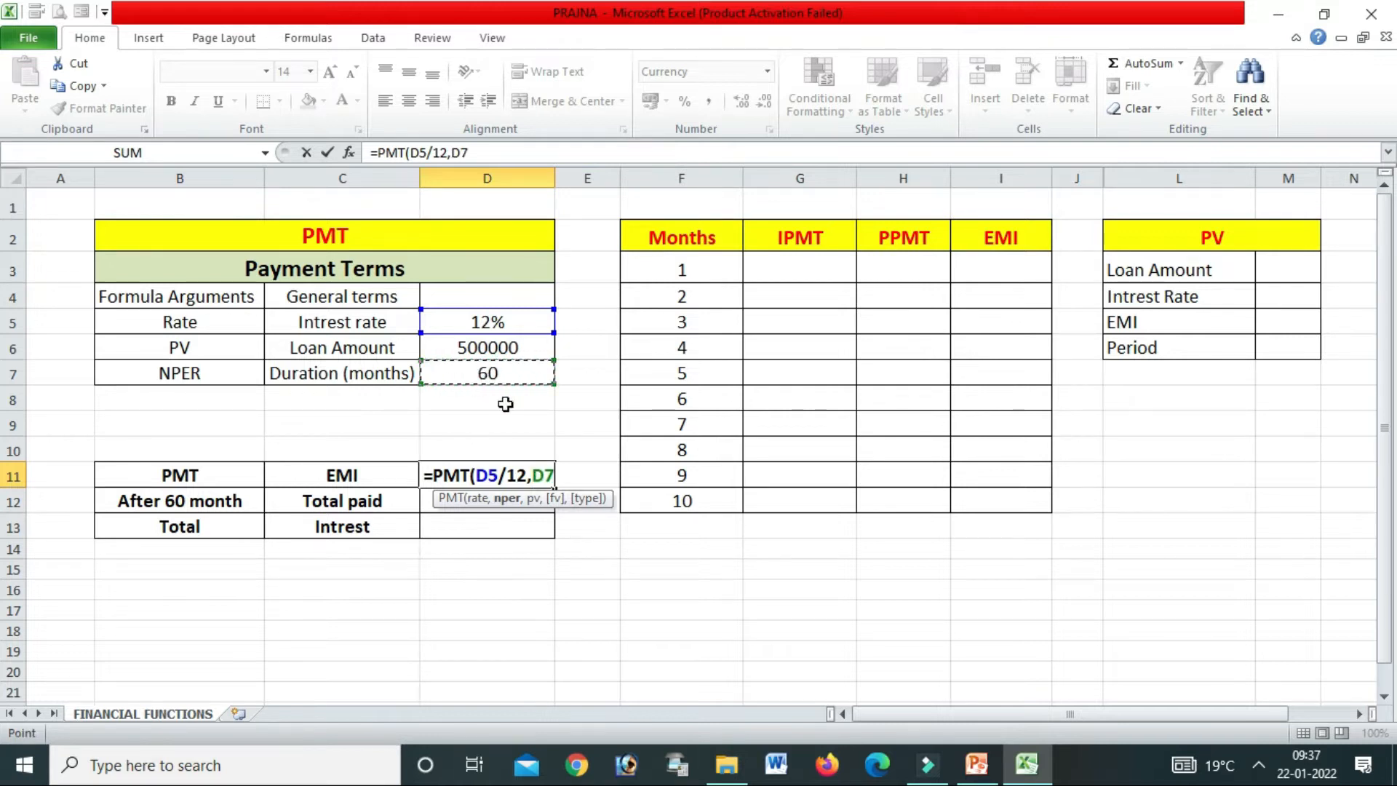
pyautogui.write(',')
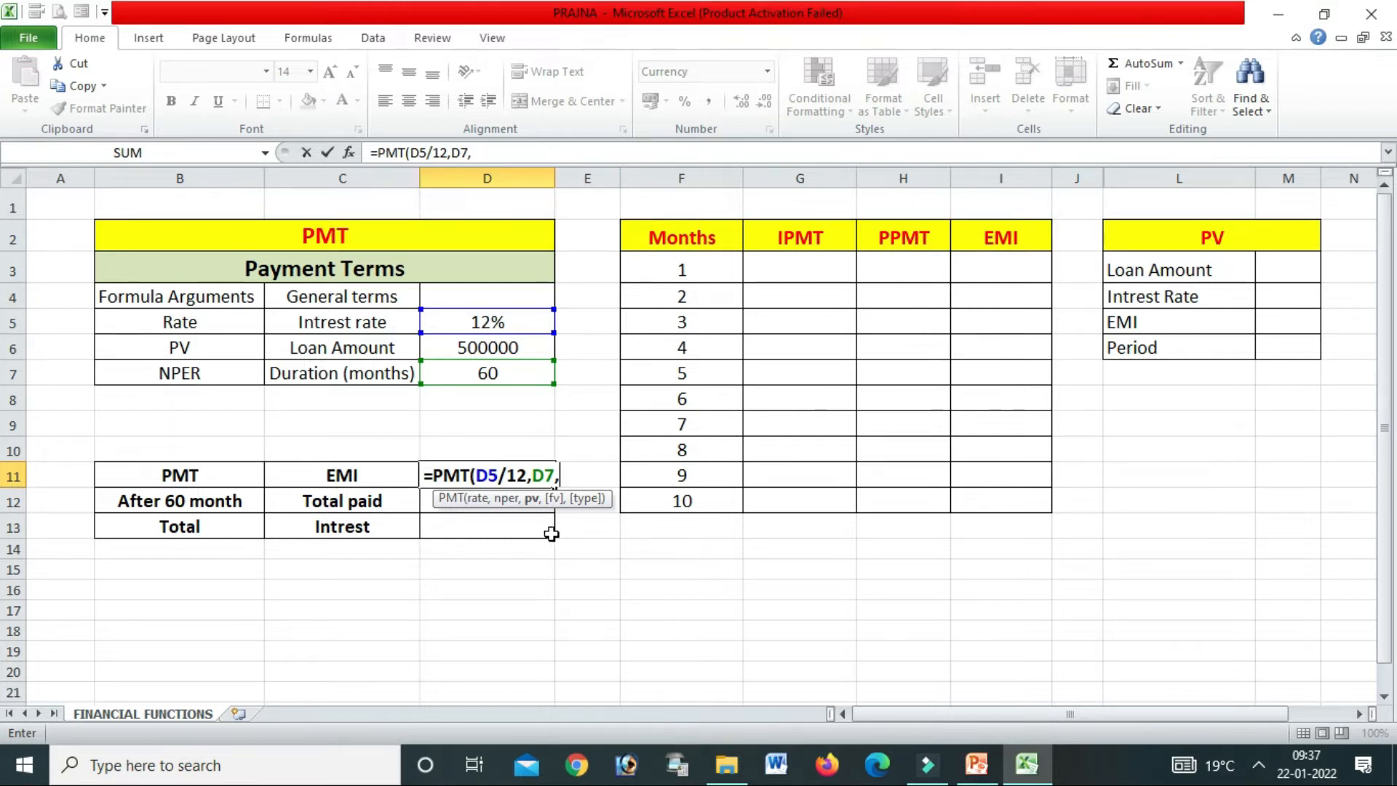
pyautogui.click(476, 354)
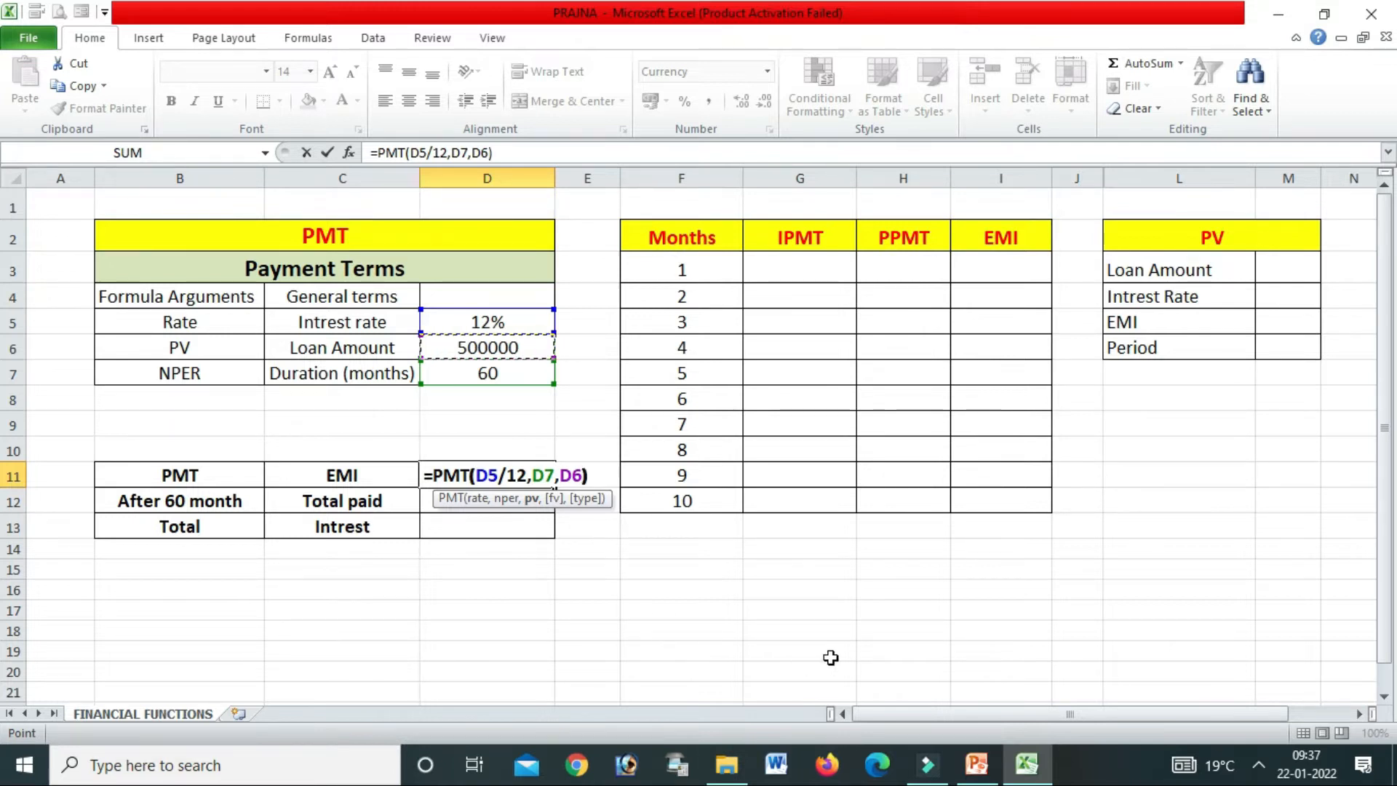
pyautogui.write(')')
pyautogui.press('Return')
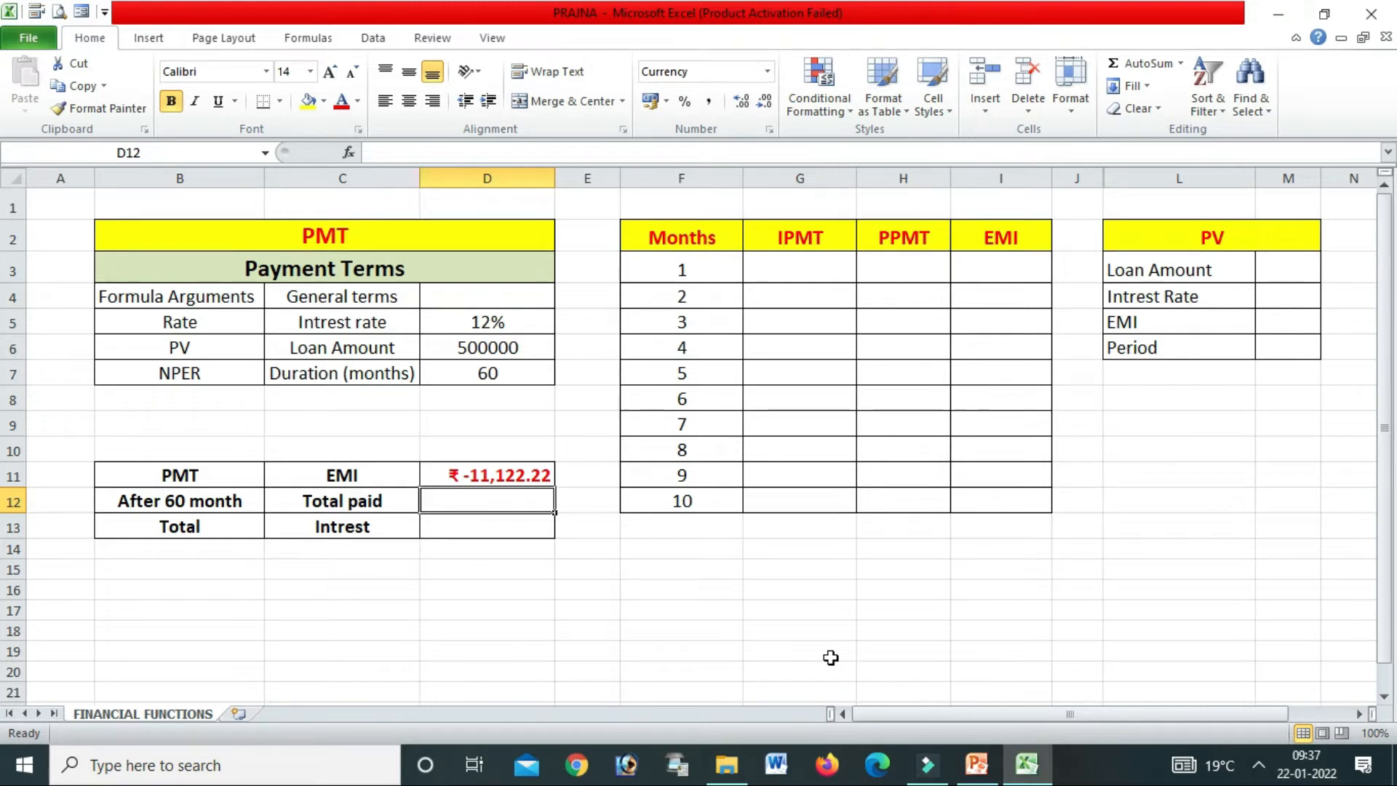
# Negate the loan amount argument in D11 so the formula reads =PMT(D5/12,D7,-D6)
pyautogui.click(474, 474)
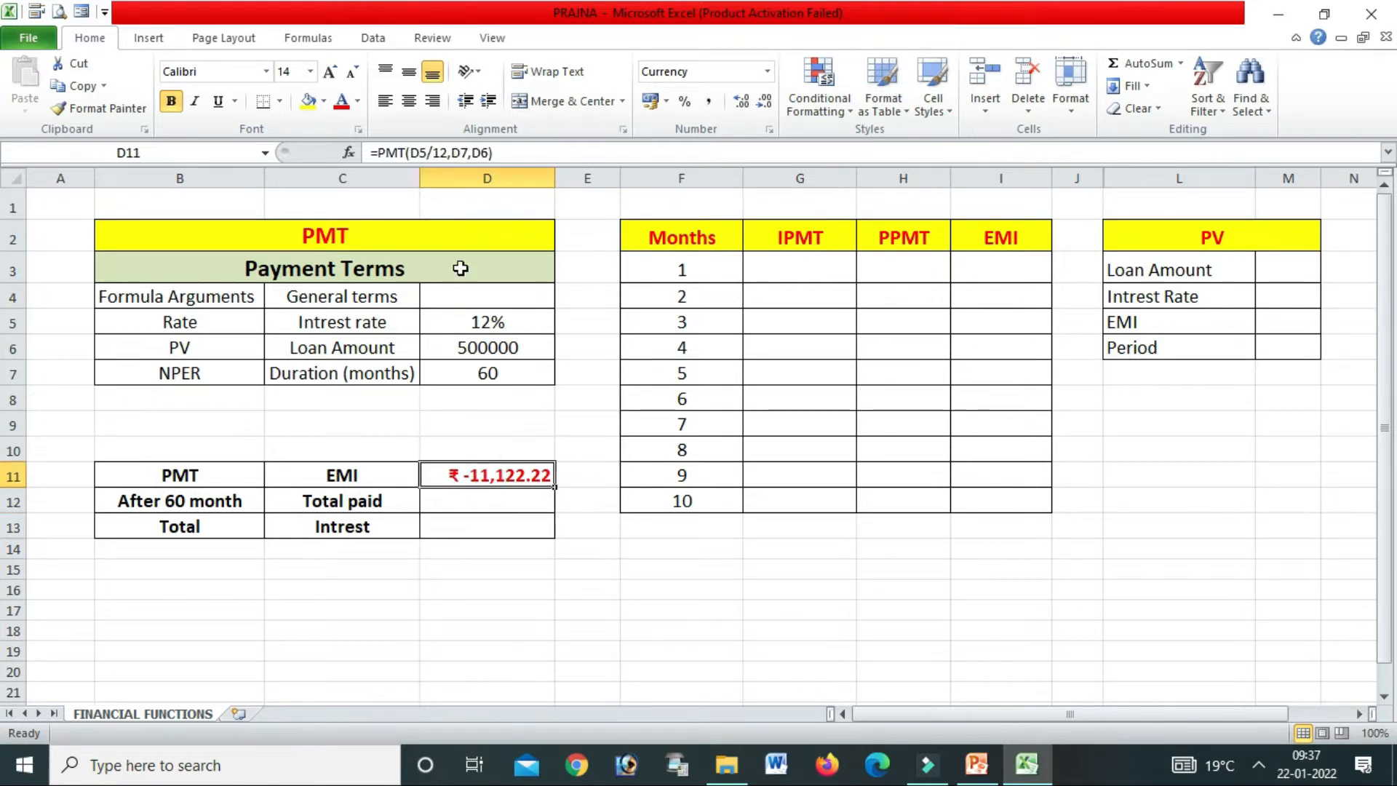
pyautogui.click(477, 152)
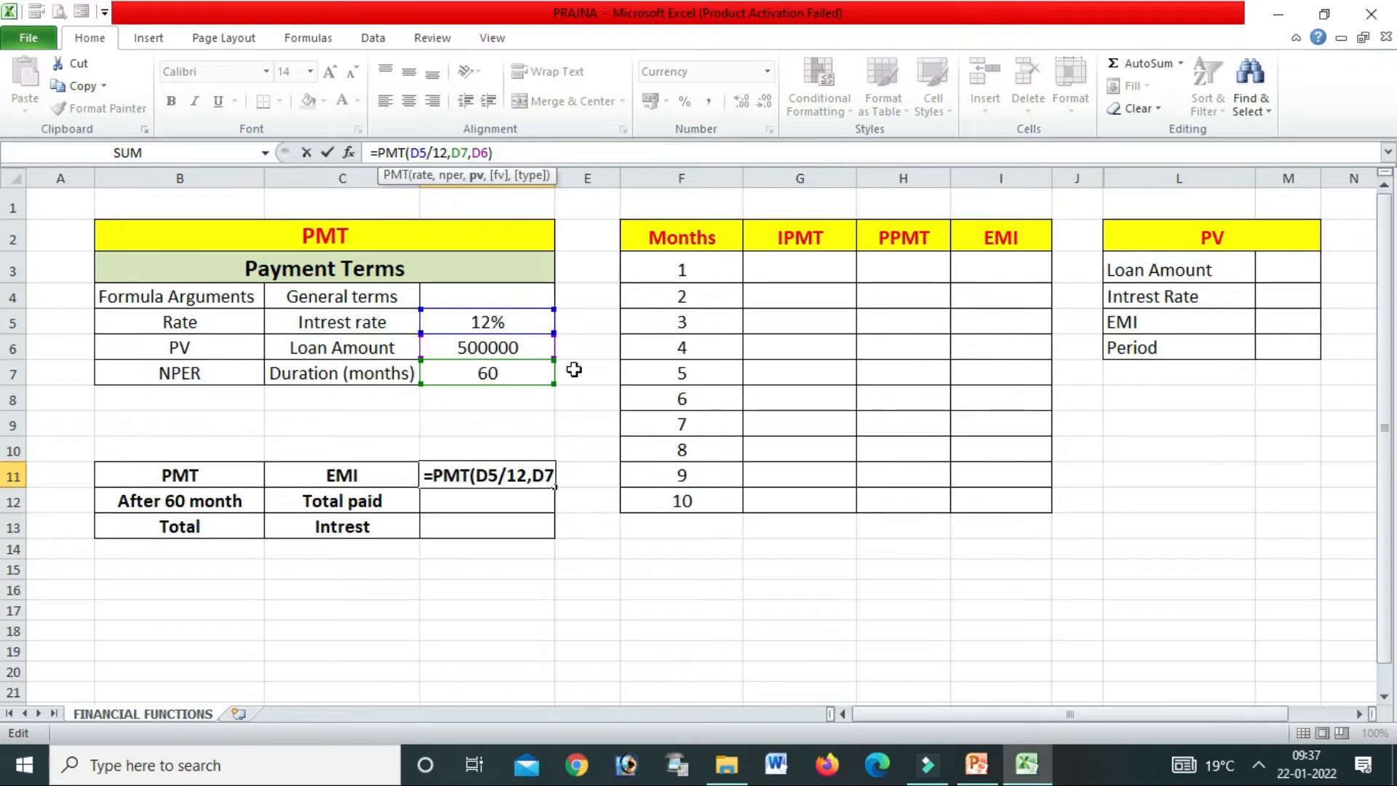
pyautogui.write('-')
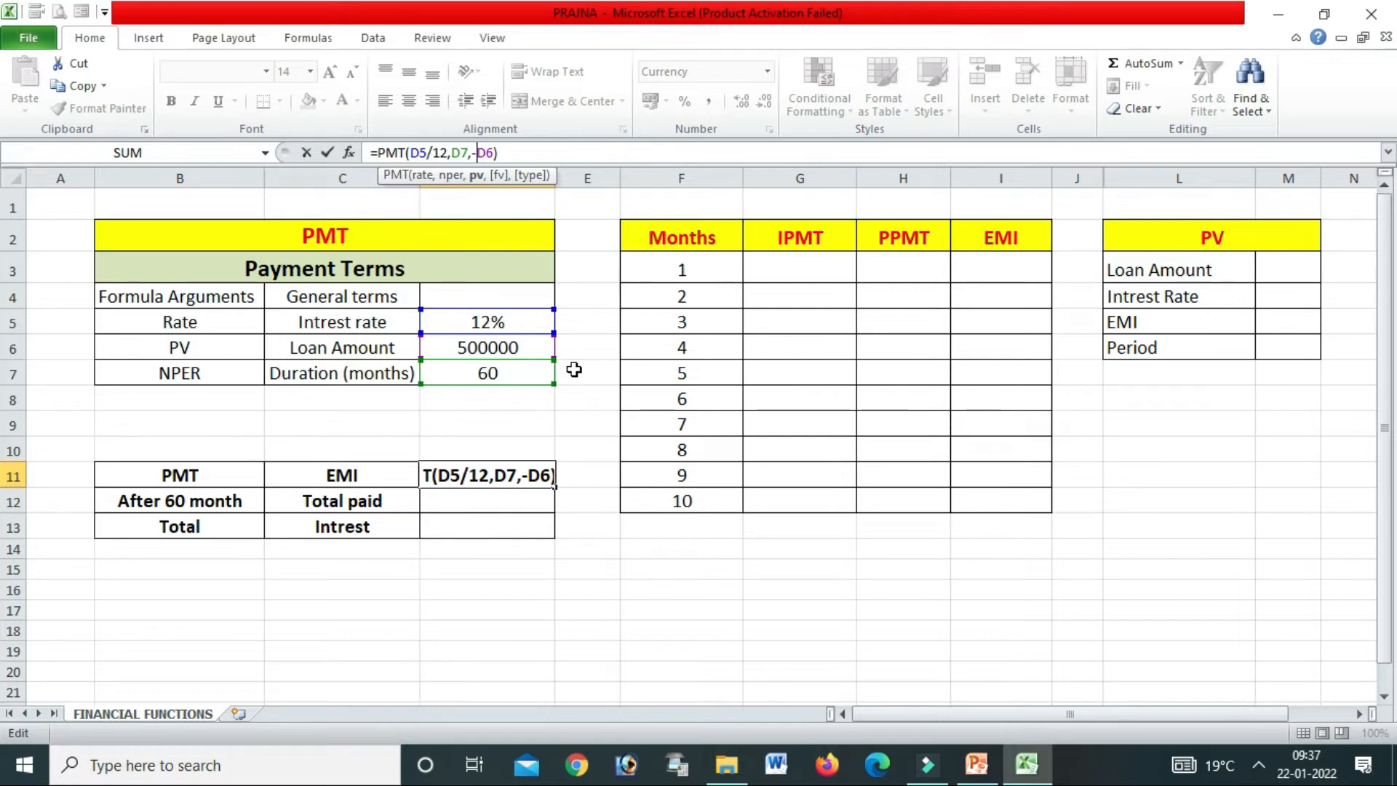
pyautogui.click(587, 610)
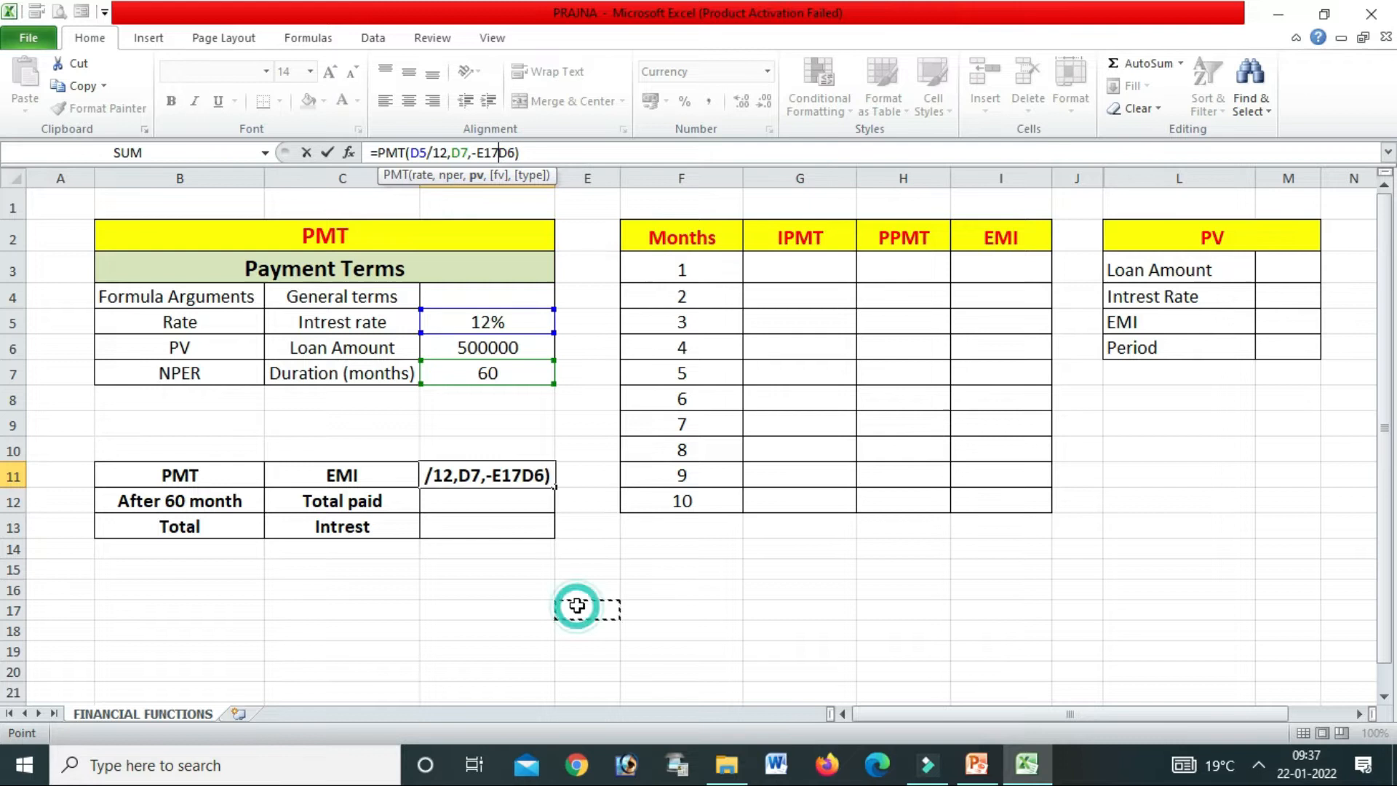
pyautogui.press('BackSpace')
pyautogui.press('BackSpace')
pyautogui.press('BackSpace')
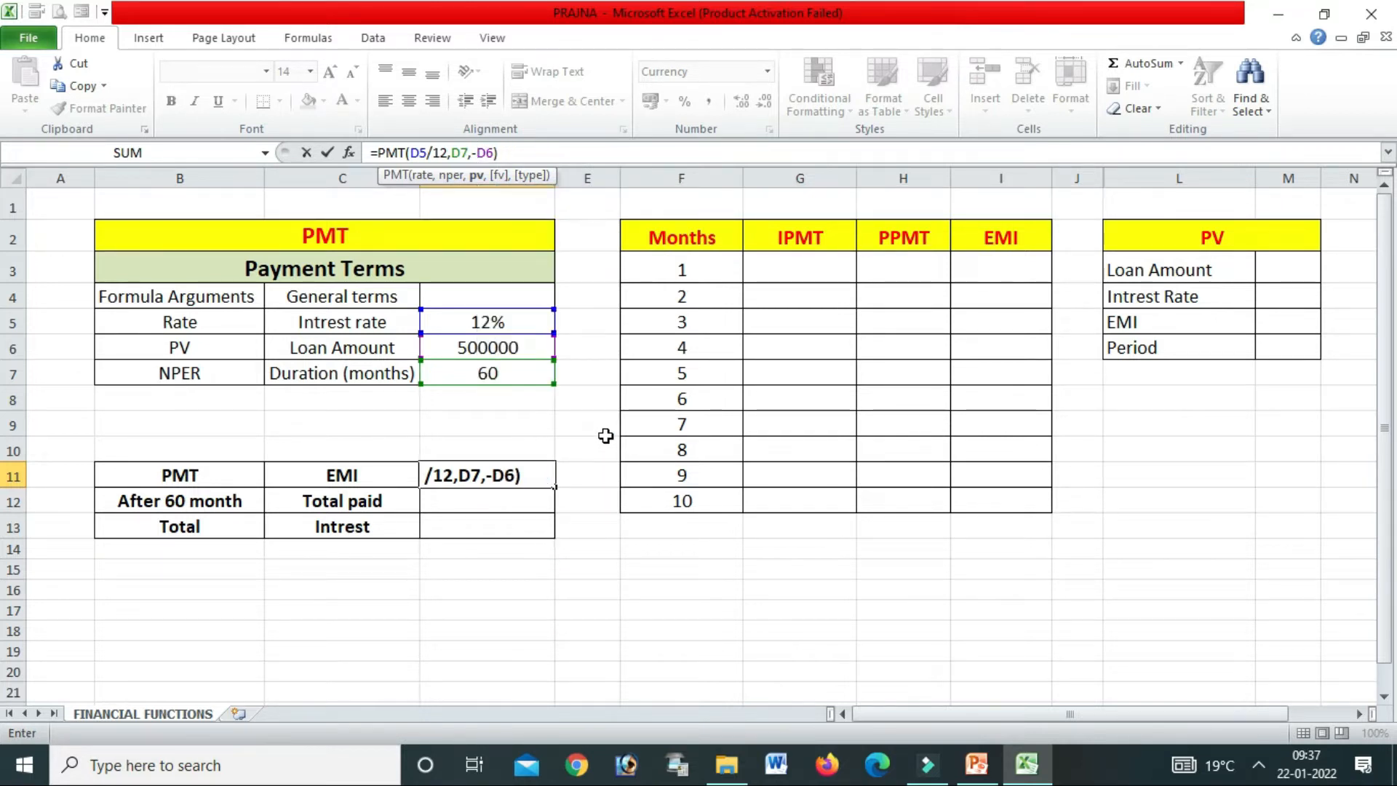
pyautogui.press('Return')
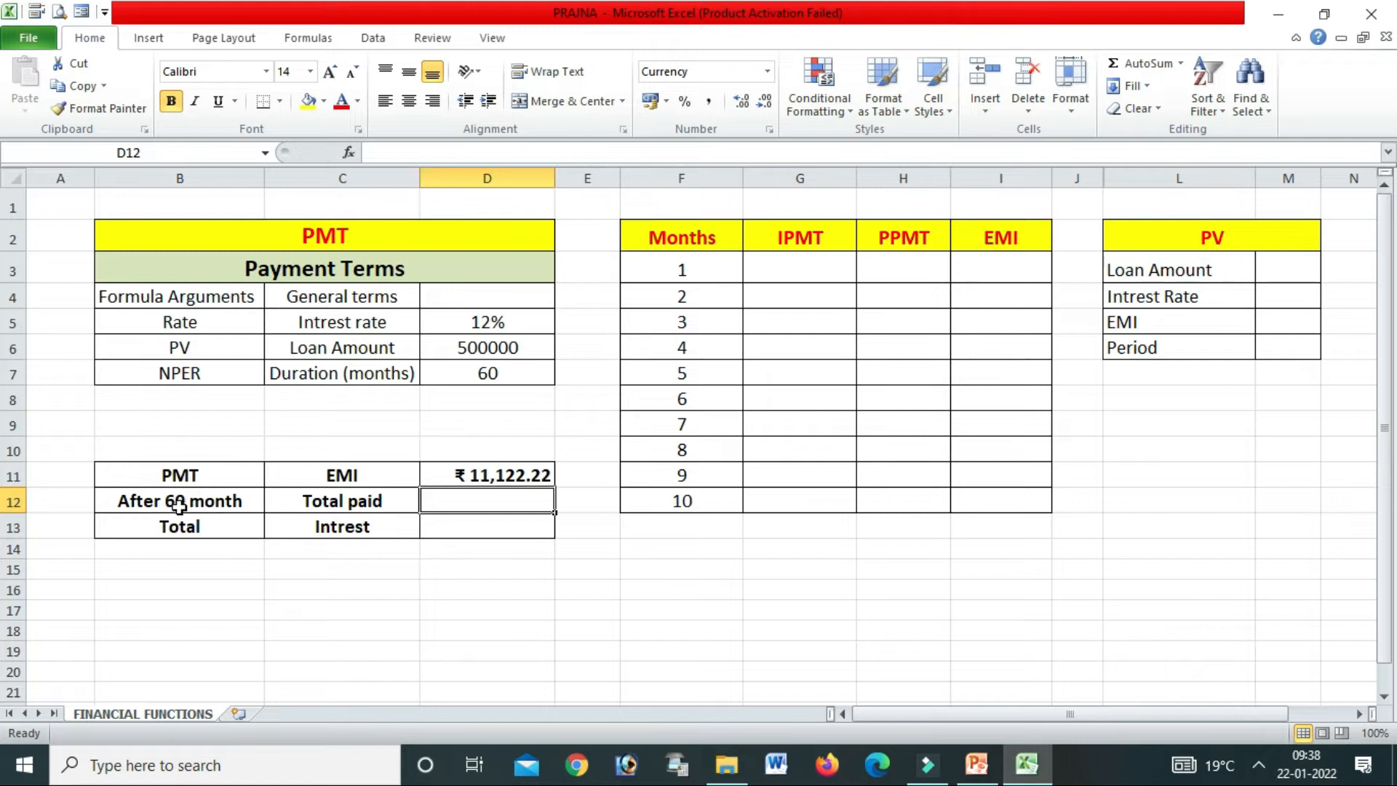
# Calculate the total paid in D12 by multiplying the EMI by the duration, =D11*D7
pyautogui.click(467, 496)
pyautogui.write('=')
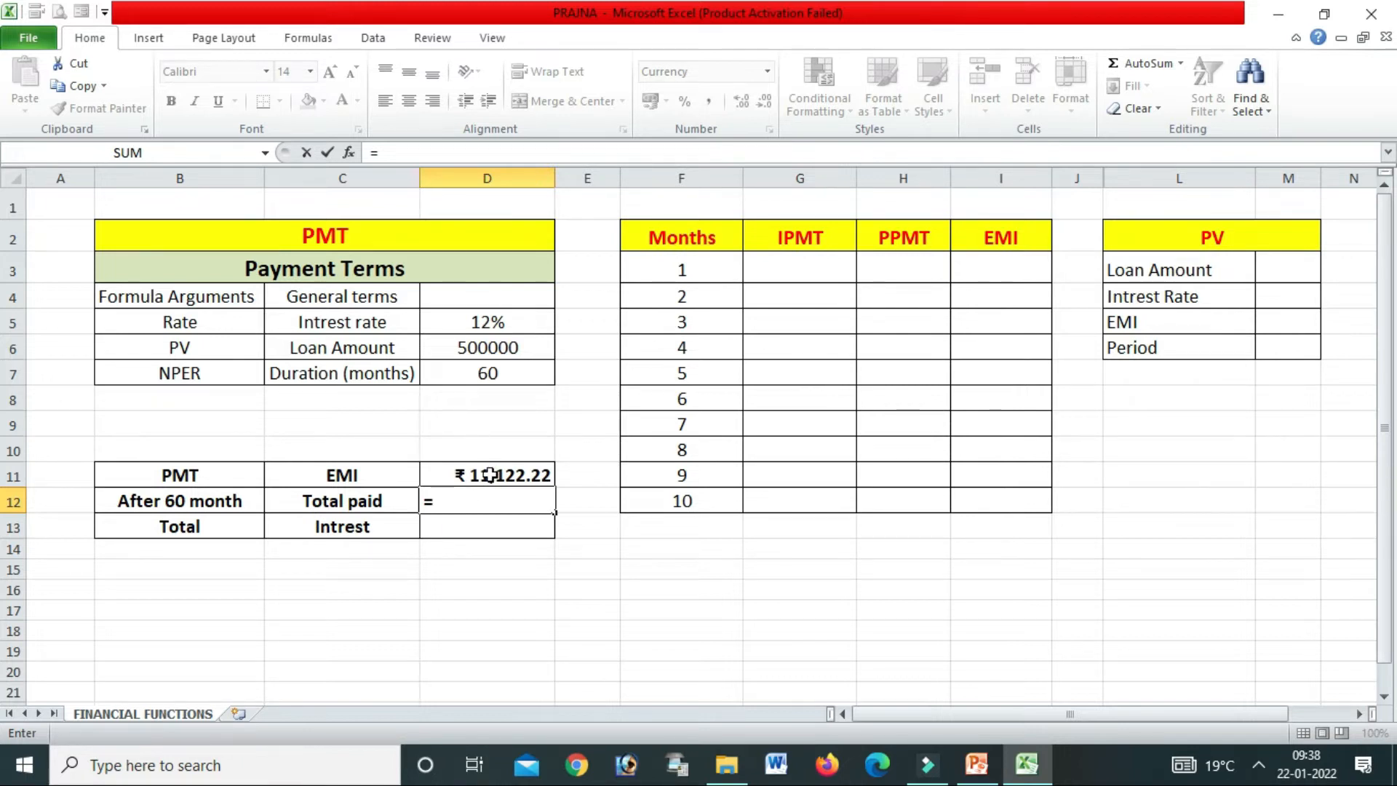
pyautogui.click(489, 475)
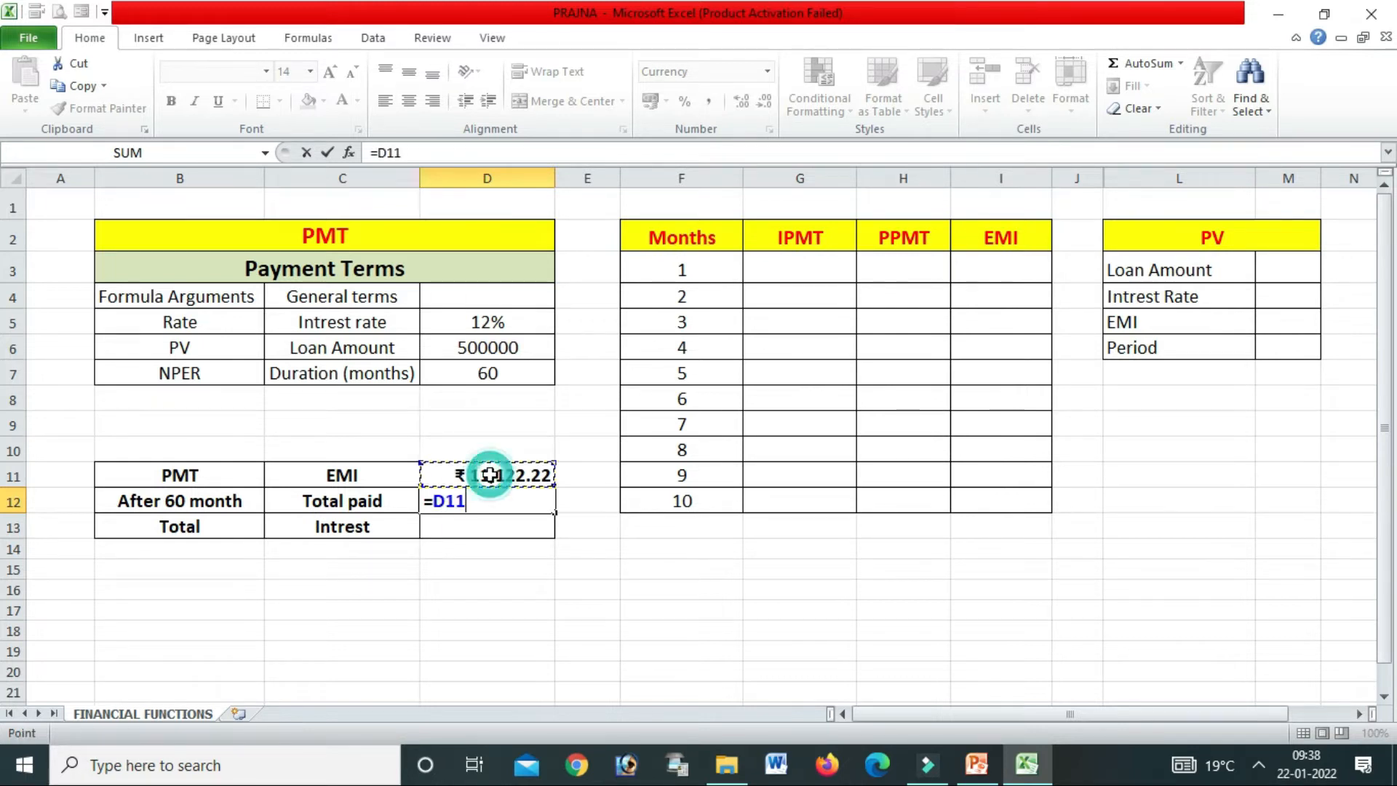
pyautogui.write('*')
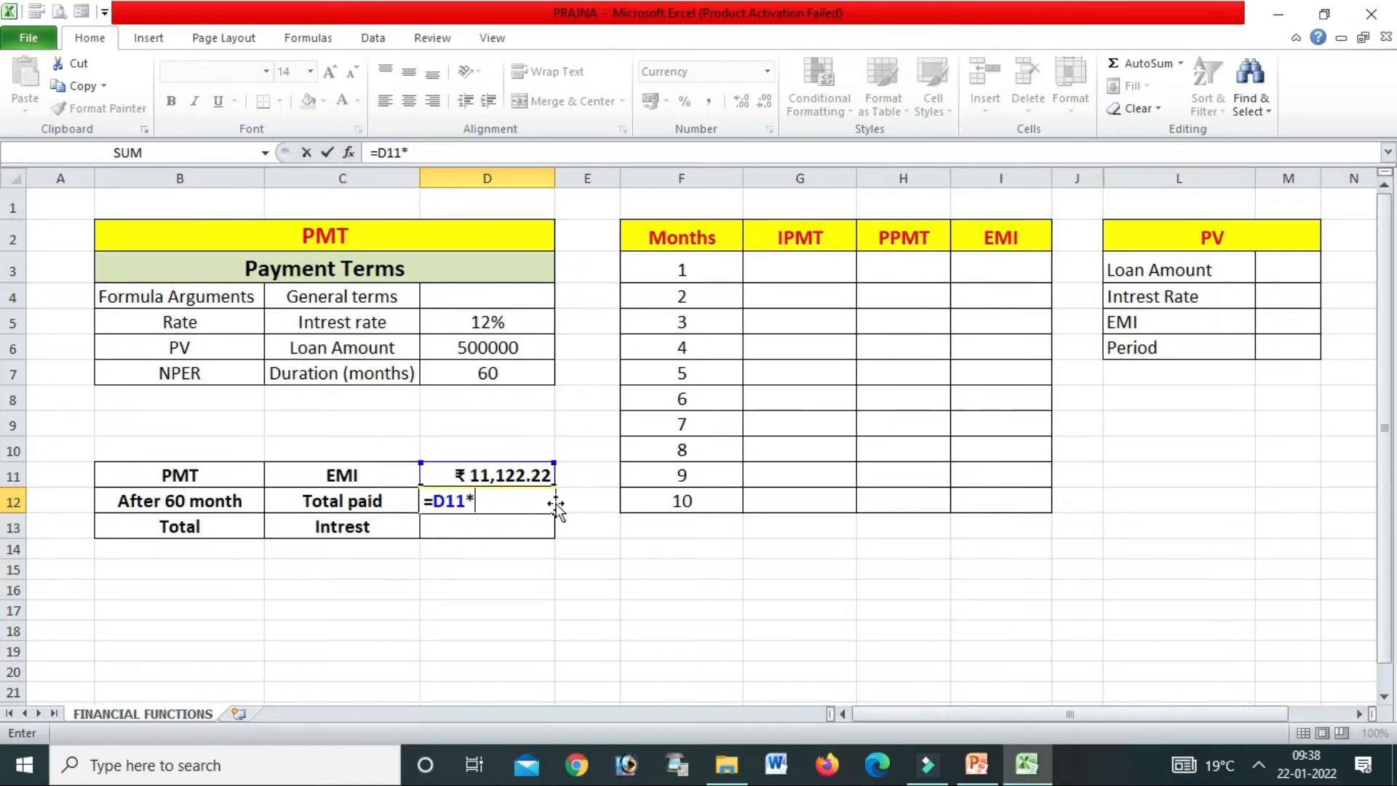
pyautogui.click(514, 374)
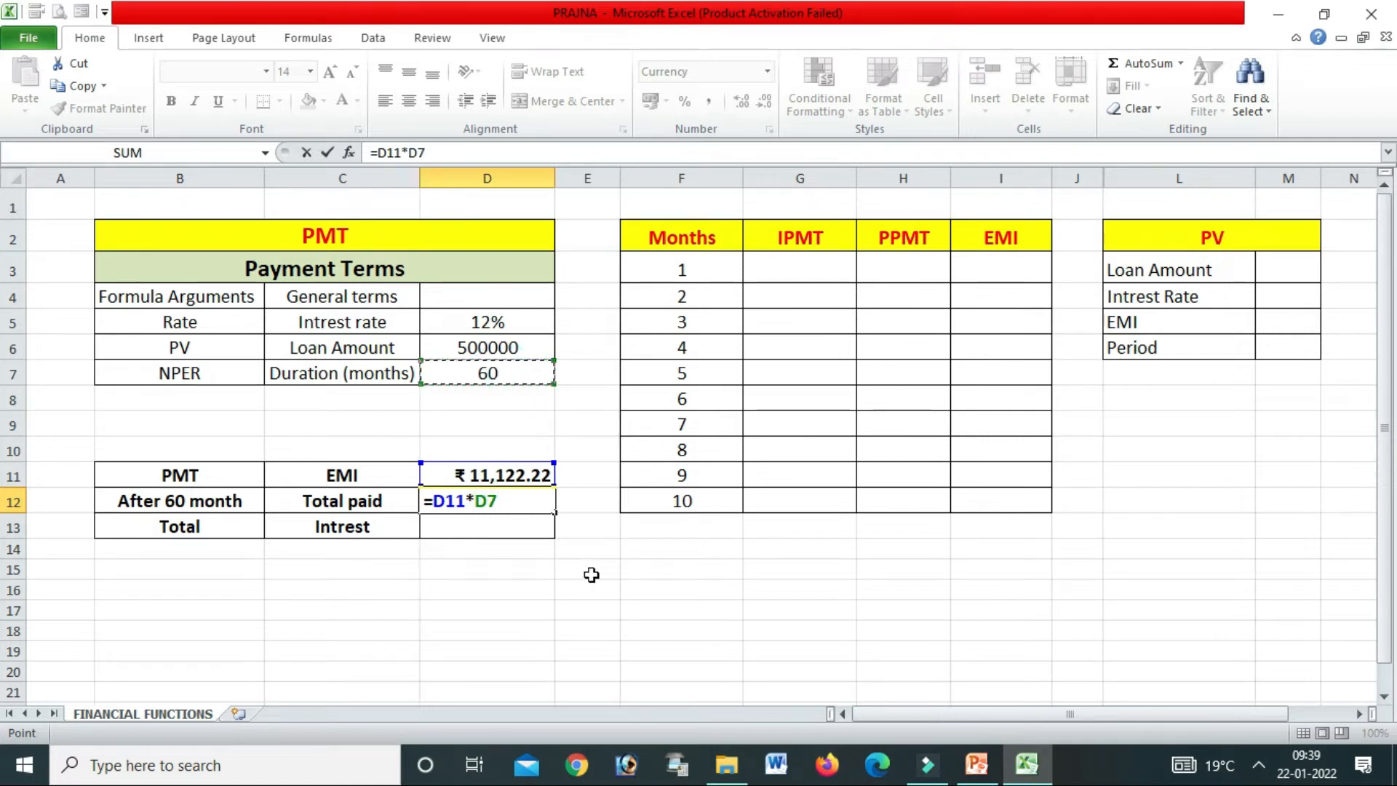
pyautogui.press('Return')
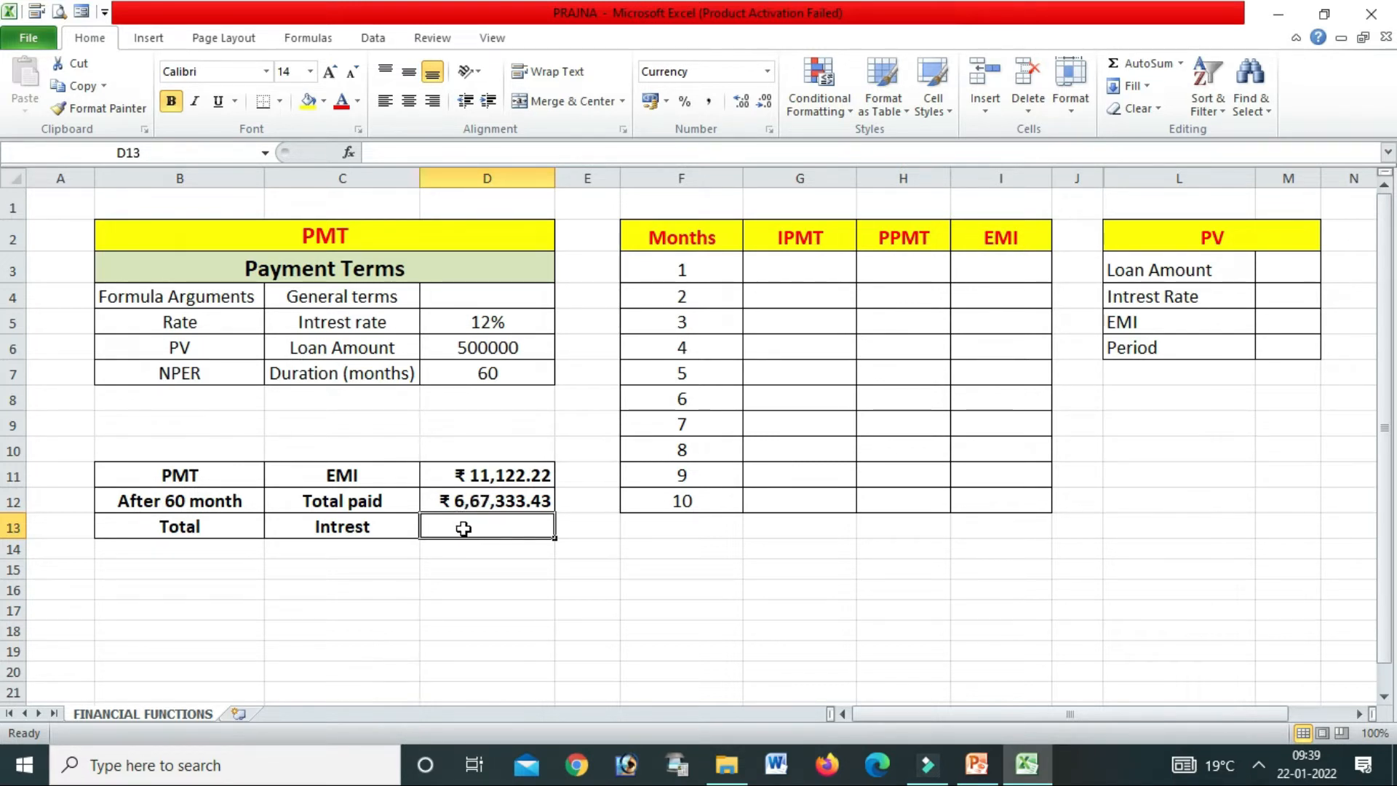
# Calculate the total interest in D13 by subtracting the loan amount from the total paid, =D12-D6
pyautogui.write('=')
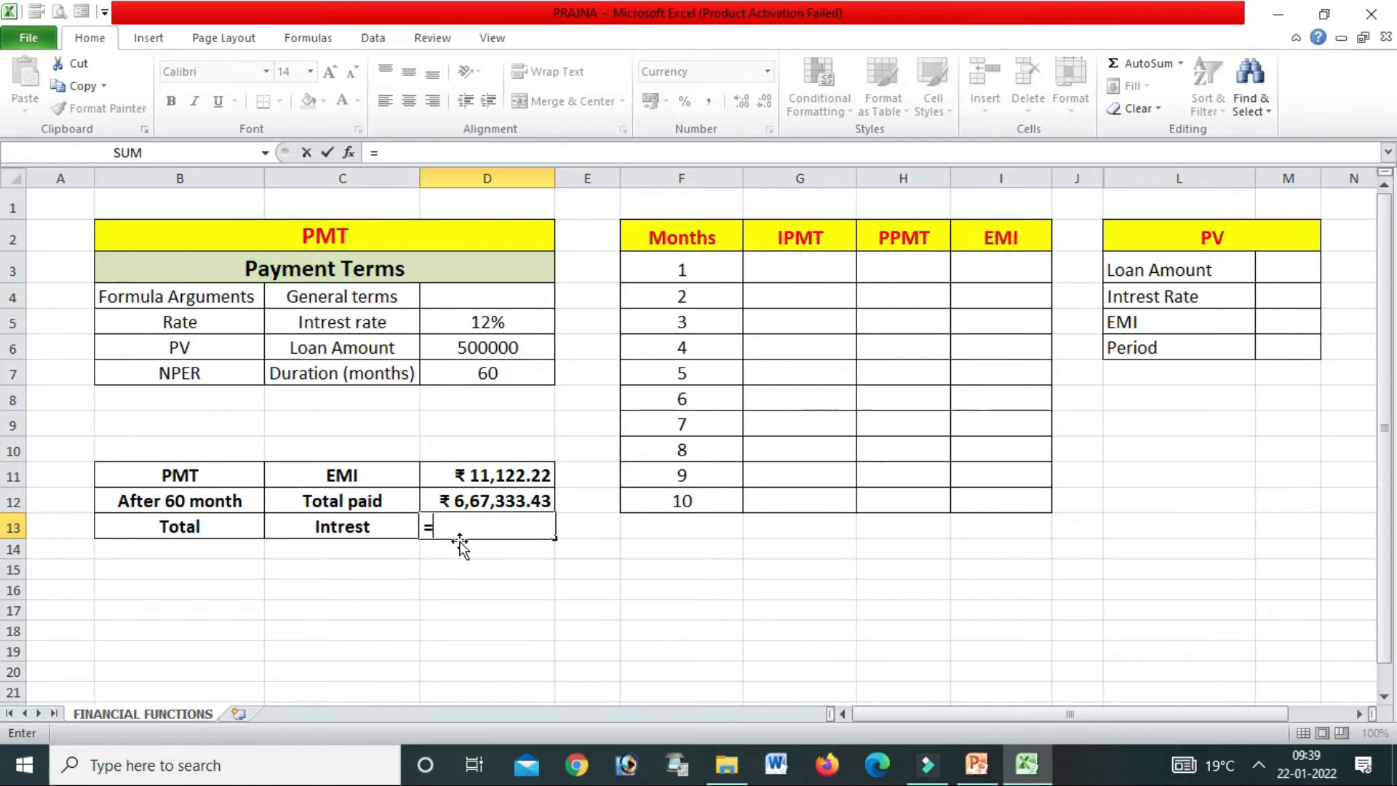
pyautogui.click(476, 505)
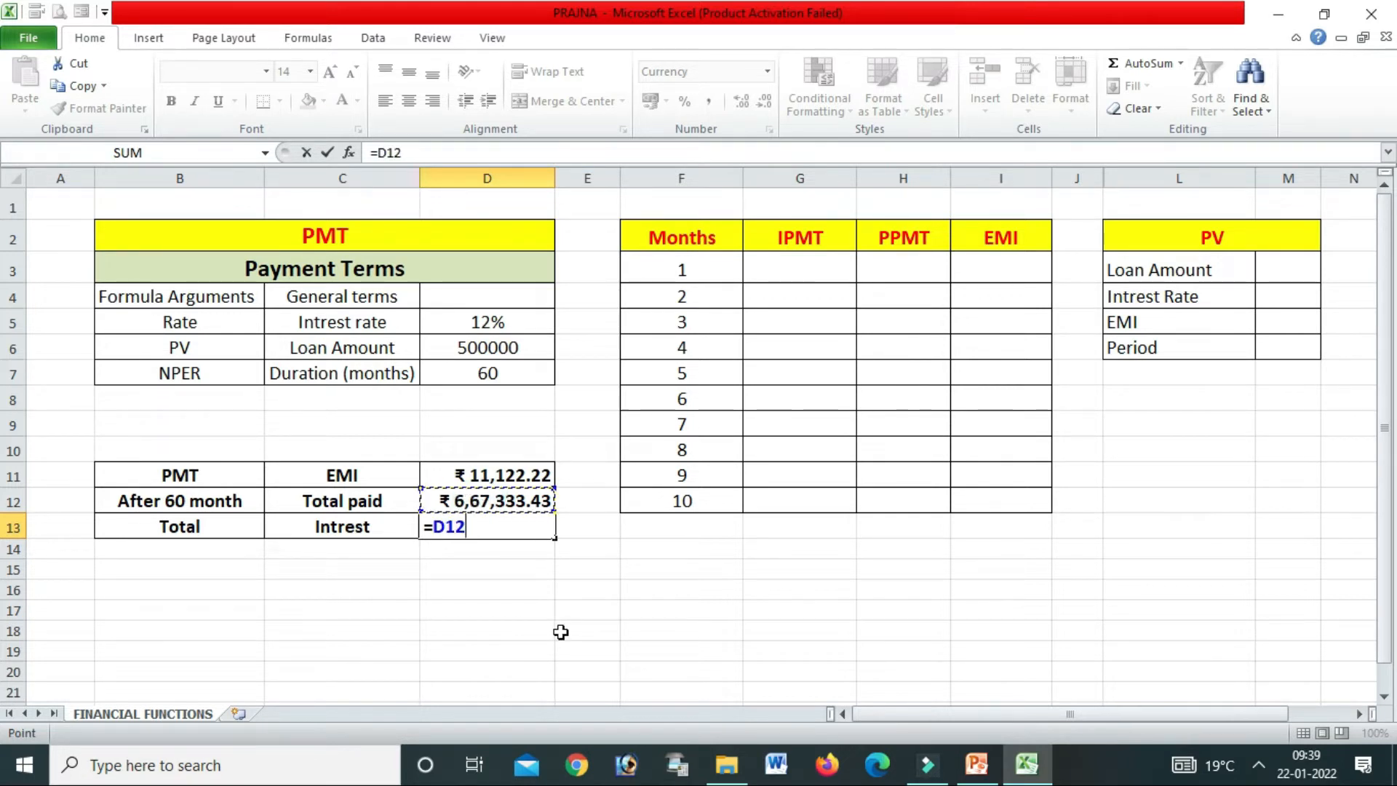
pyautogui.write('-')
pyautogui.click(471, 348)
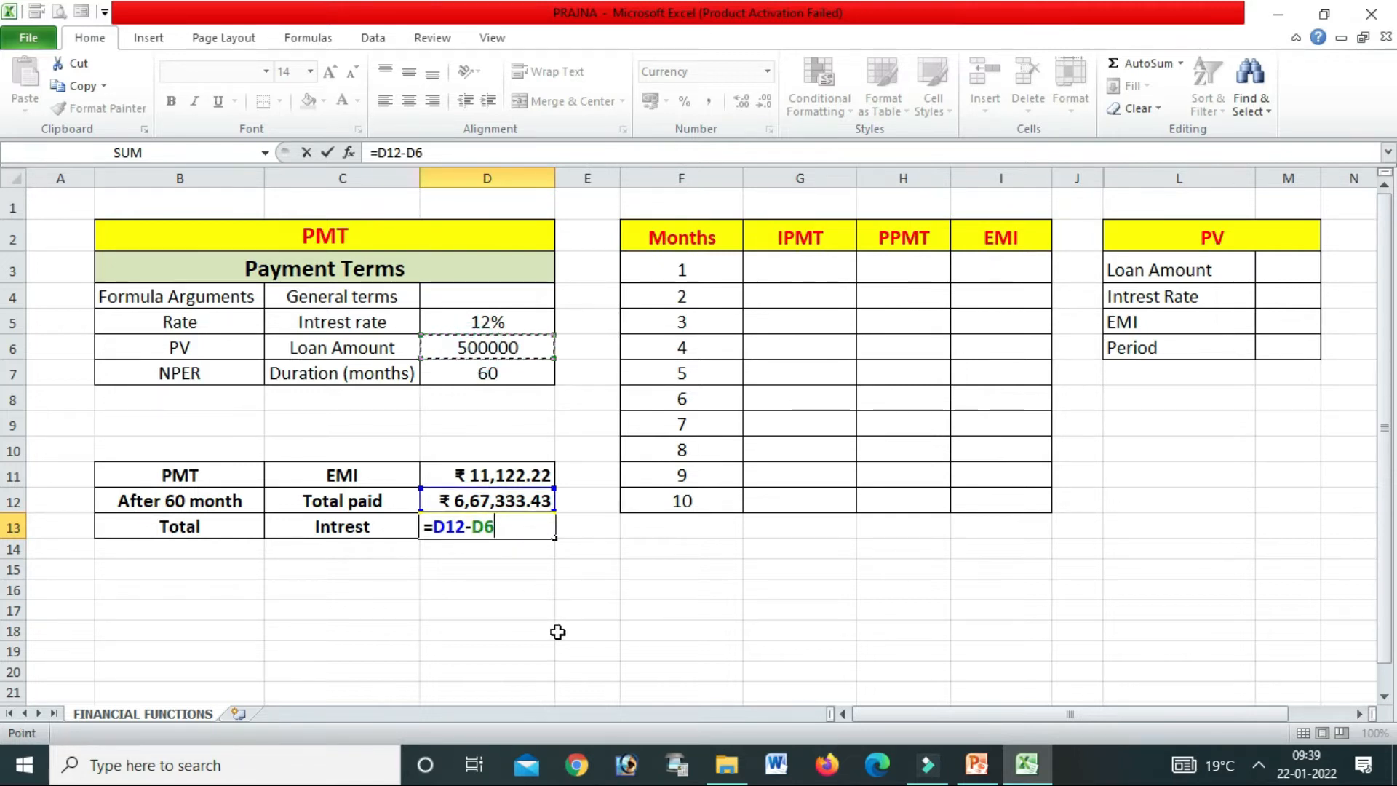
pyautogui.press('Return')
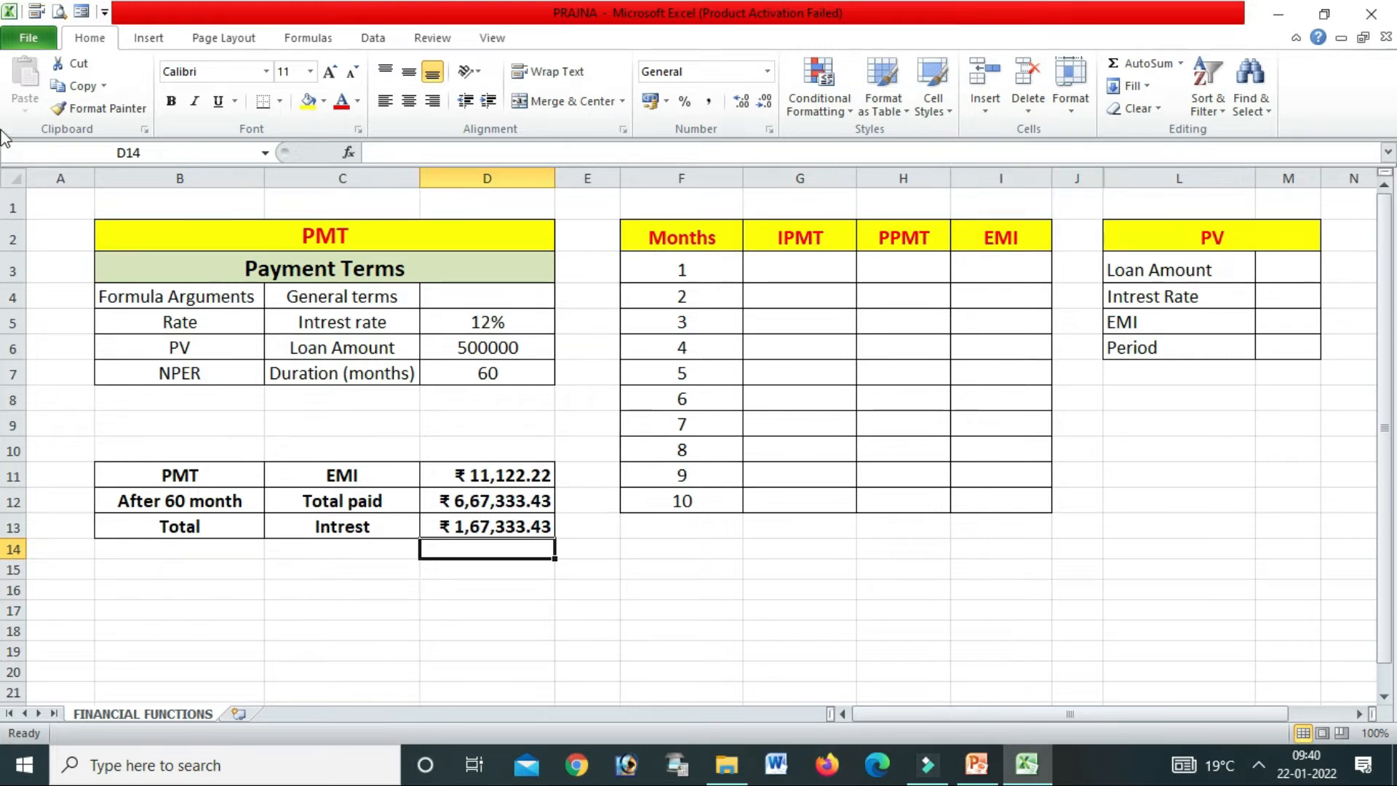
pyautogui.click(364, 650)
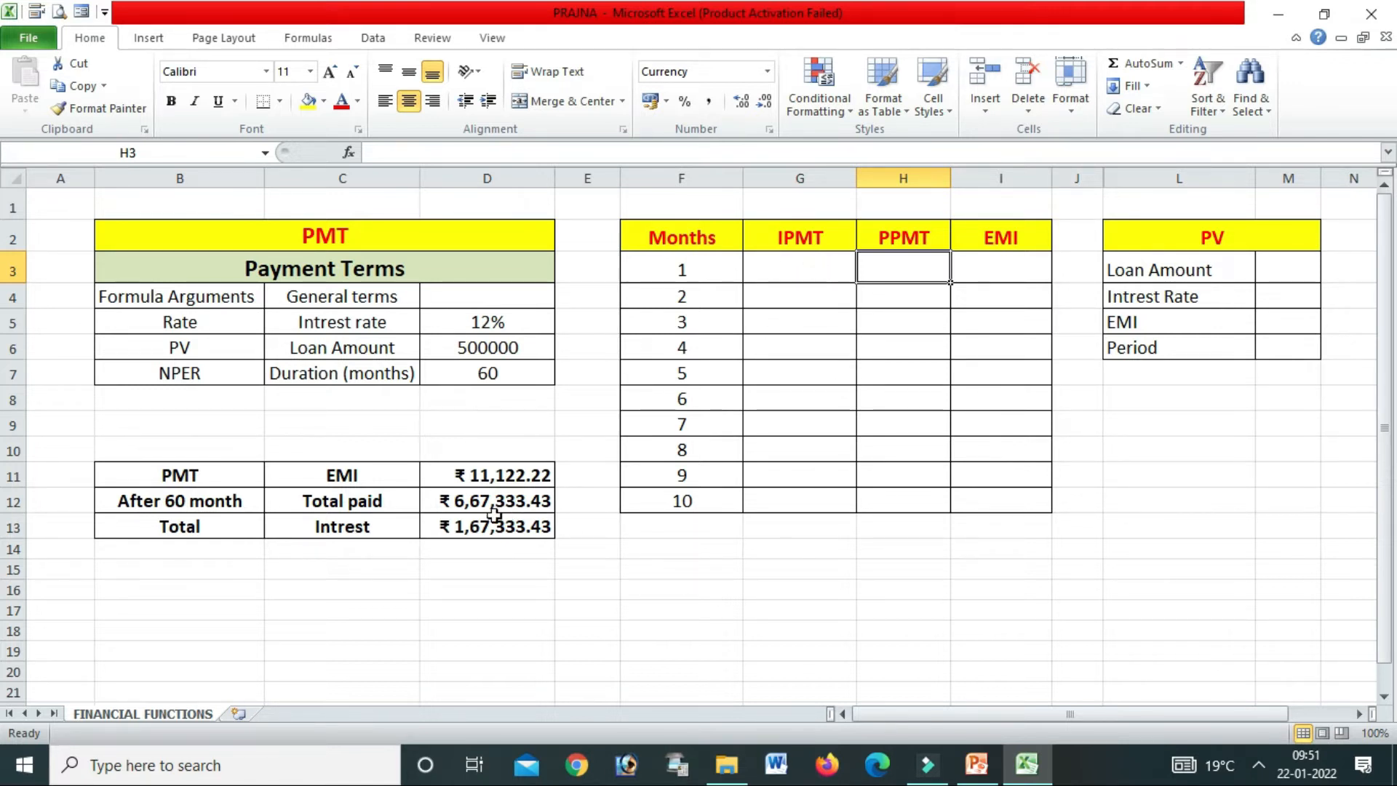
# Set the loan duration in D7 to 10 months and the loan amount in D6 to 100000
pyautogui.click(484, 346)
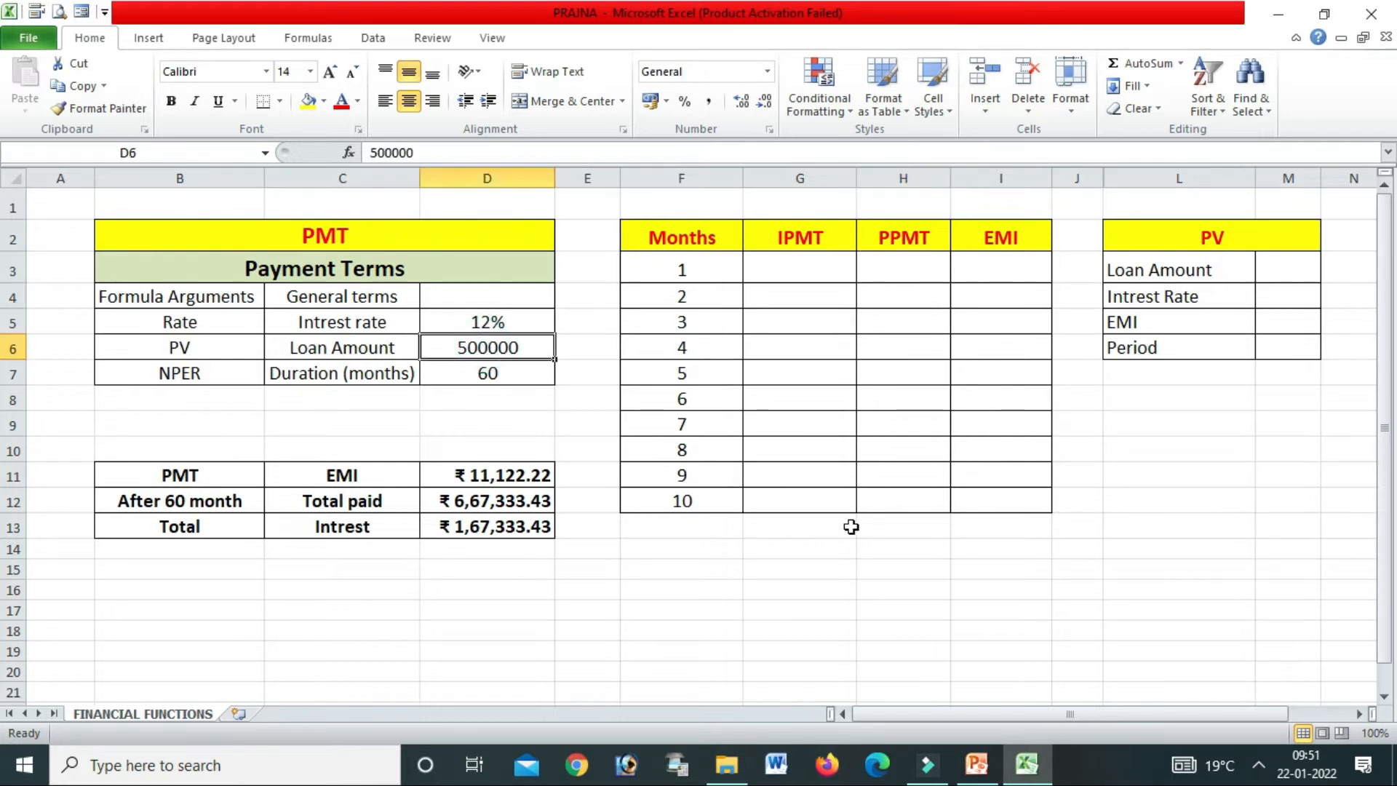
pyautogui.click(528, 379)
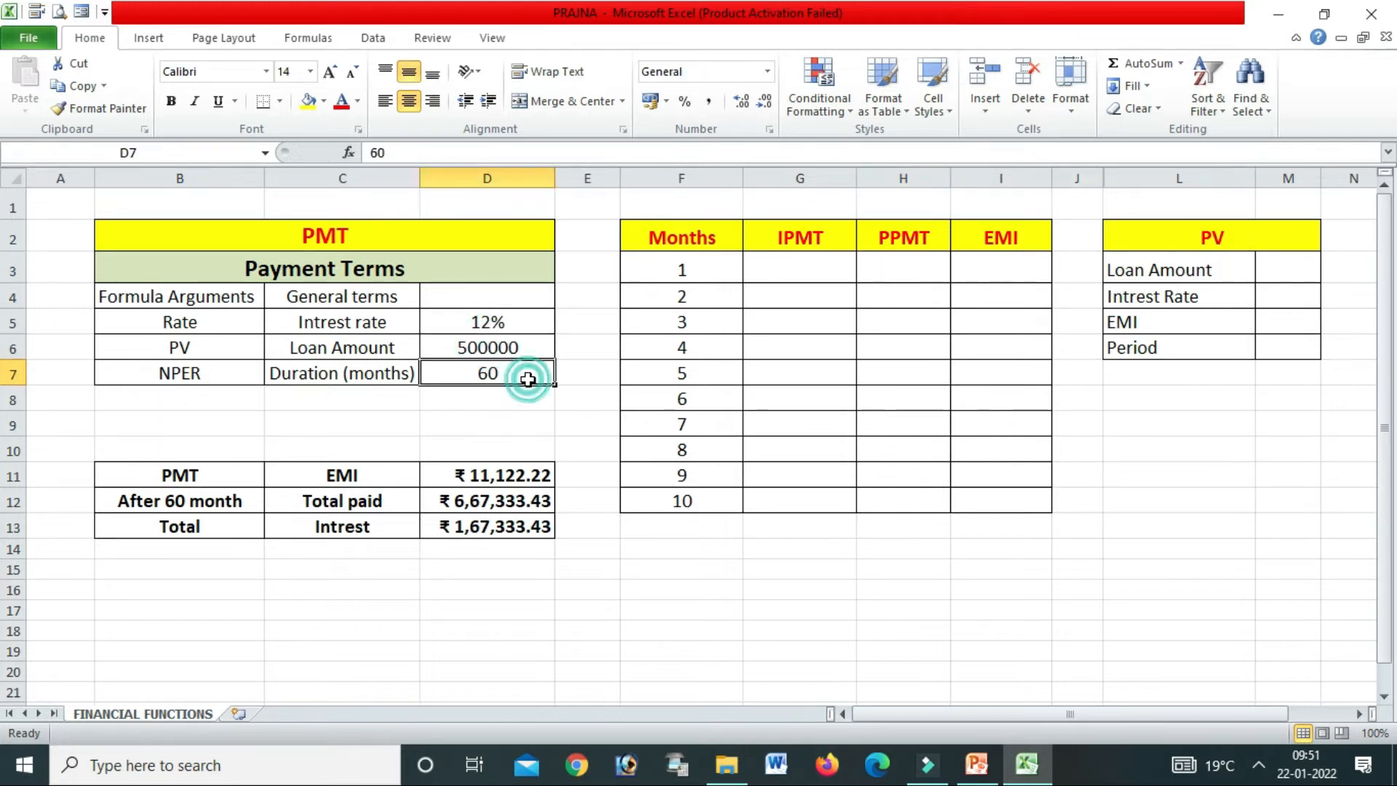
pyautogui.write('10')
pyautogui.click(515, 346)
pyautogui.write('10')
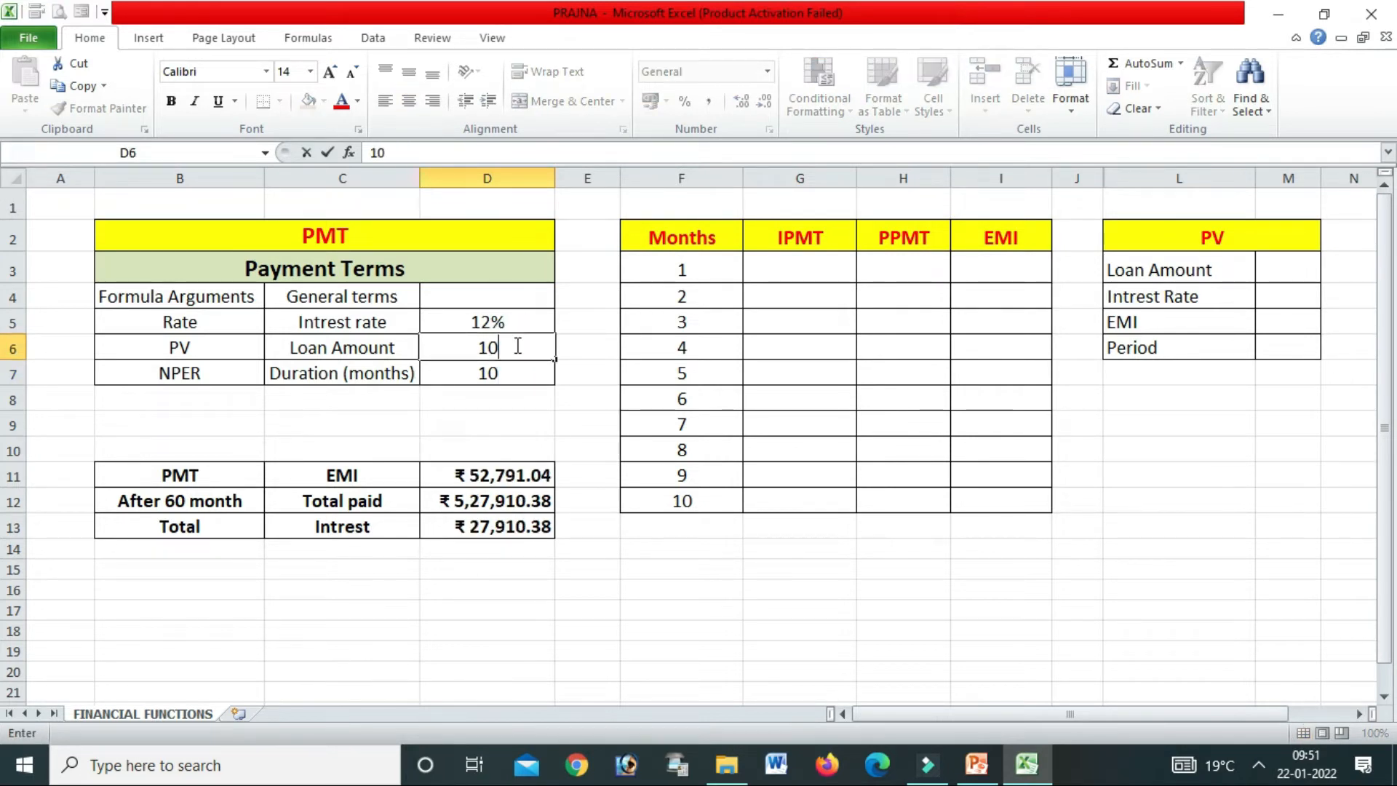
pyautogui.write('0000')
pyautogui.click(547, 317)
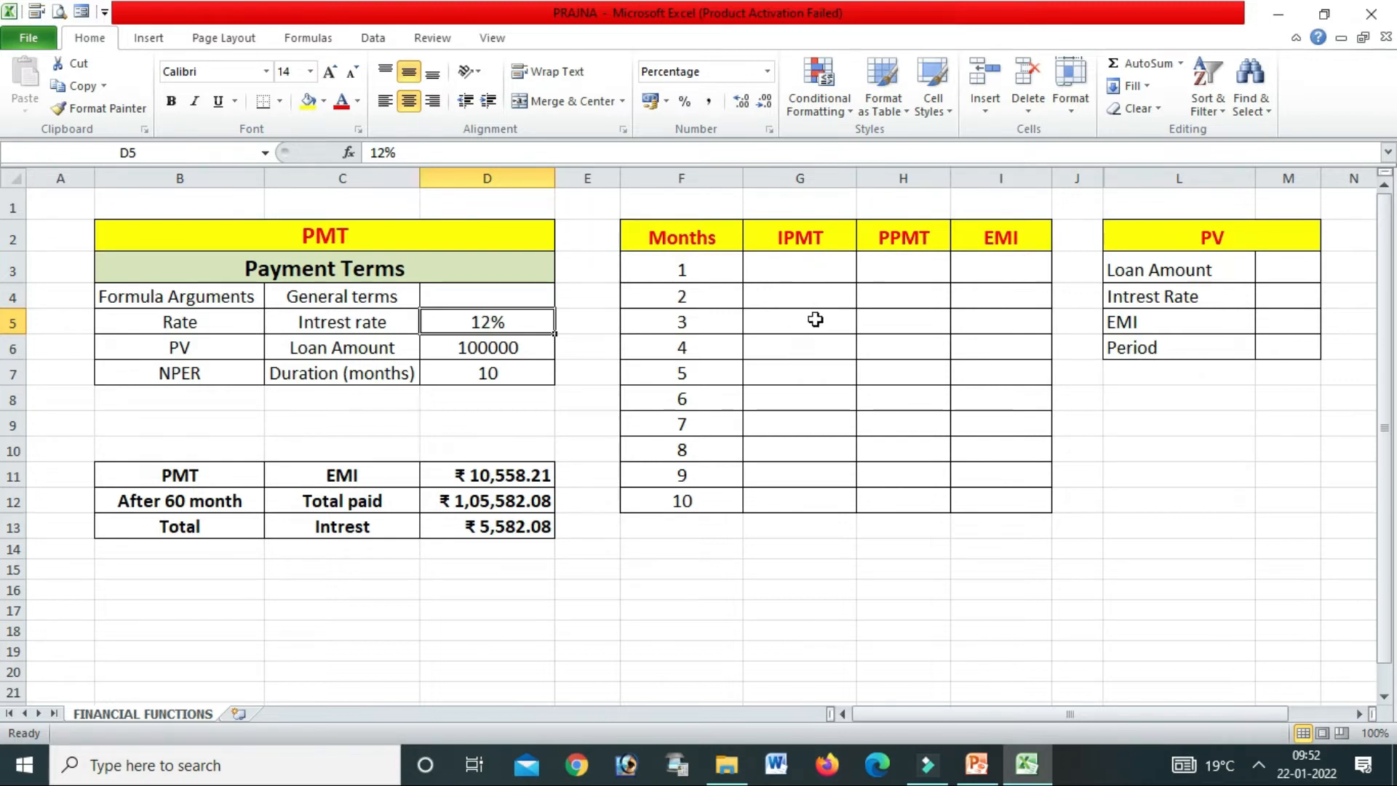
# Calculate the first month's interest in G3 with the formula =IPMT(D5/12,F3,D7,-D6)
pyautogui.click(799, 271)
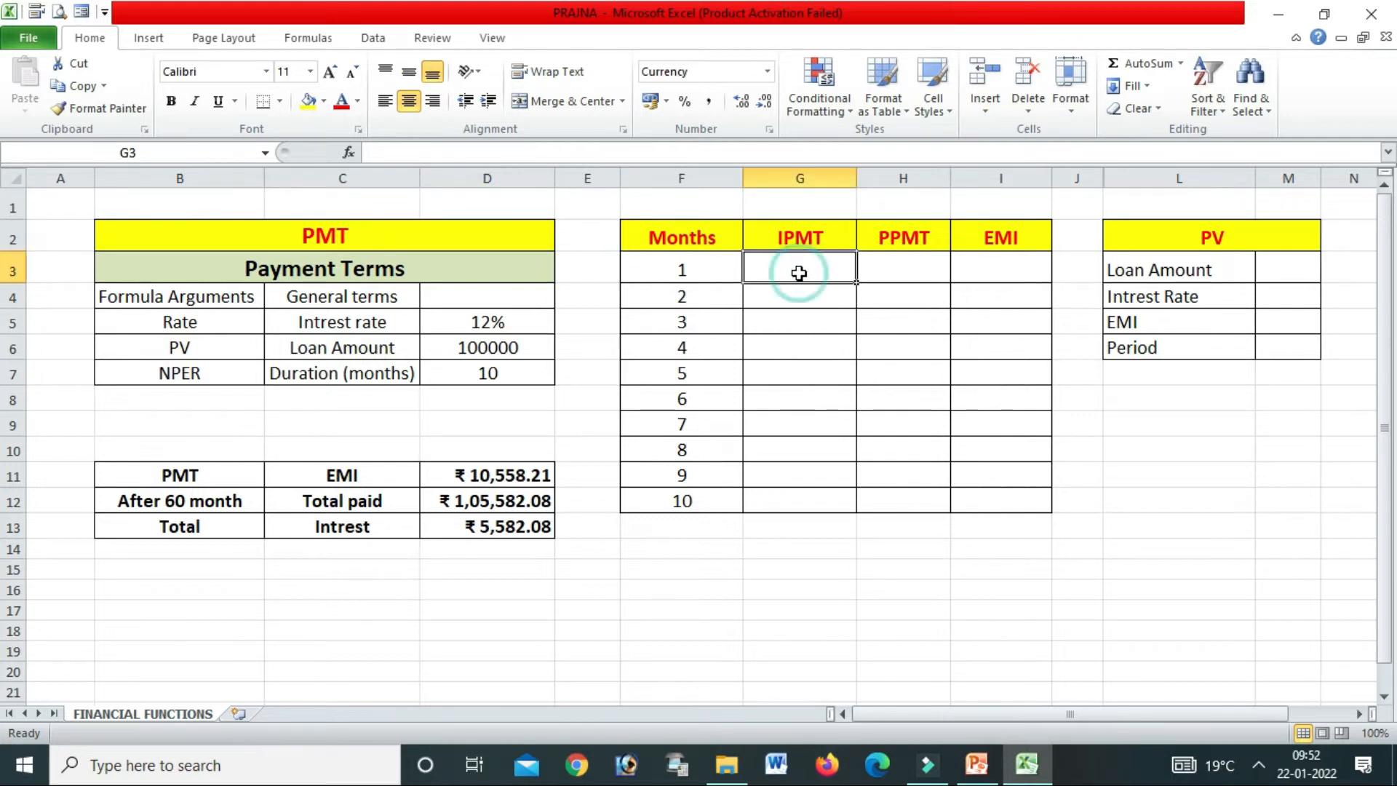
pyautogui.write('=')
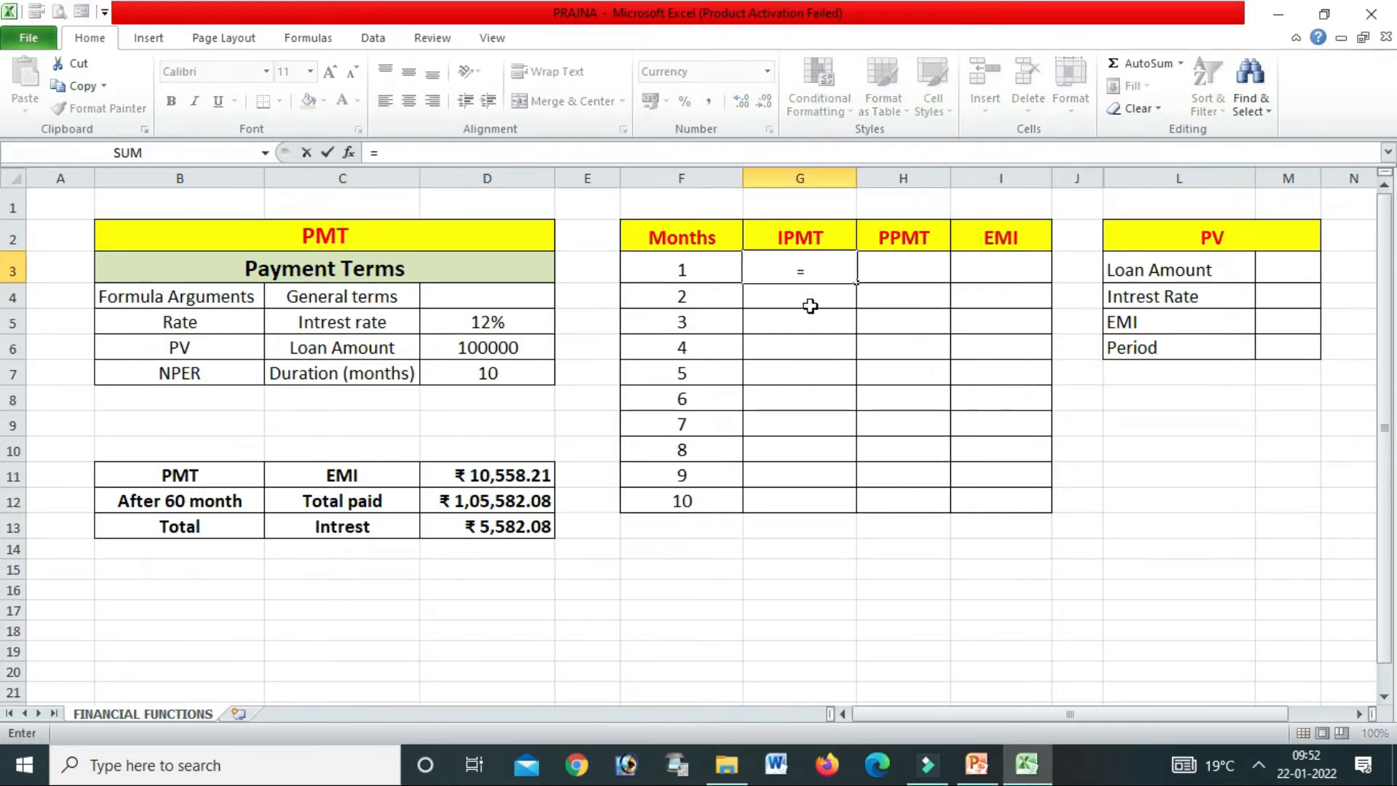
pyautogui.write('ip')
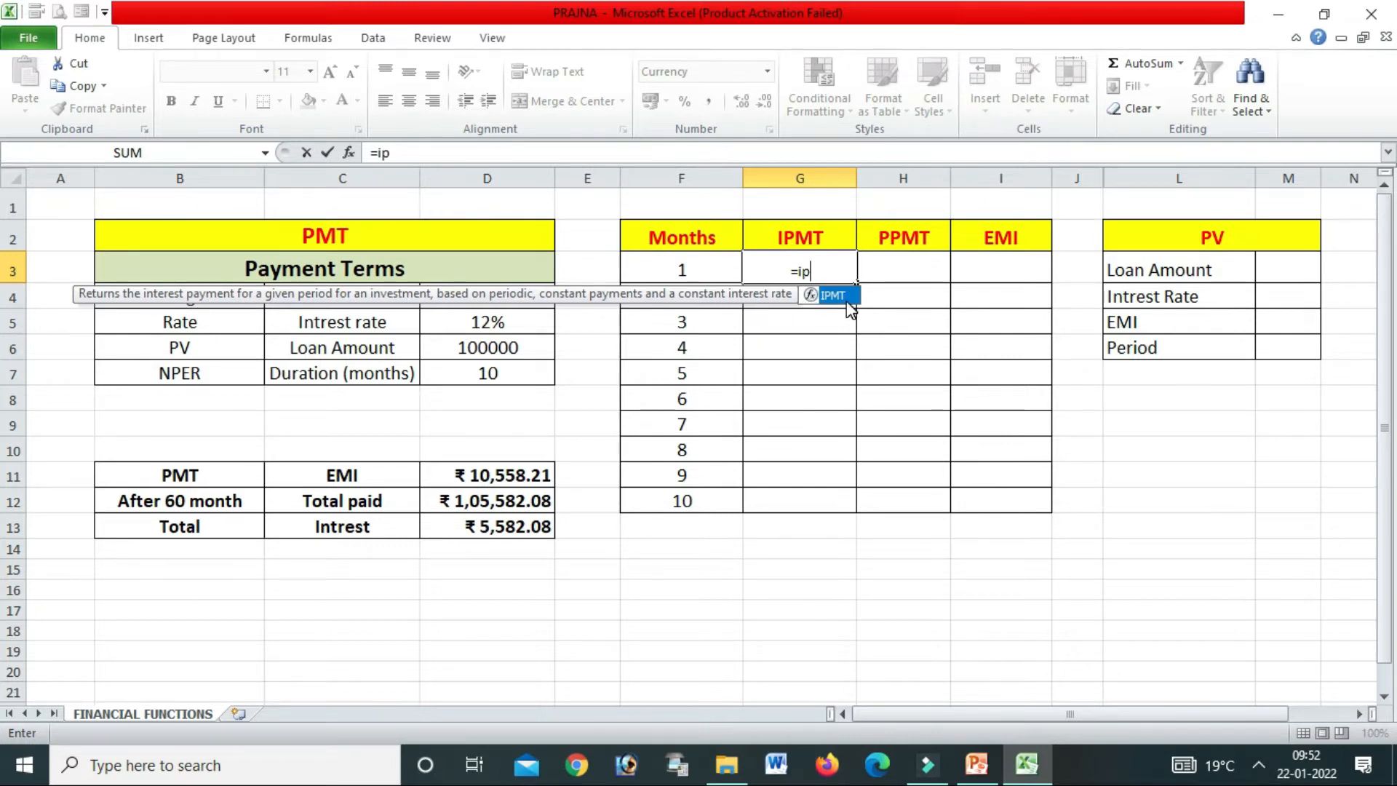
pyautogui.doubleClick(845, 298)
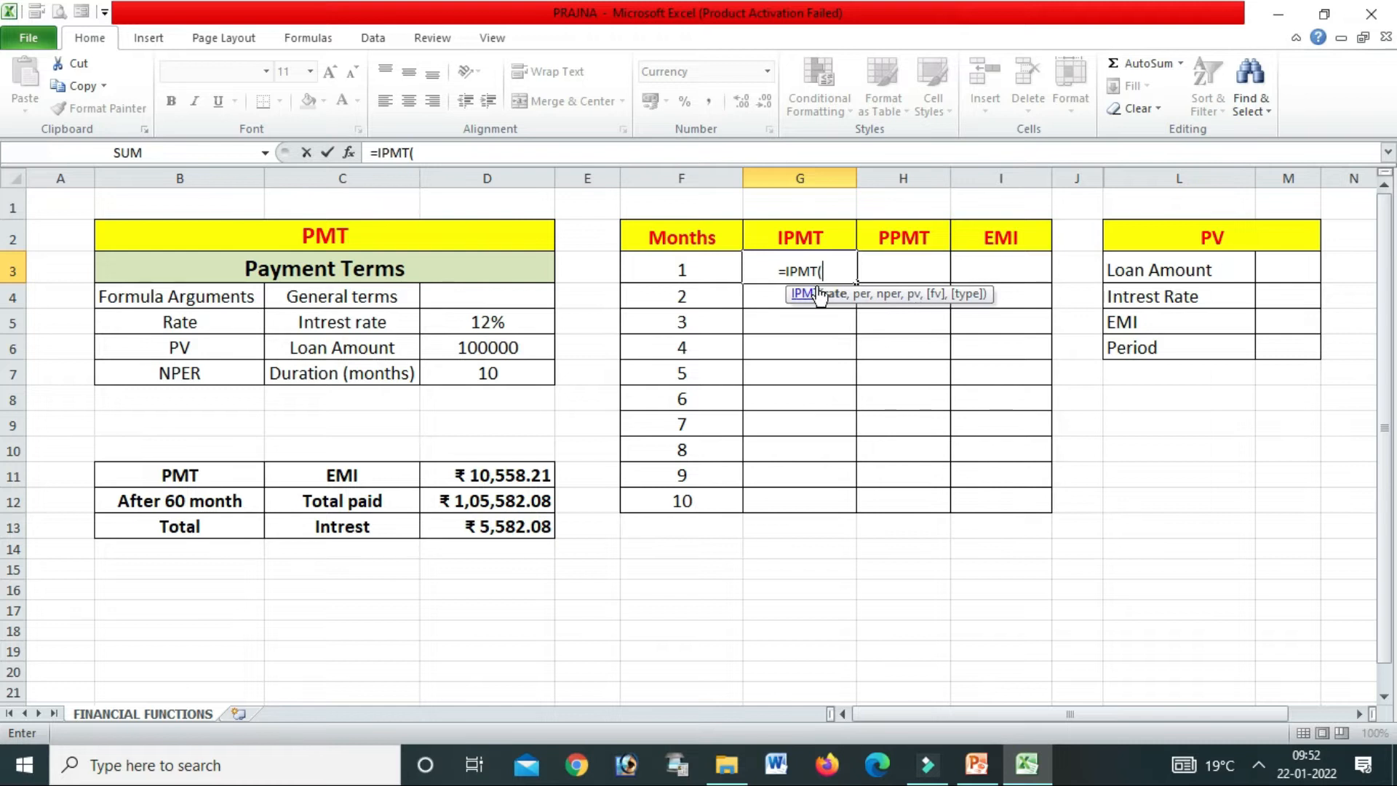
pyautogui.click(546, 324)
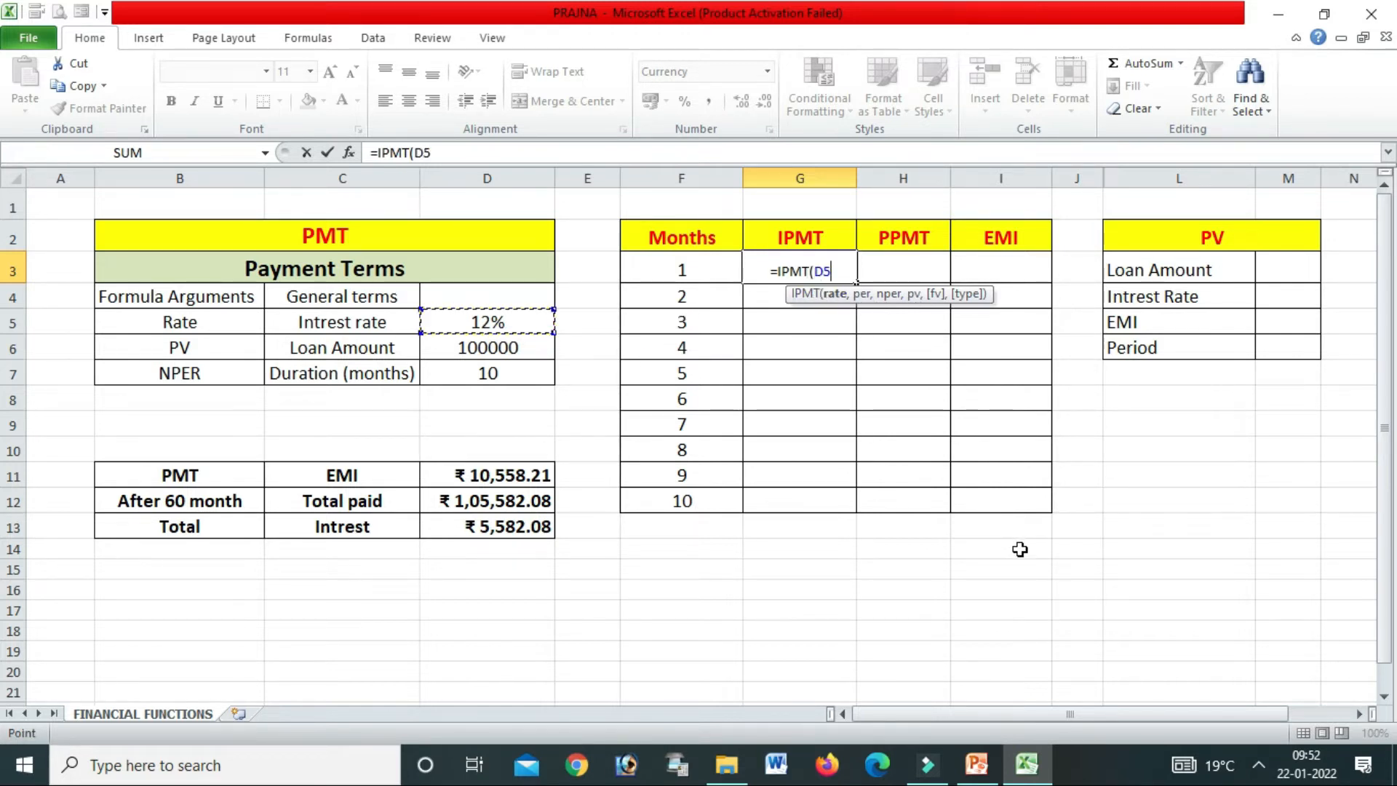
pyautogui.write('/12')
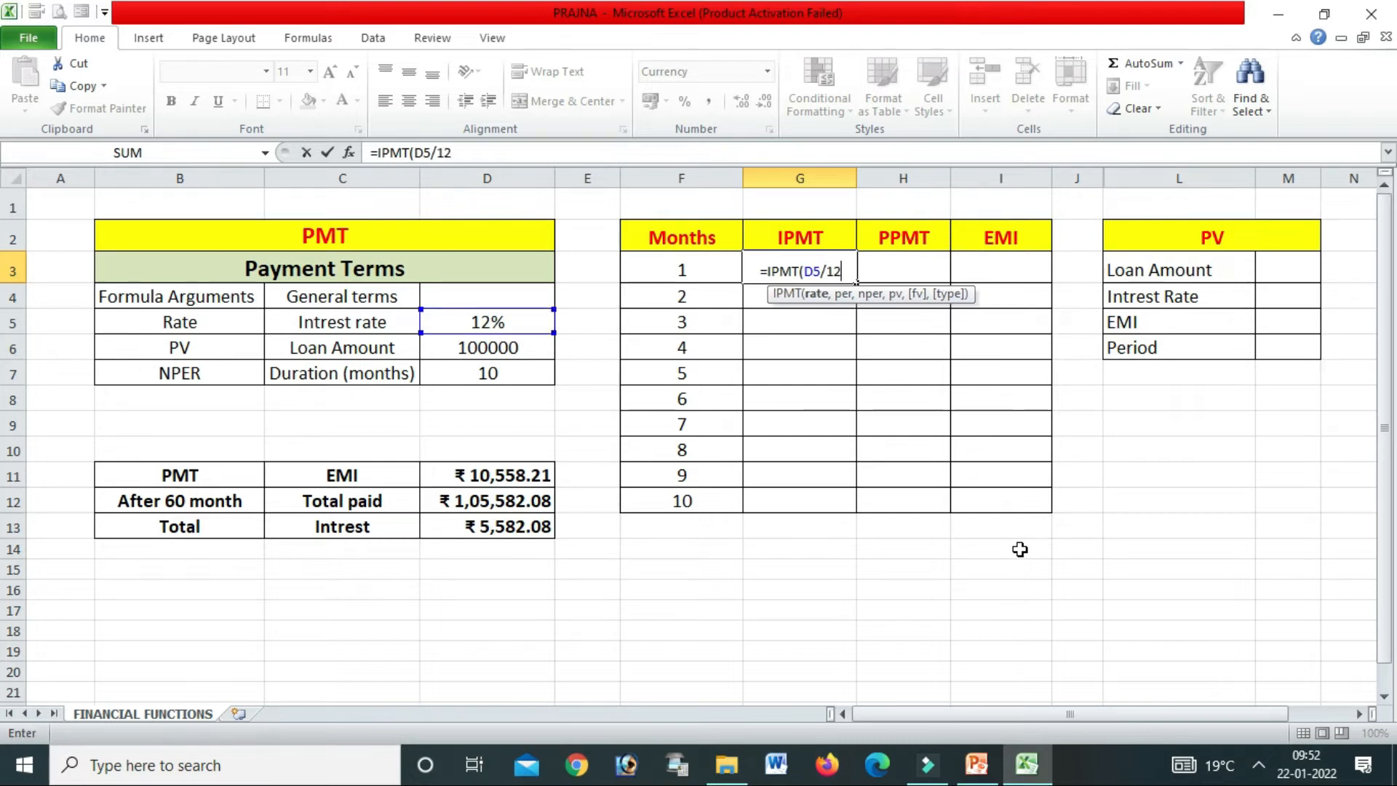
pyautogui.write(',')
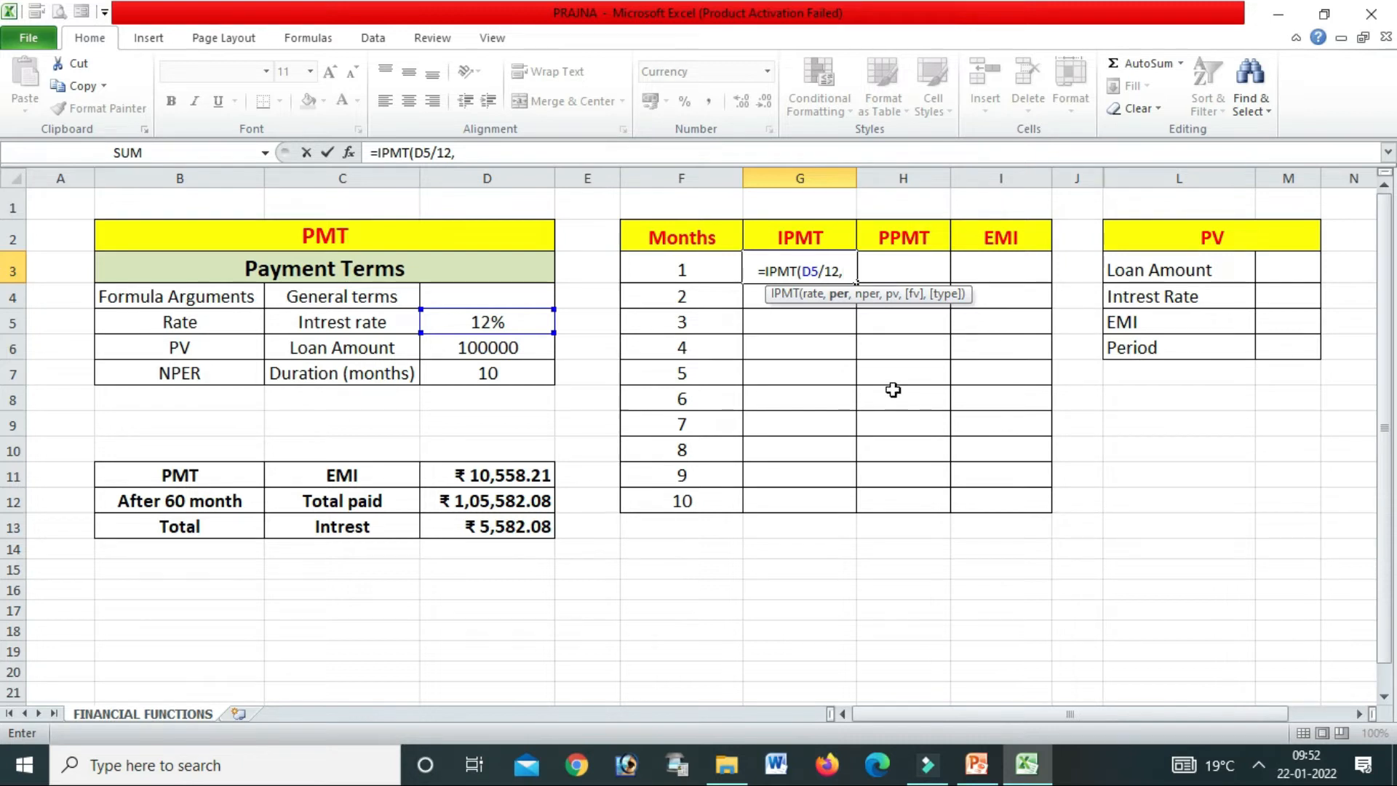
pyautogui.click(683, 270)
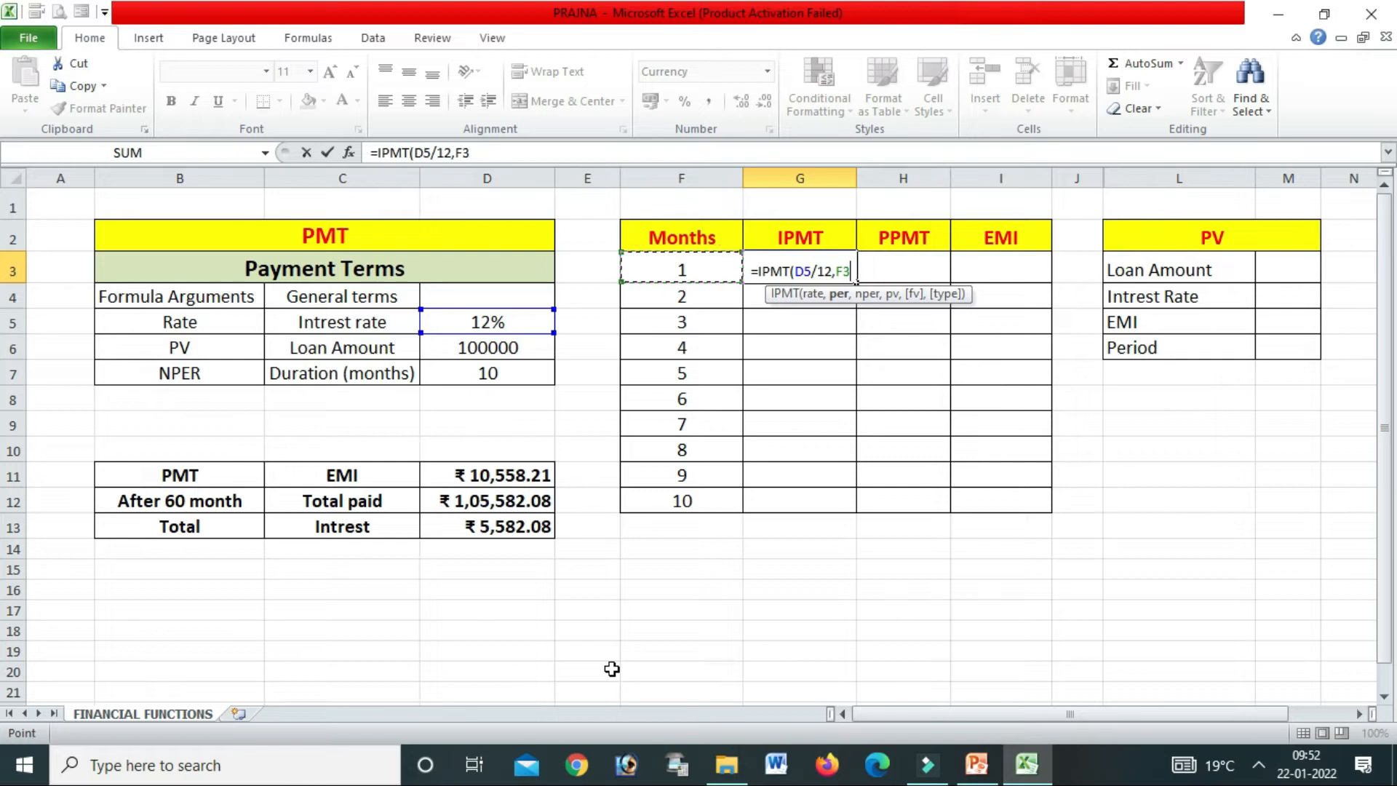
pyautogui.write(',')
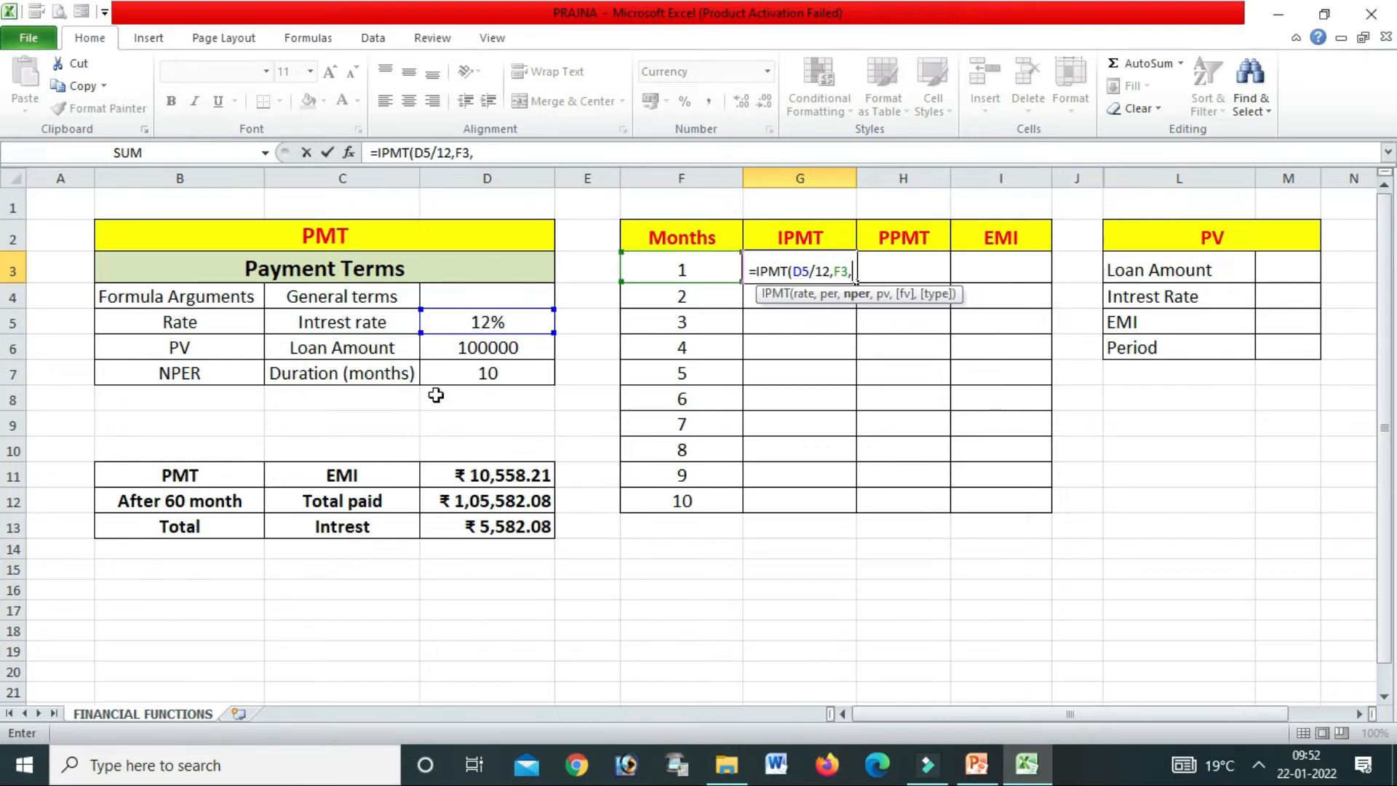
pyautogui.click(472, 381)
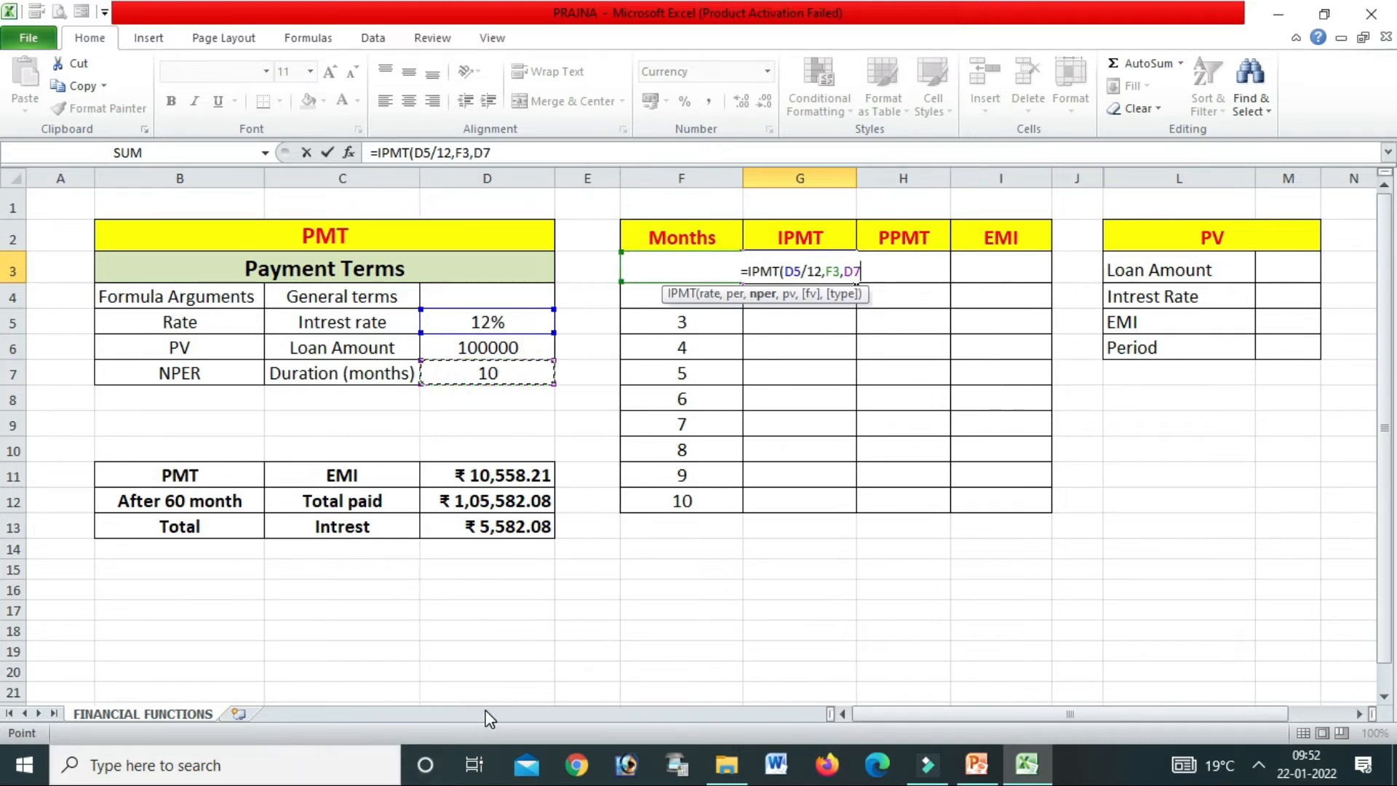
pyautogui.write(',')
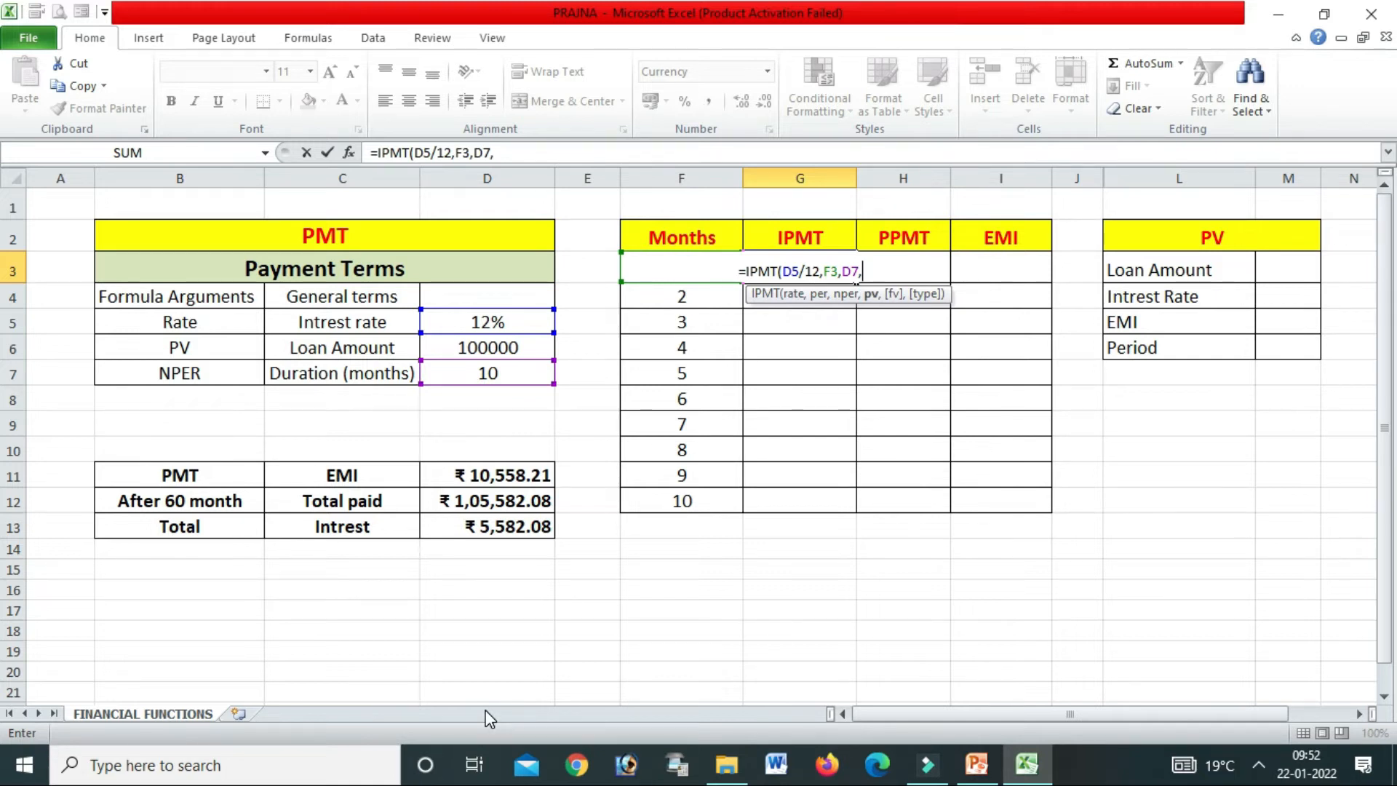
pyautogui.write('-')
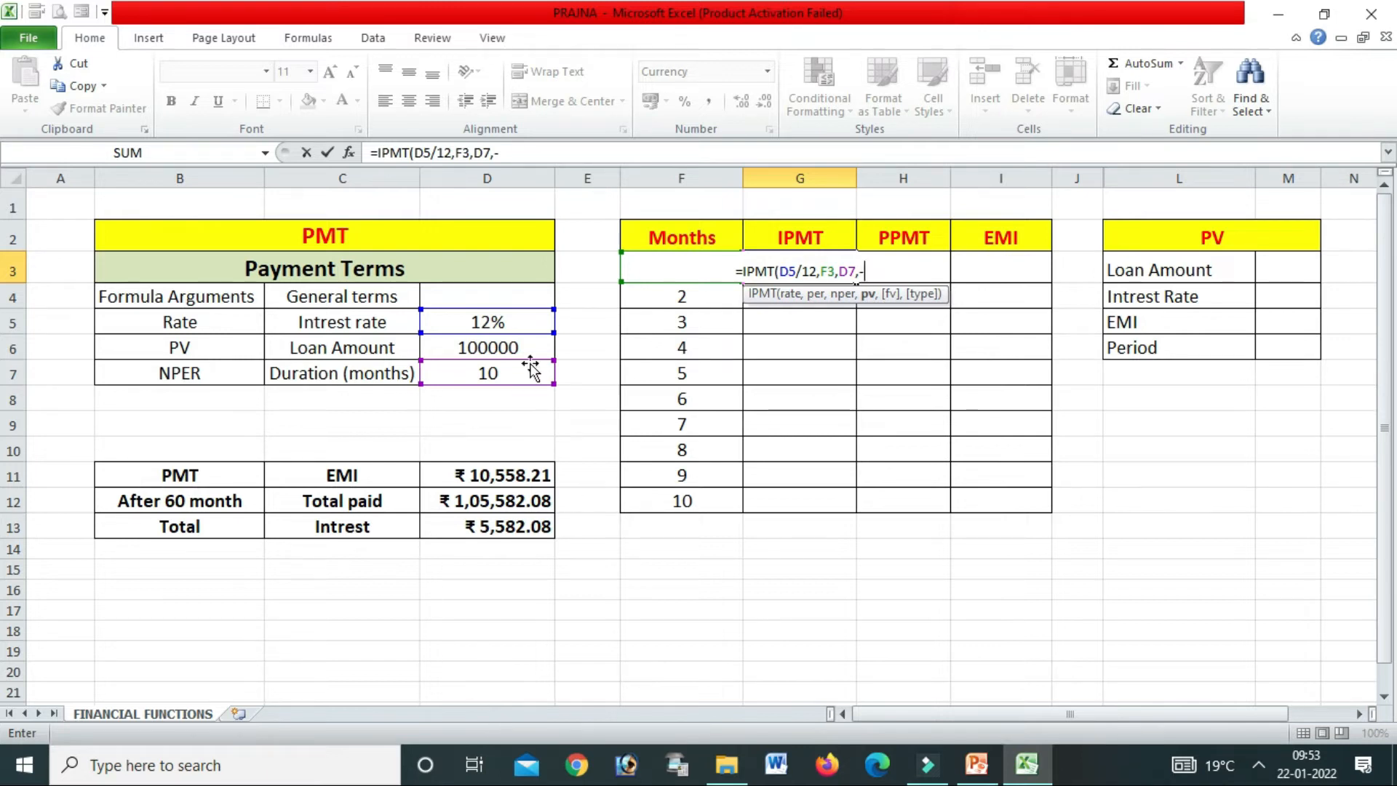
pyautogui.click(486, 342)
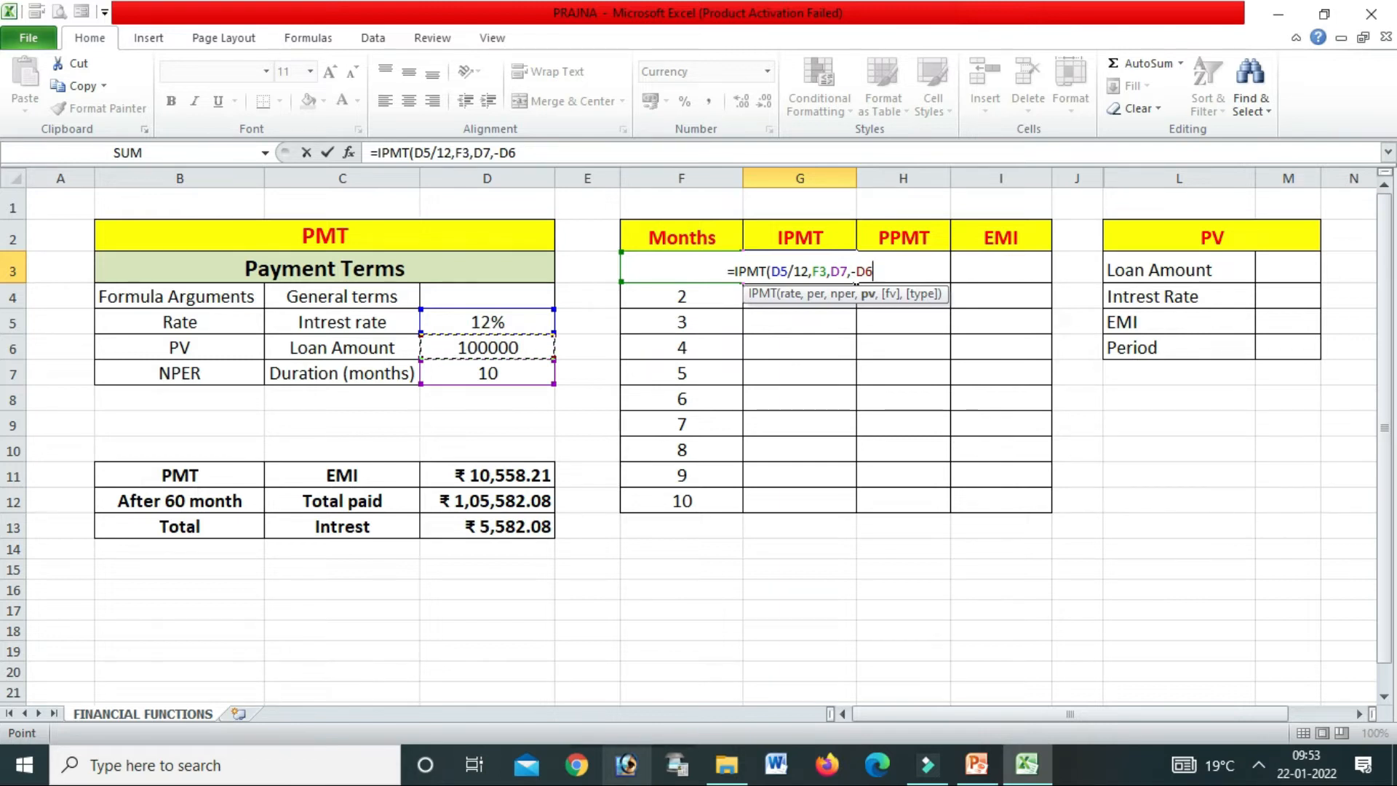
pyautogui.write(')')
pyautogui.press('Return')
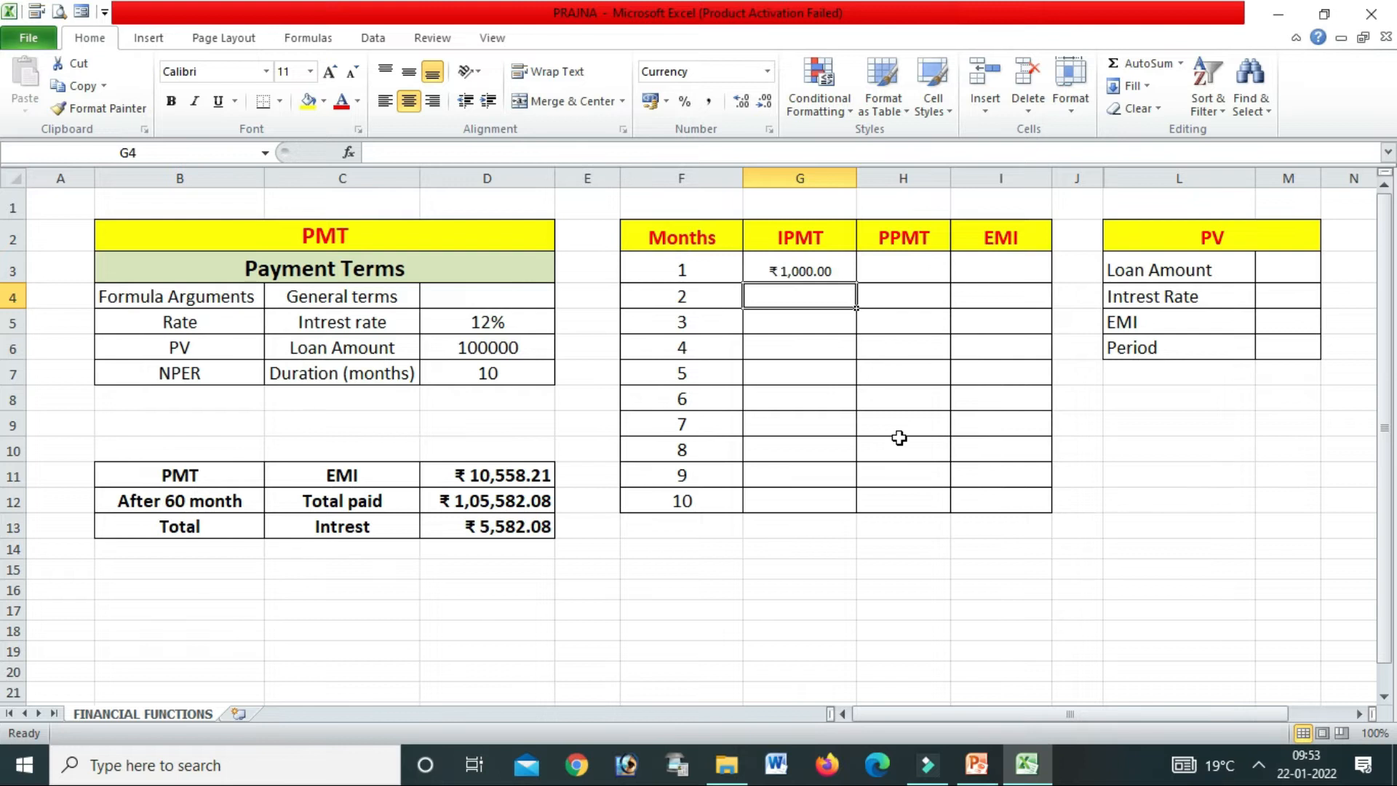
# Make the rate, duration and loan amount references in G3's IPMT formula absolute as $D$5, $D$7 and $D$6
pyautogui.click(828, 270)
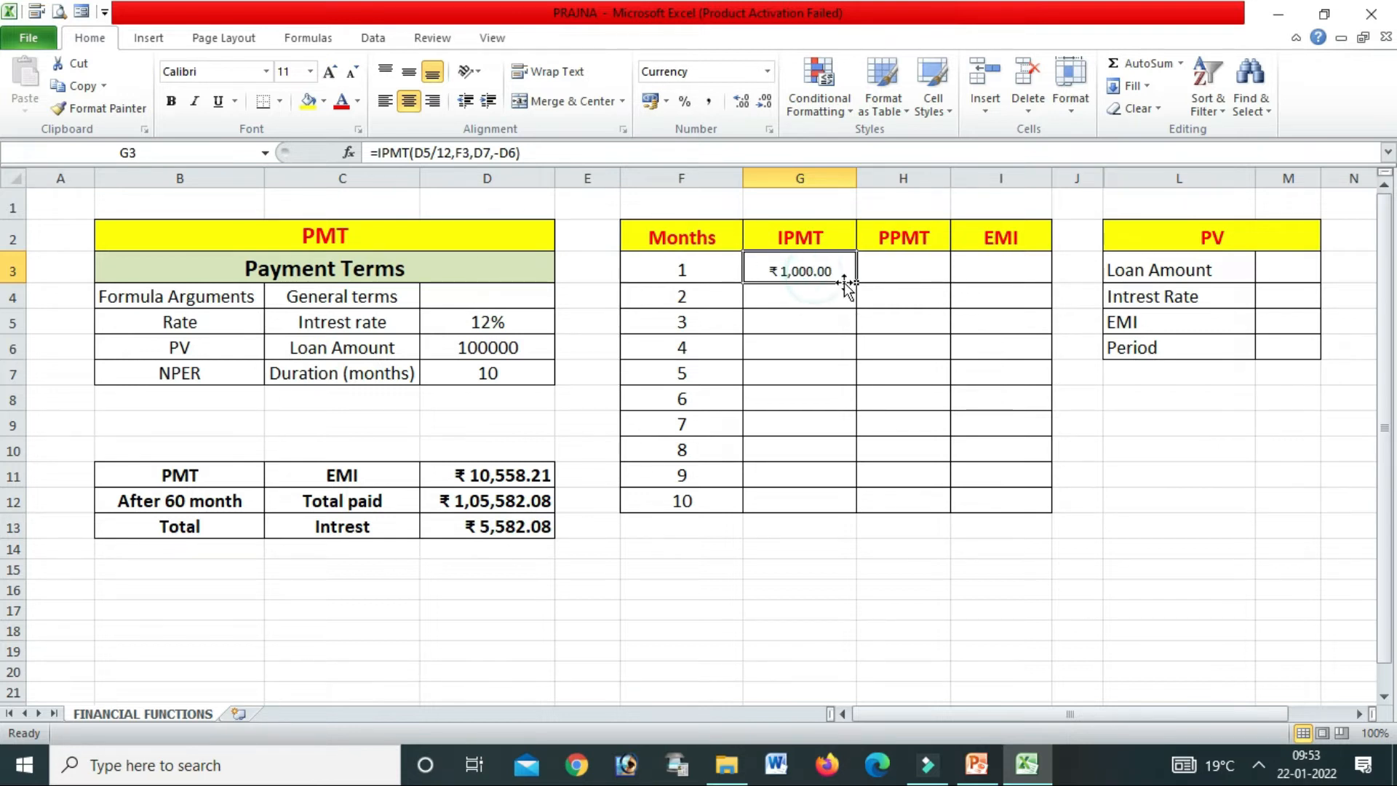
pyautogui.click(806, 377)
pyautogui.click(809, 269)
pyautogui.click(427, 152)
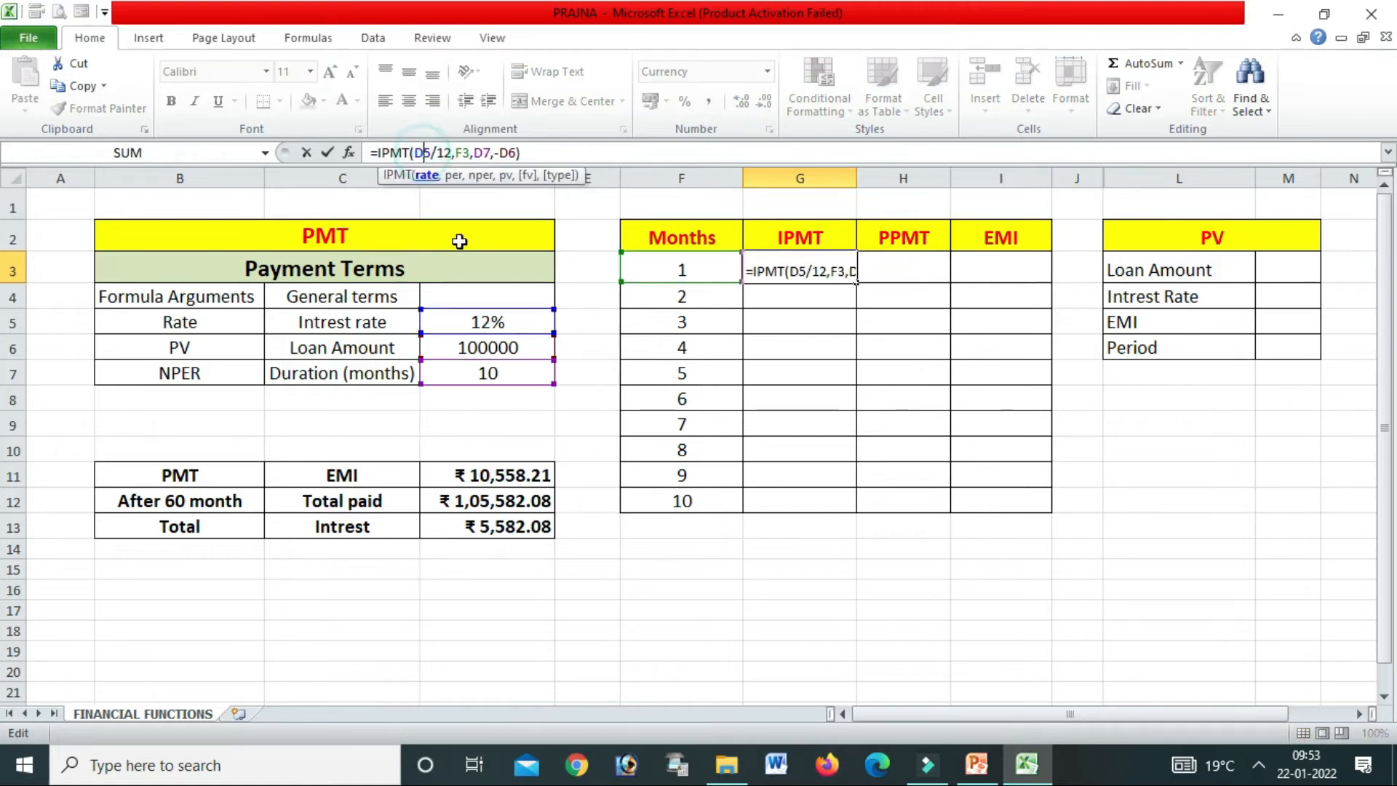
pyautogui.press('F4')
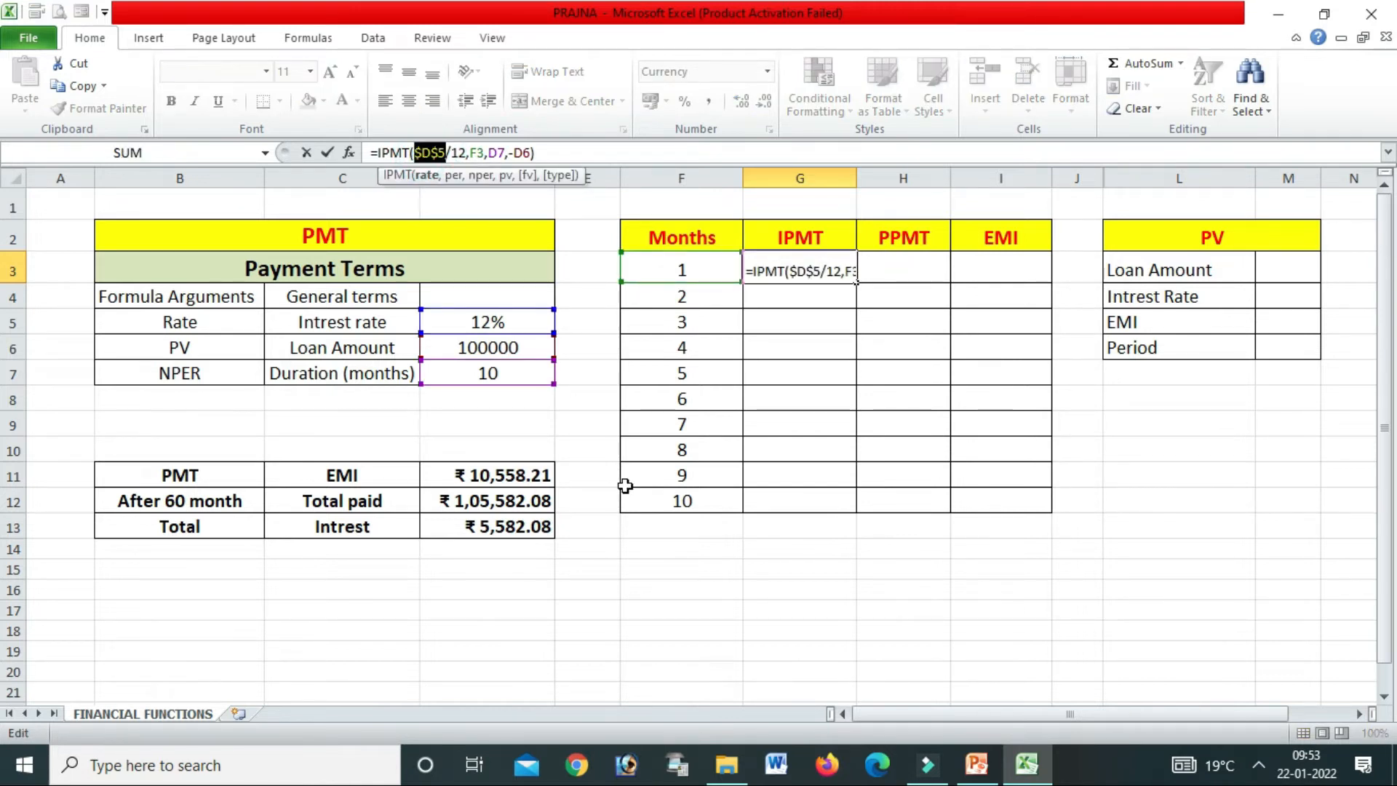
pyautogui.click(498, 152)
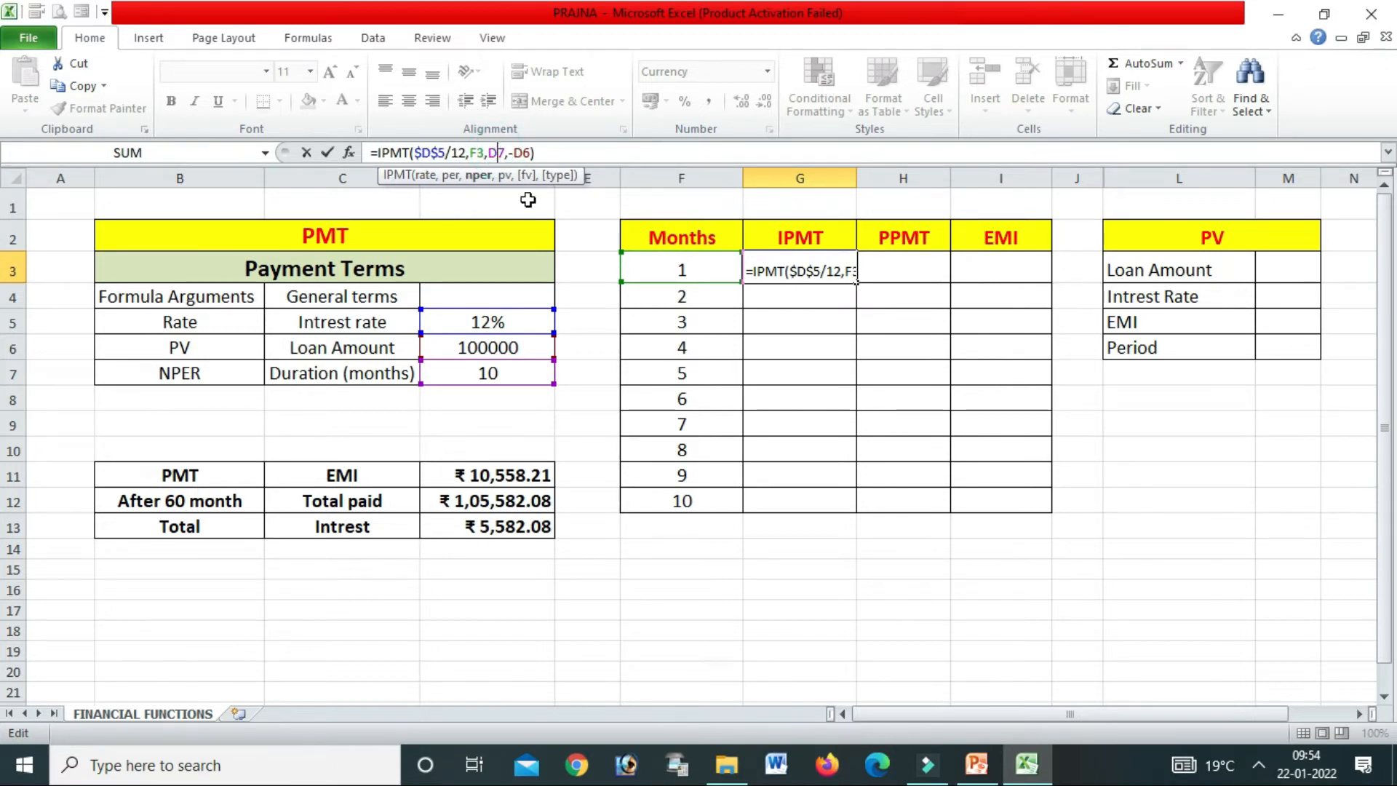
pyautogui.press('F4')
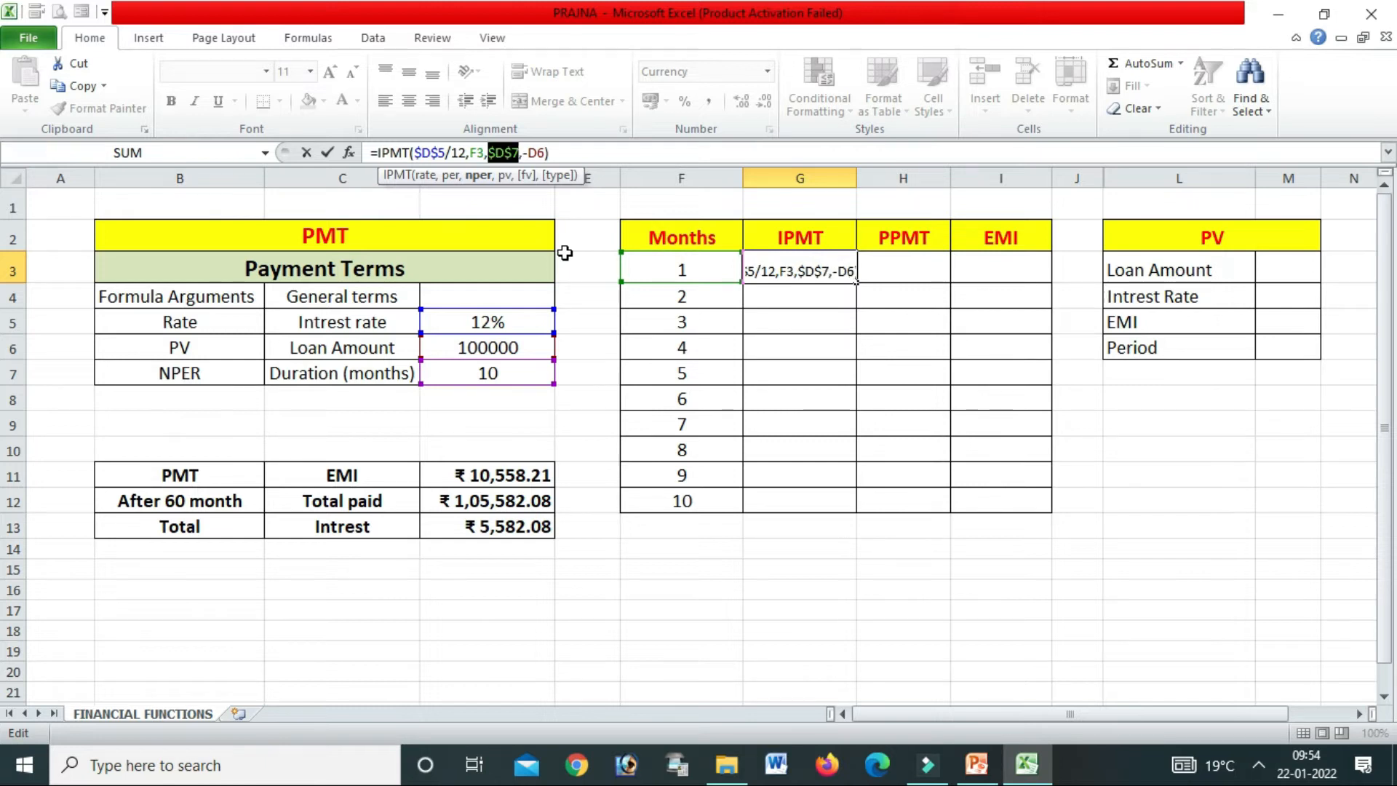
pyautogui.click(539, 153)
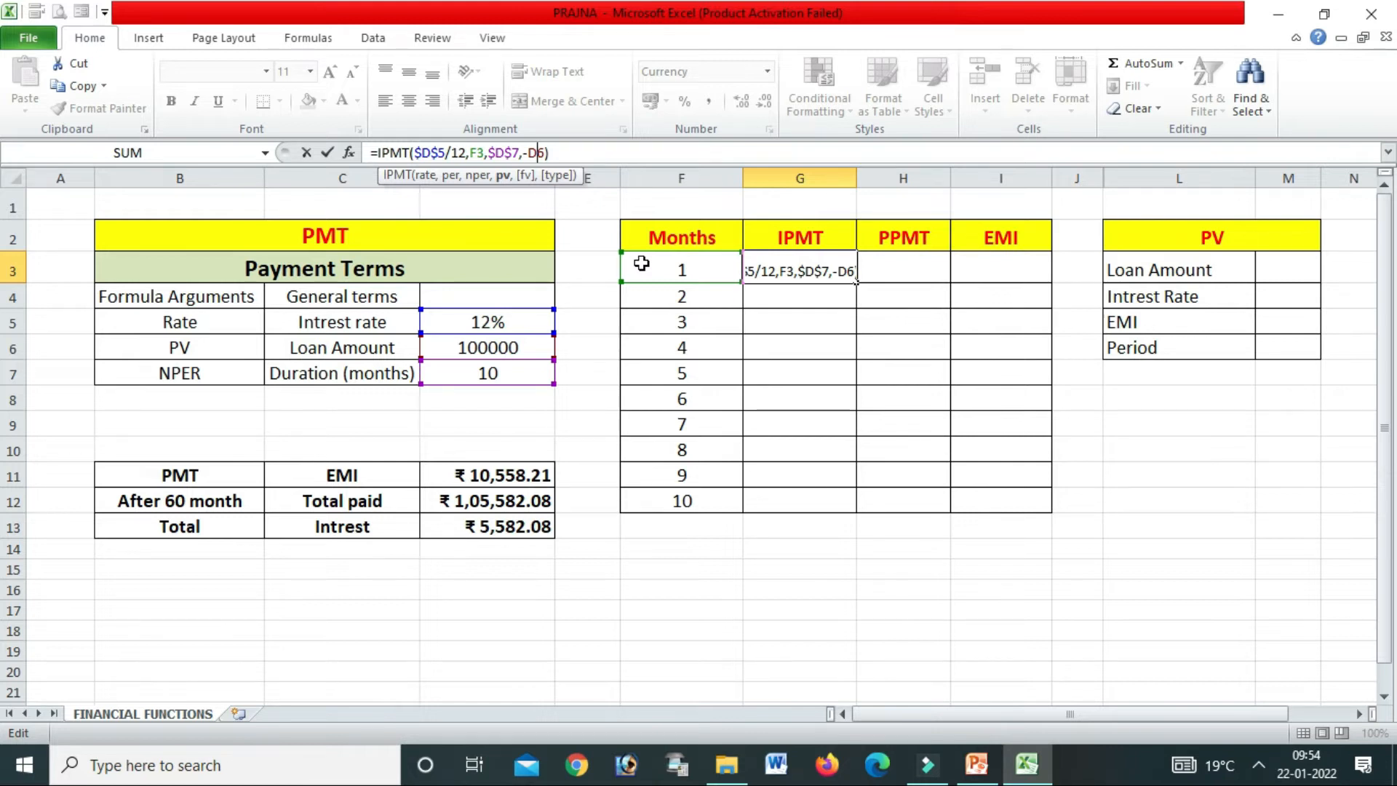
pyautogui.press('F4')
pyautogui.click(850, 367)
pyautogui.press('BackSpace')
pyautogui.press('BackSpace')
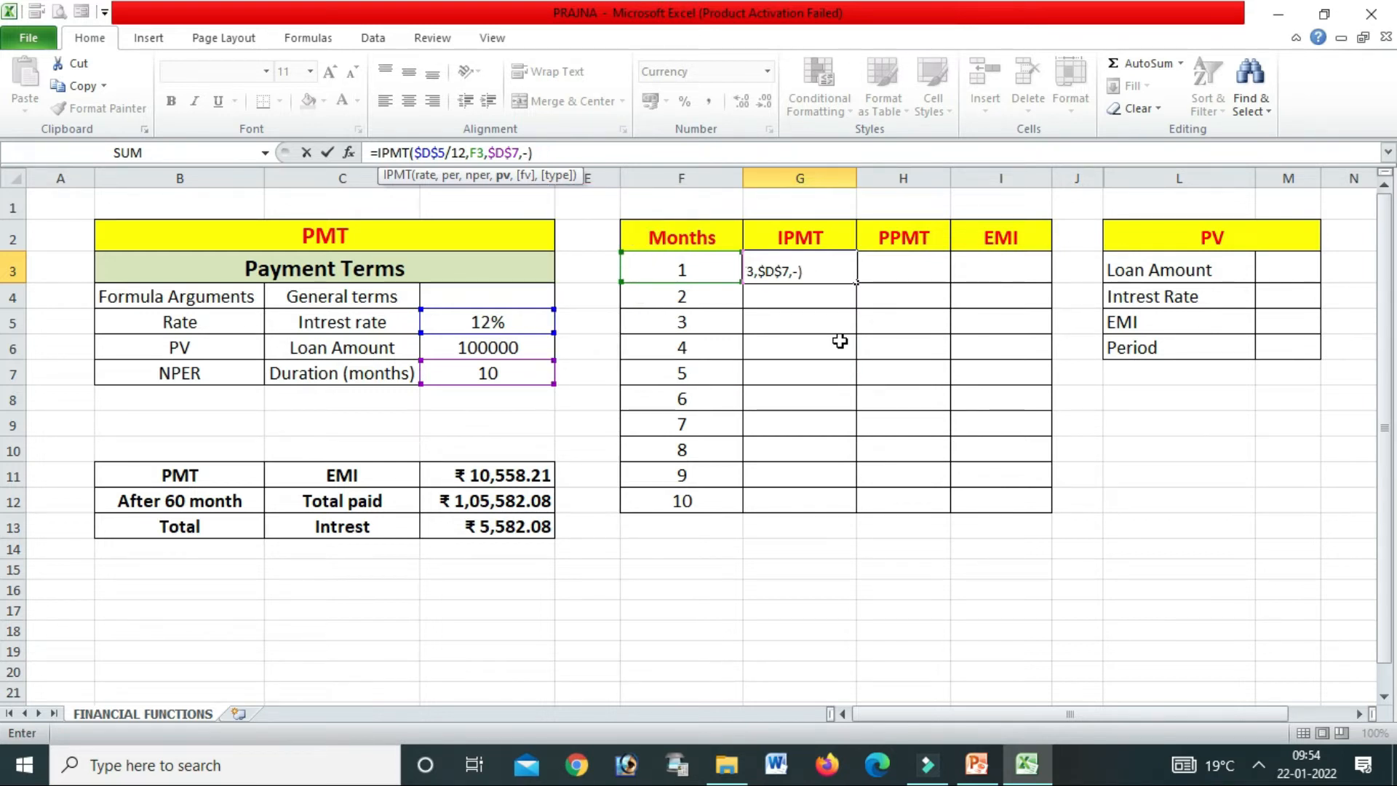
pyautogui.hotkey('ctrl', 'z')
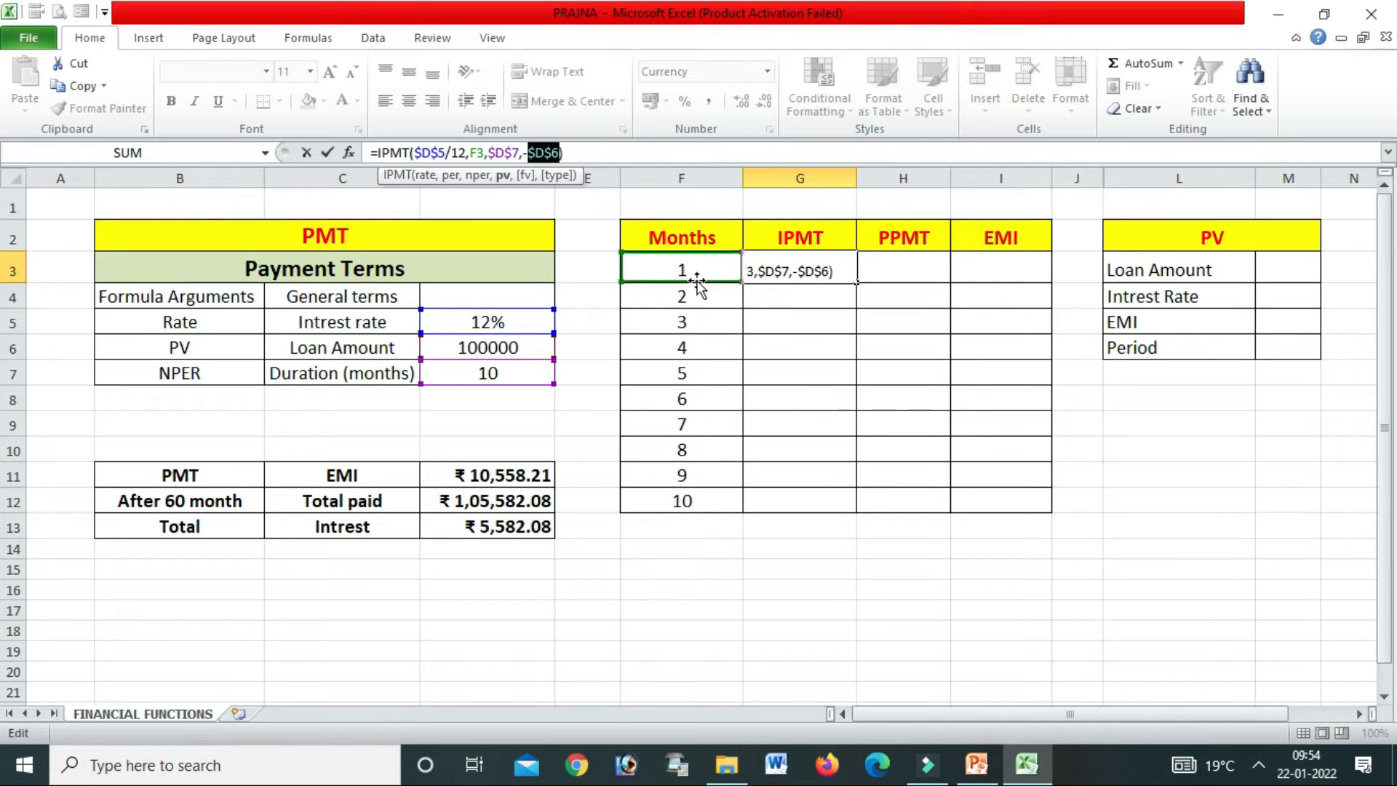
# Commit the edited IPMT formula in G3 and fill it down through G12 for all 10 months
pyautogui.click(574, 146)
pyautogui.press('Return')
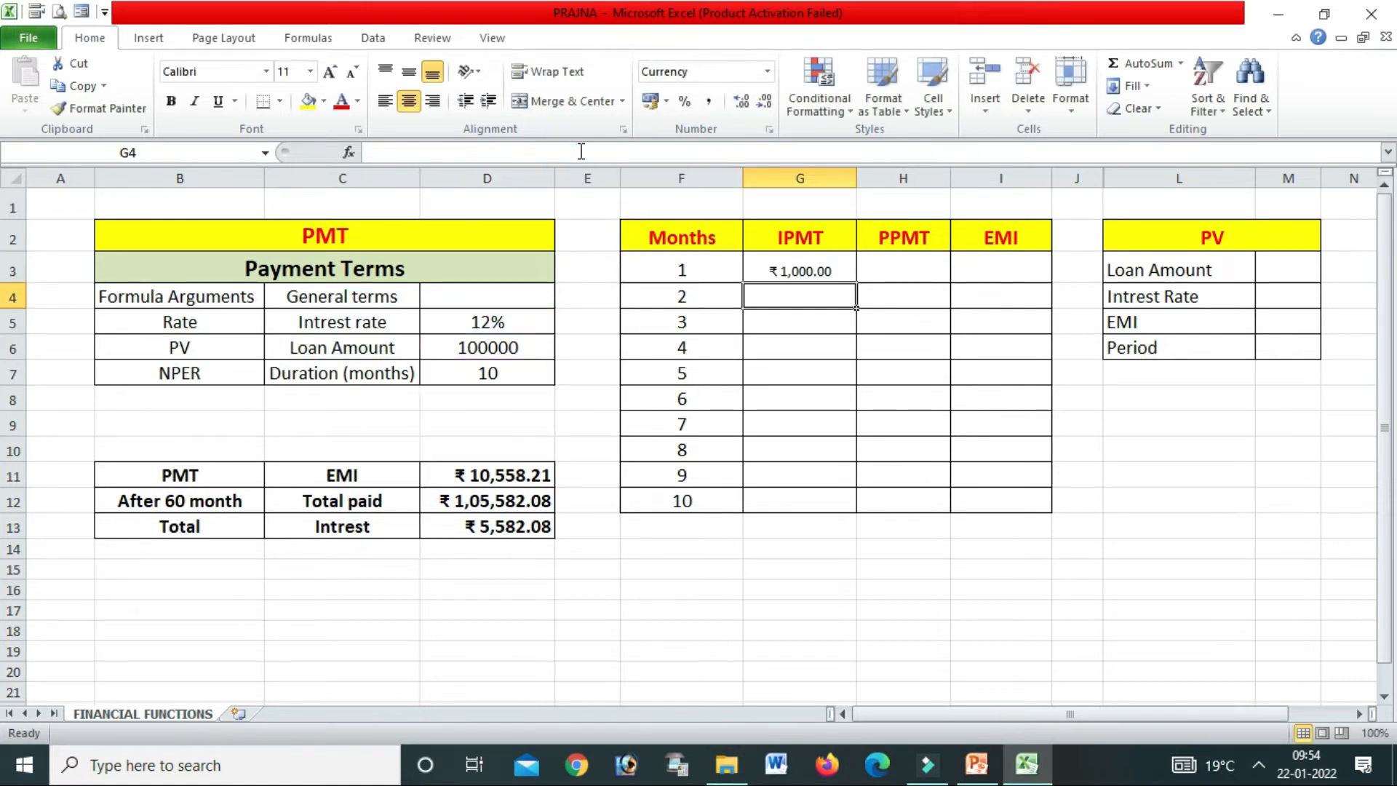
pyautogui.click(837, 266)
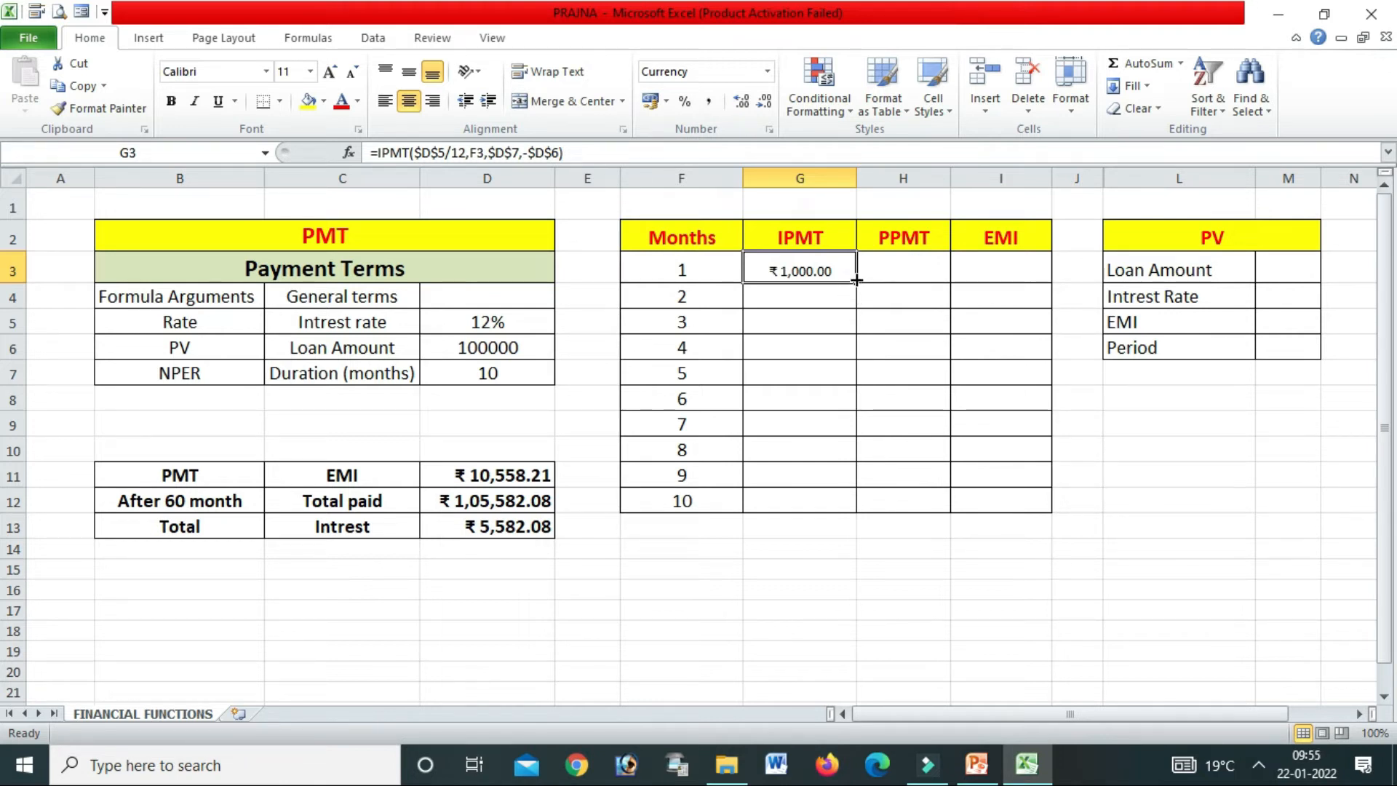
pyautogui.moveTo(854, 282); pyautogui.dragTo(848, 508)
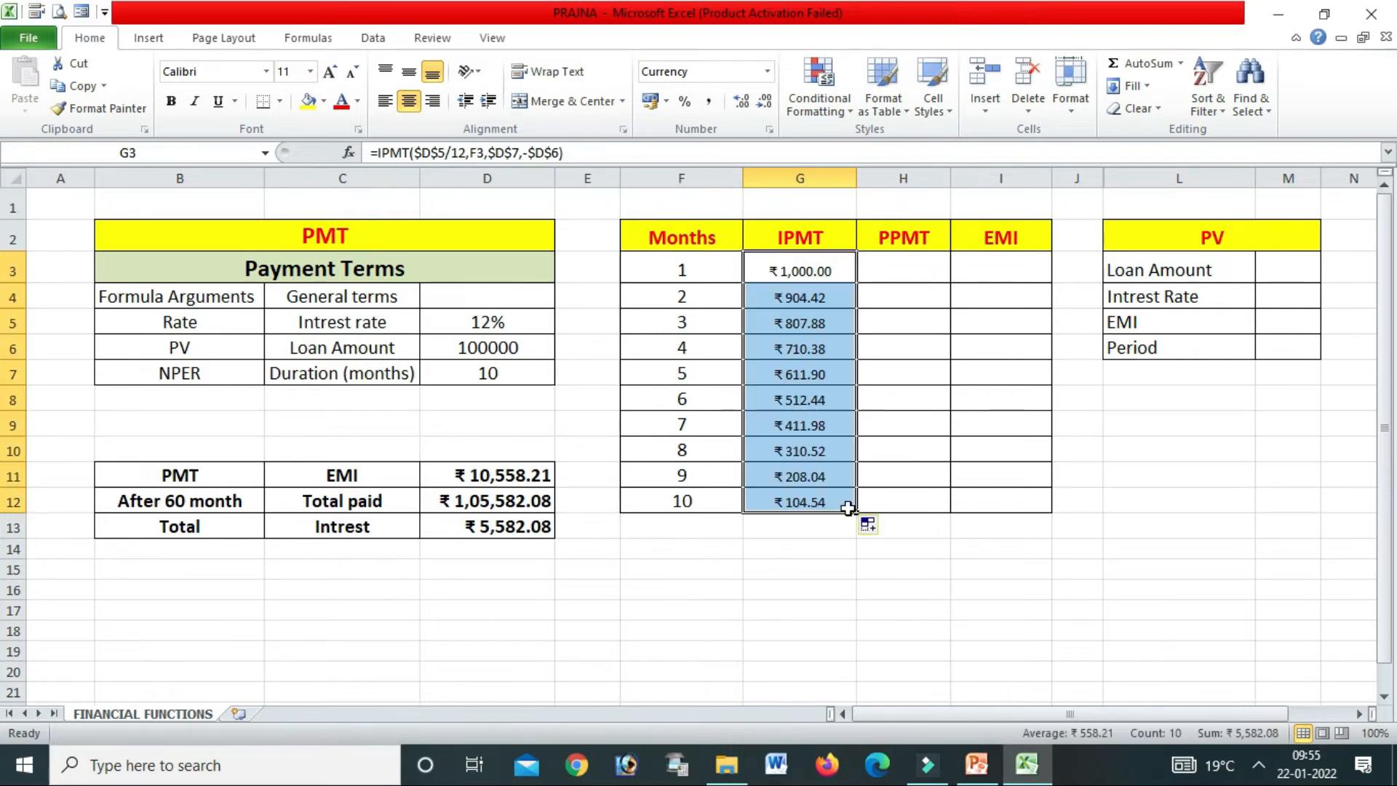
pyautogui.click(940, 611)
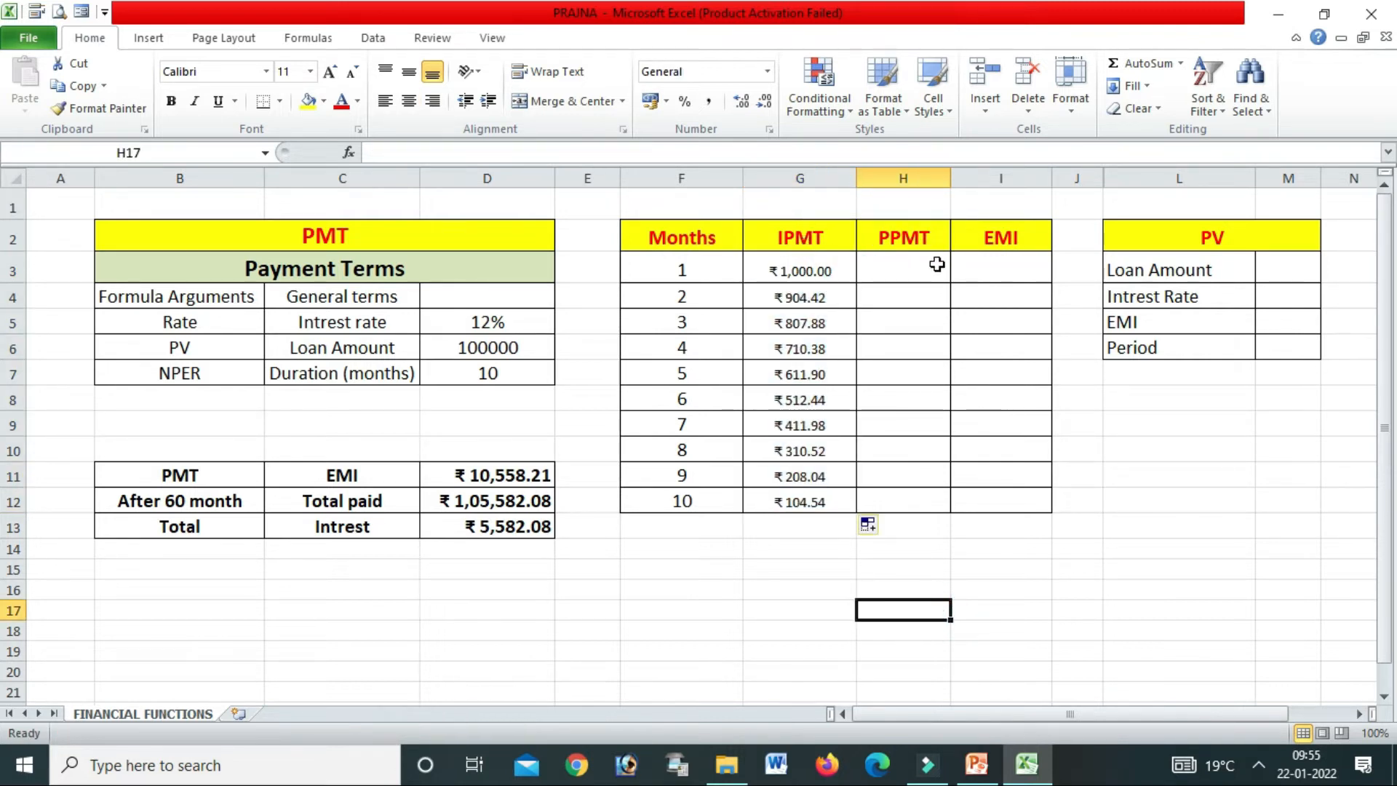
# Calculate the first month's EMI in I3 by adding the IPMT and PPMT cells, =G3+H3
pyautogui.click(995, 270)
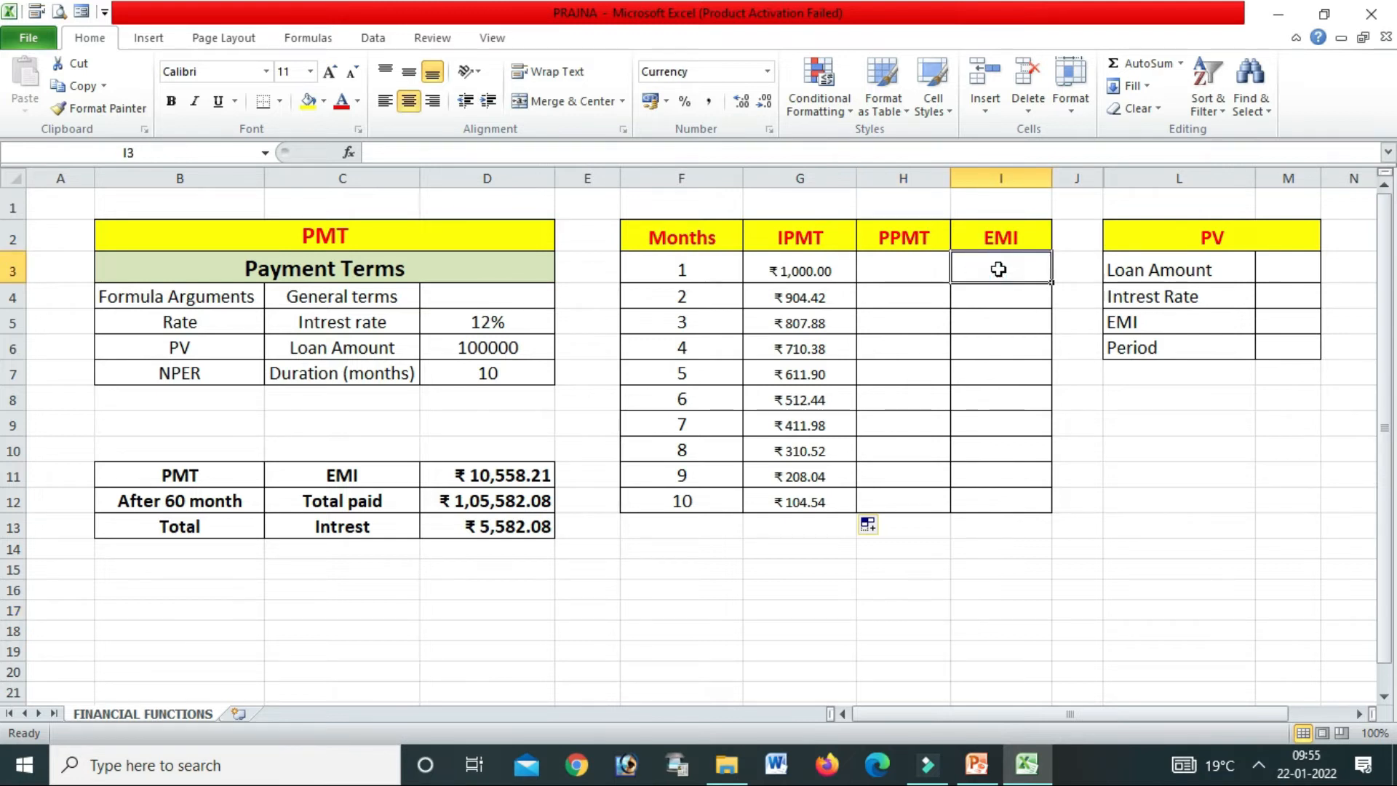
pyautogui.write('=')
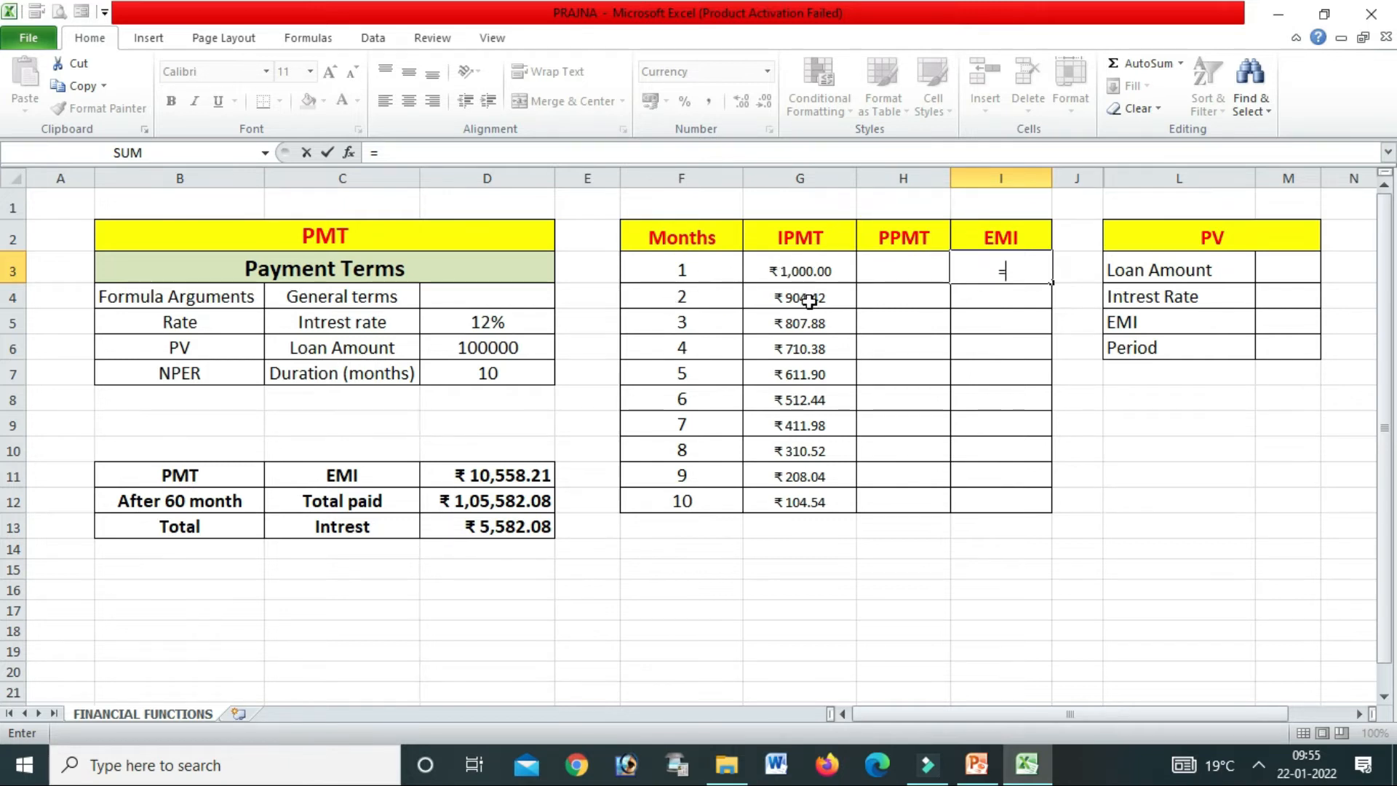
pyautogui.click(802, 273)
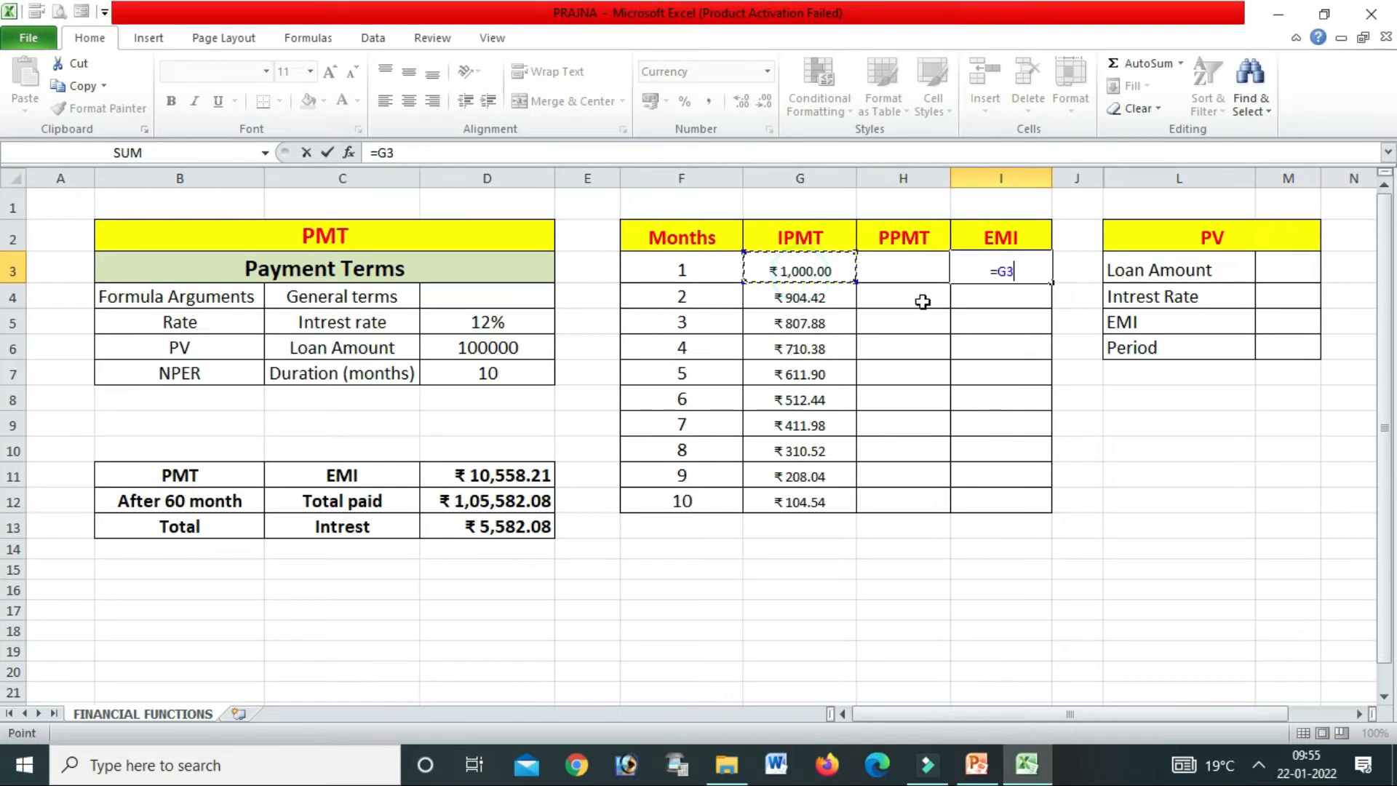
pyautogui.write('+')
pyautogui.click(926, 266)
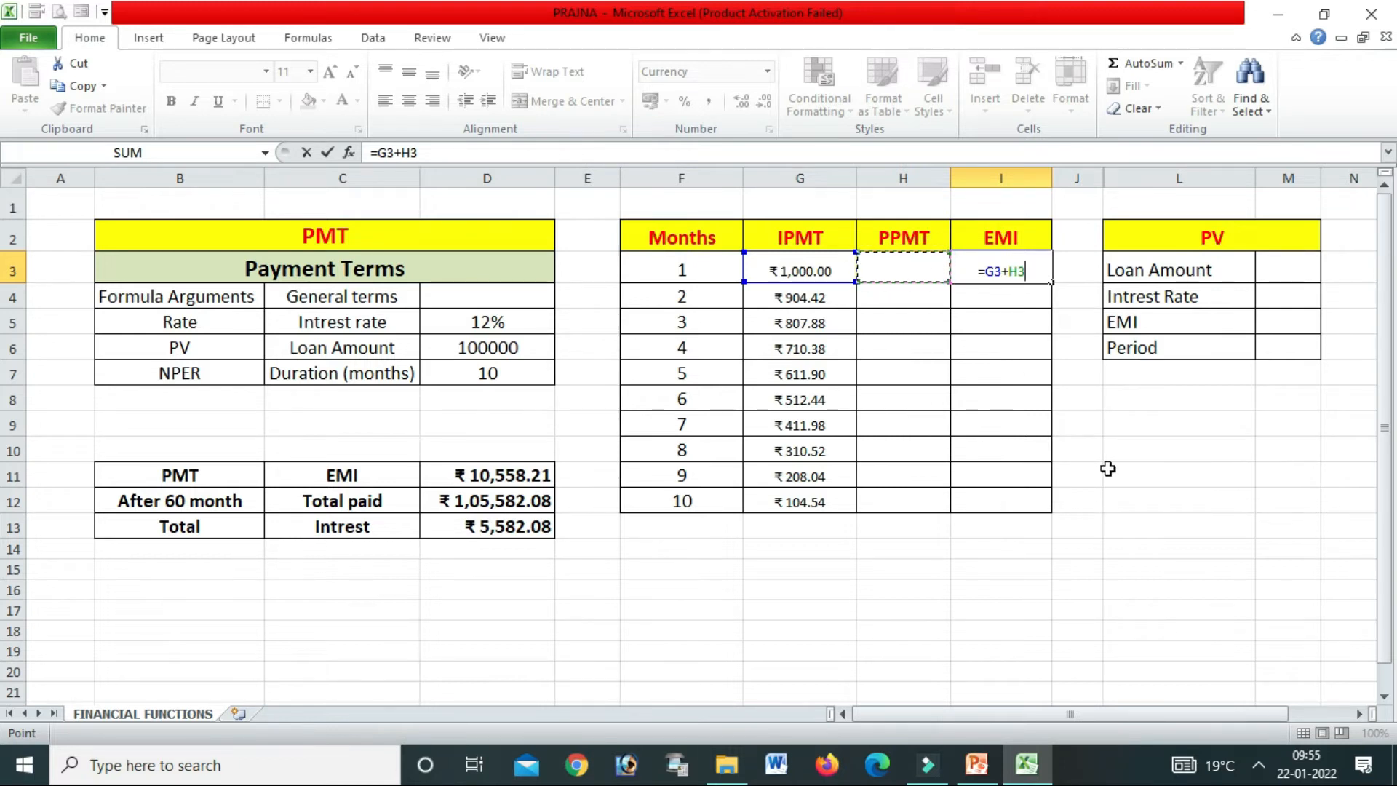
pyautogui.press('Return')
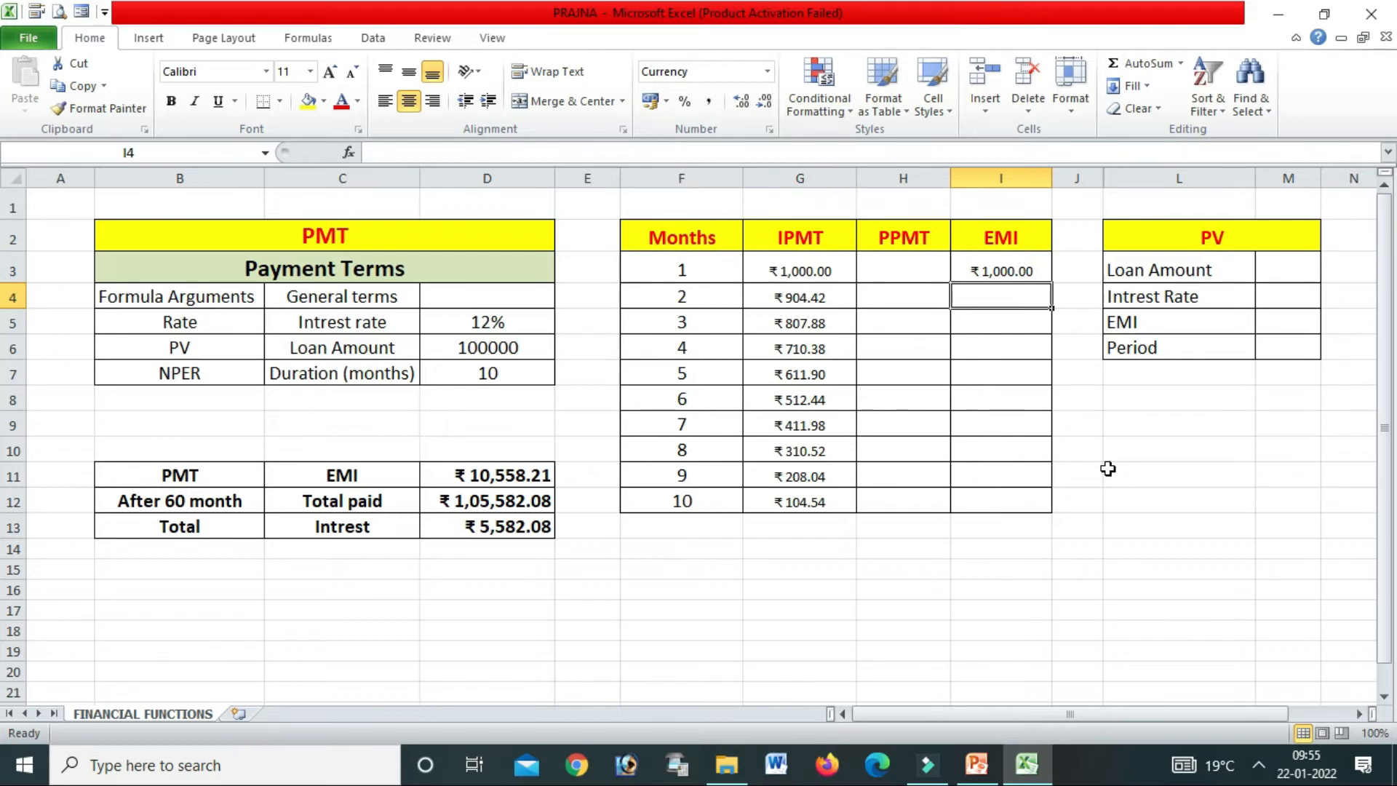
# Fill the EMI formula from I3 down through I12
pyautogui.click(1002, 265)
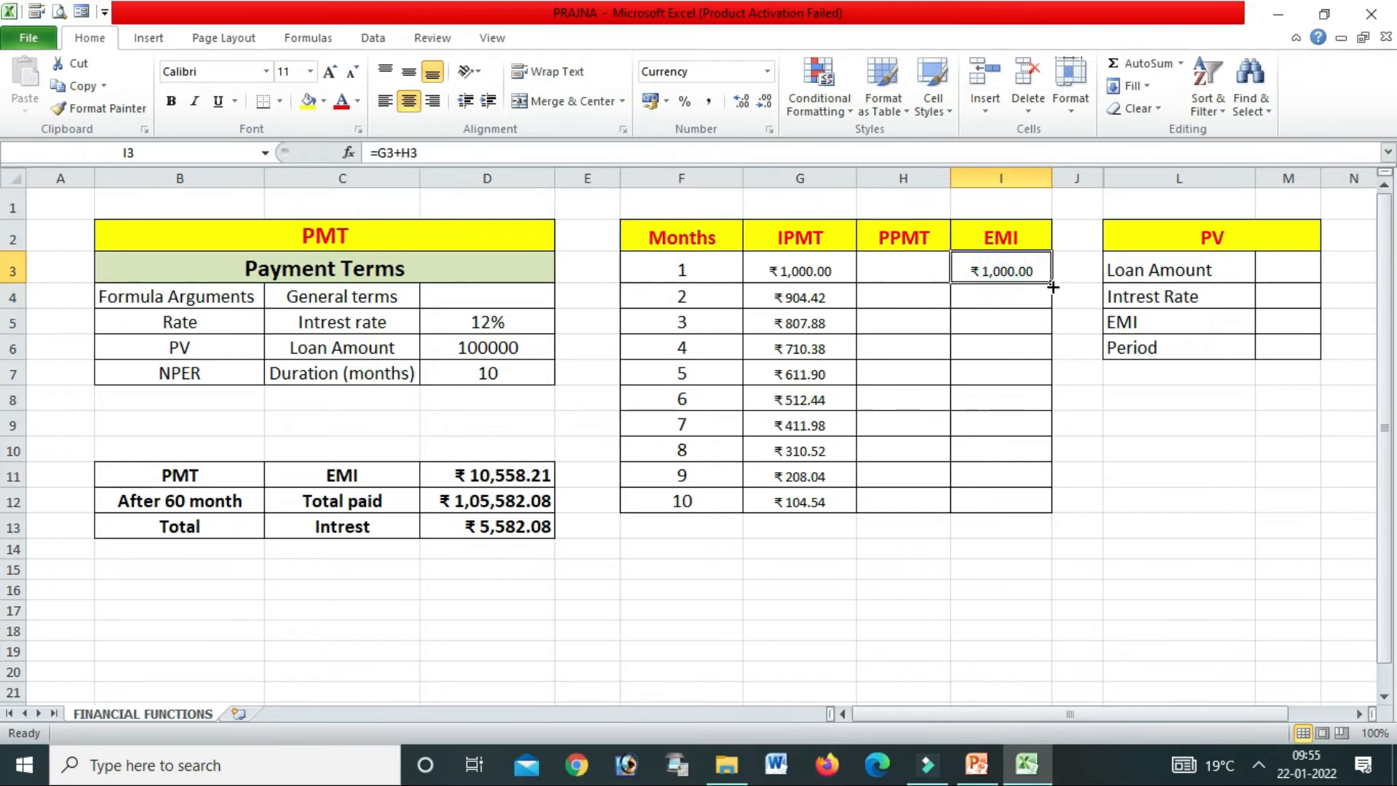
pyautogui.moveTo(1052, 284); pyautogui.dragTo(1053, 510)
pyautogui.click(1116, 592)
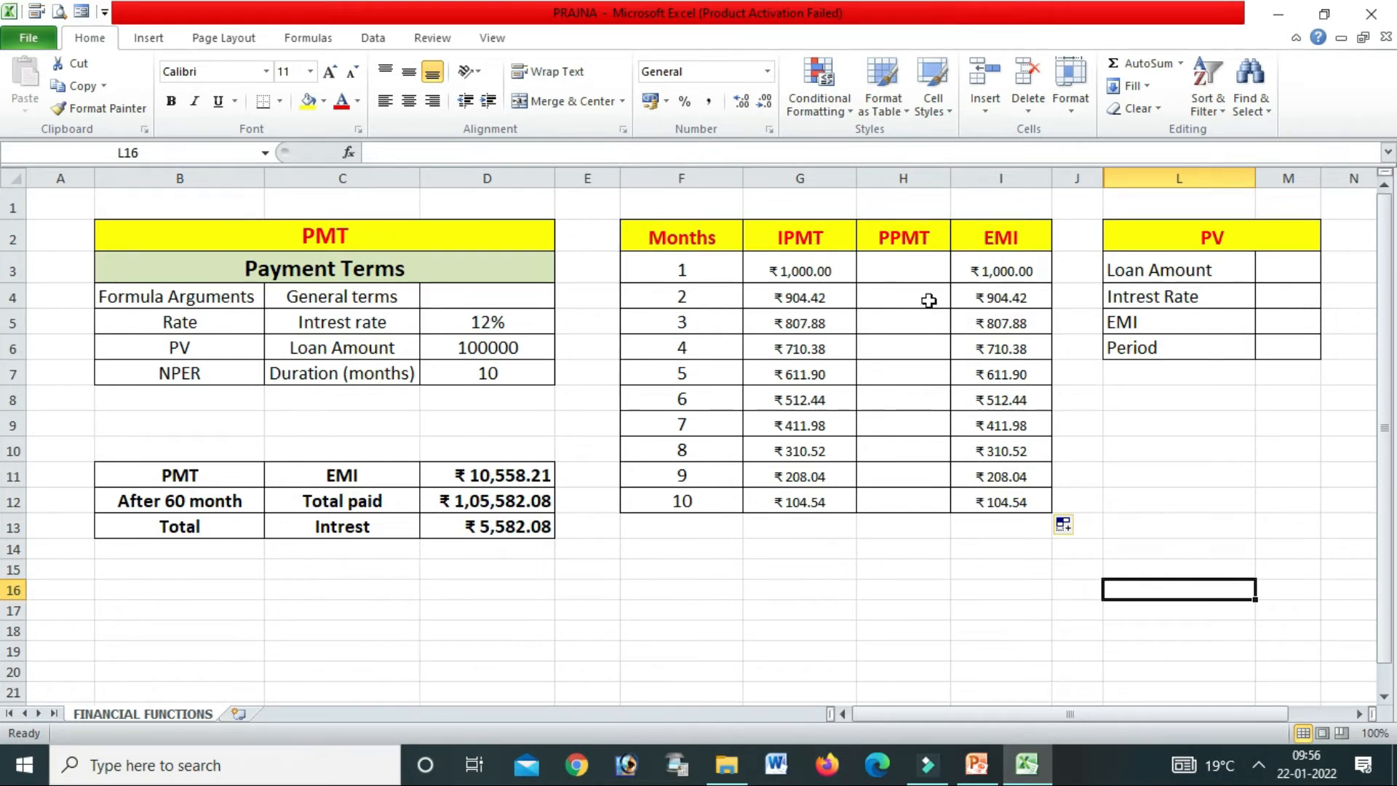
# Enter the first month's PPMT formula in H3 with rate D5/12, period F3, duration D7 and negative loan amount -D6
pyautogui.click(896, 264)
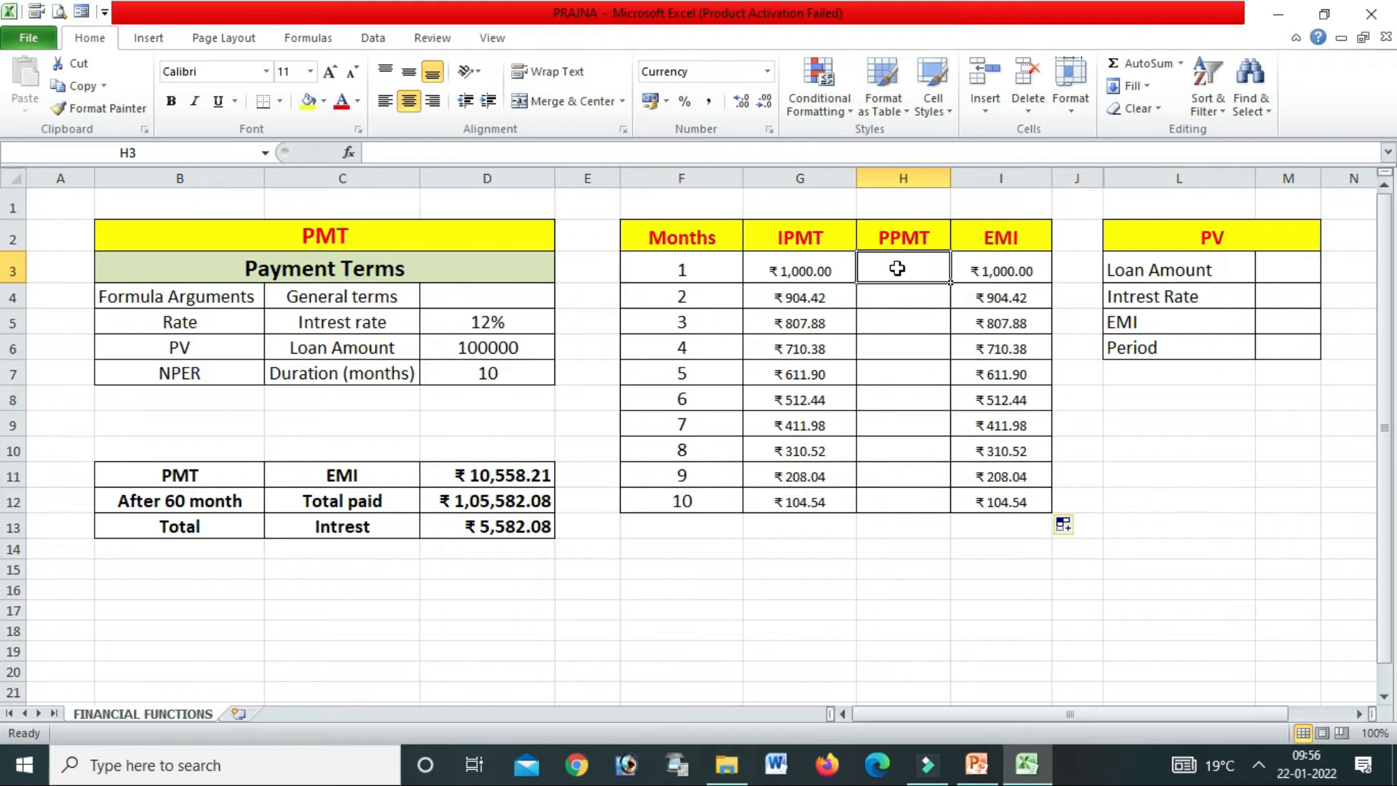
pyautogui.write('=ppmt')
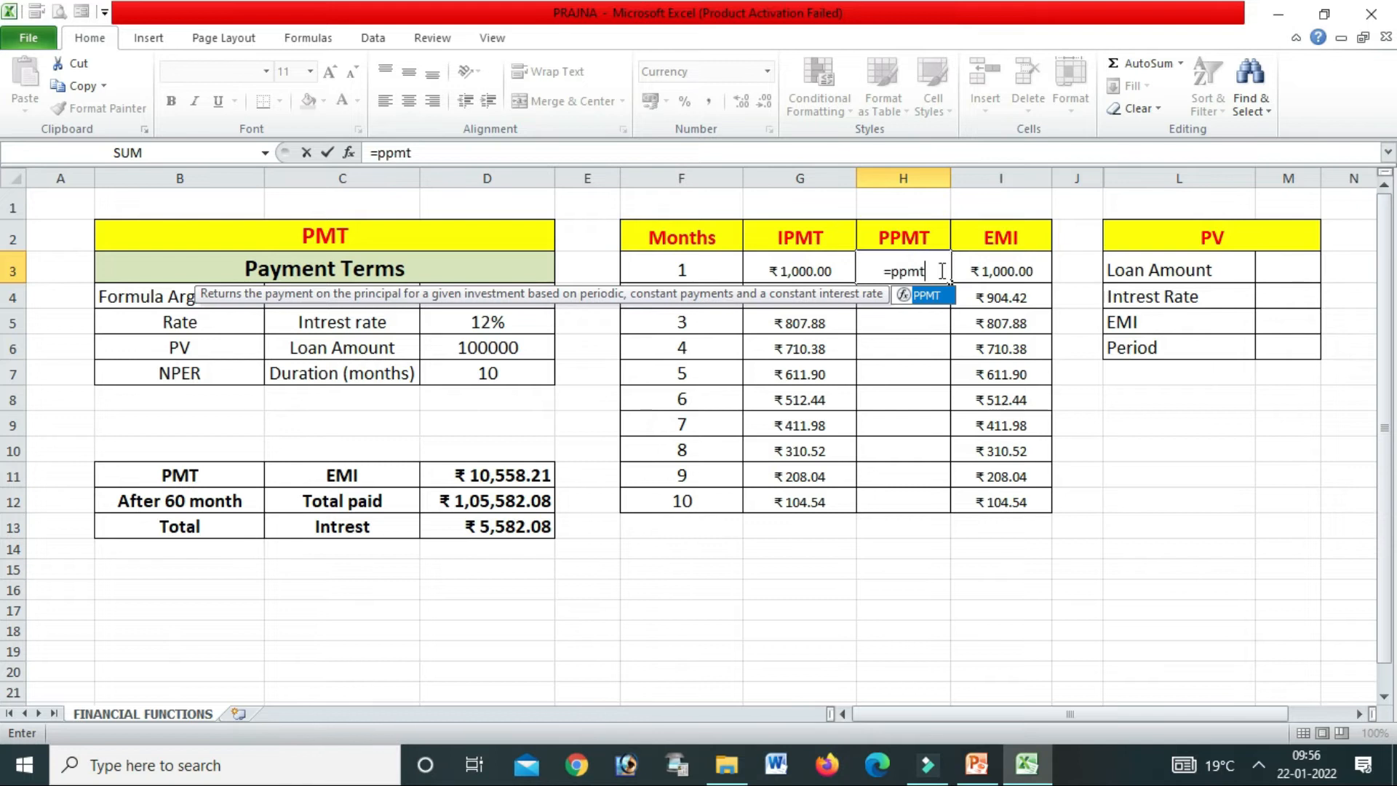
pyautogui.doubleClick(927, 296)
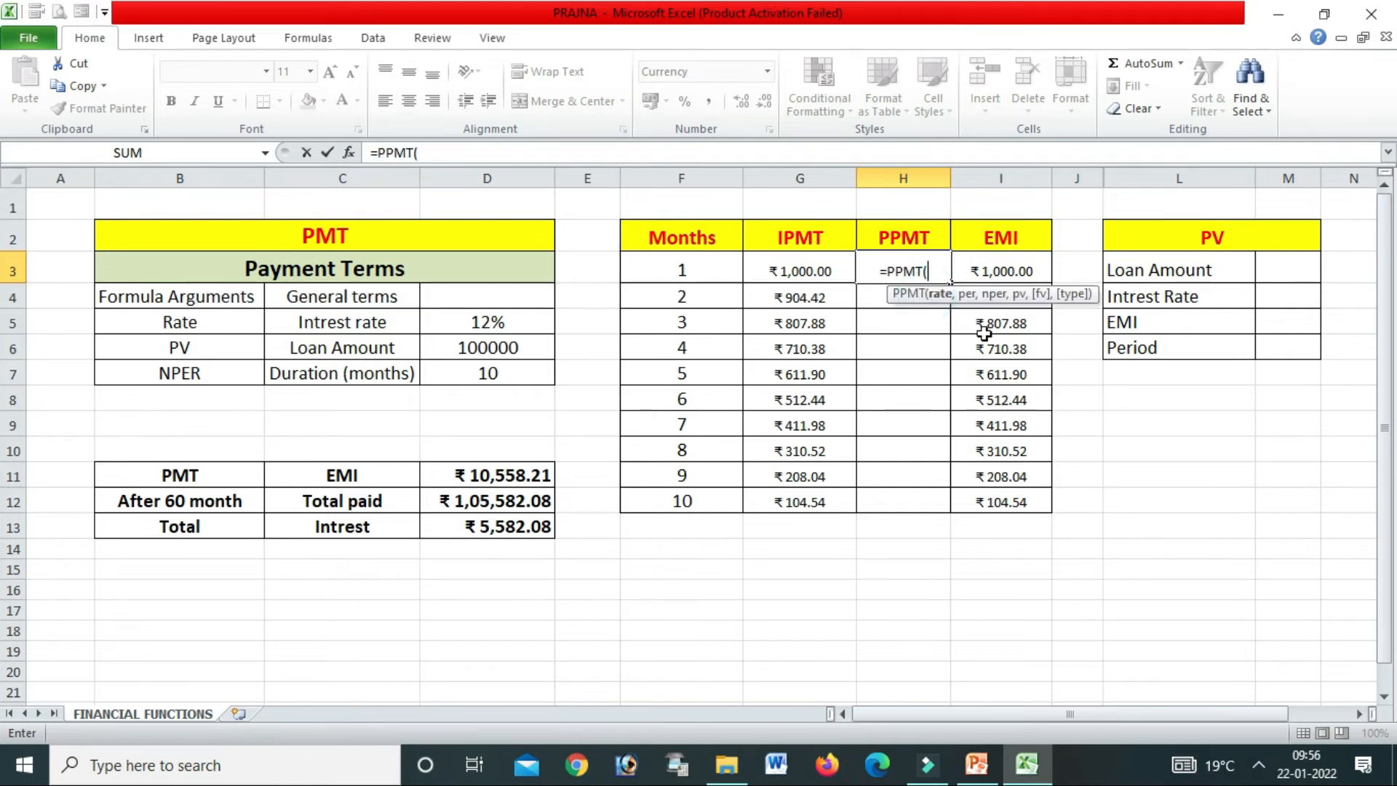
pyautogui.click(479, 325)
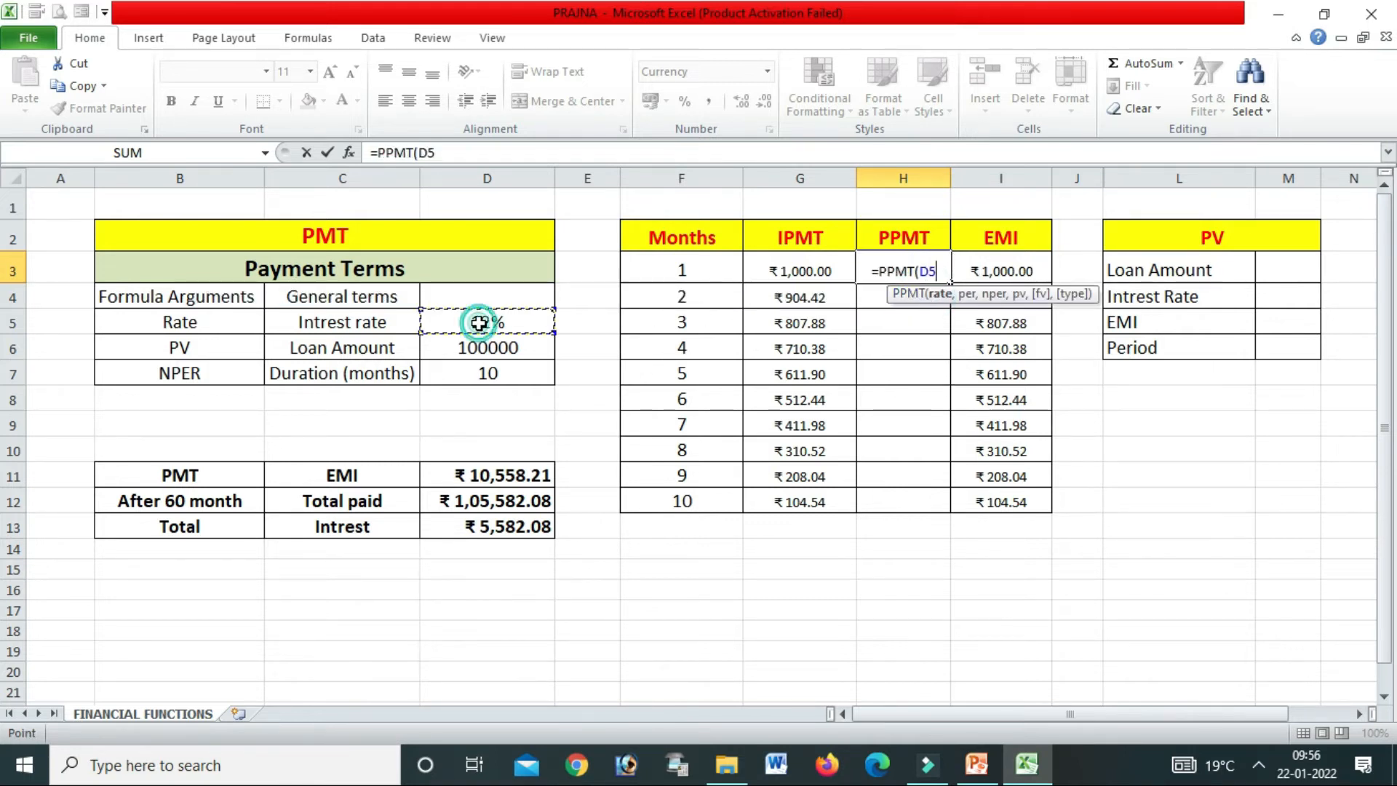
pyautogui.write('/')
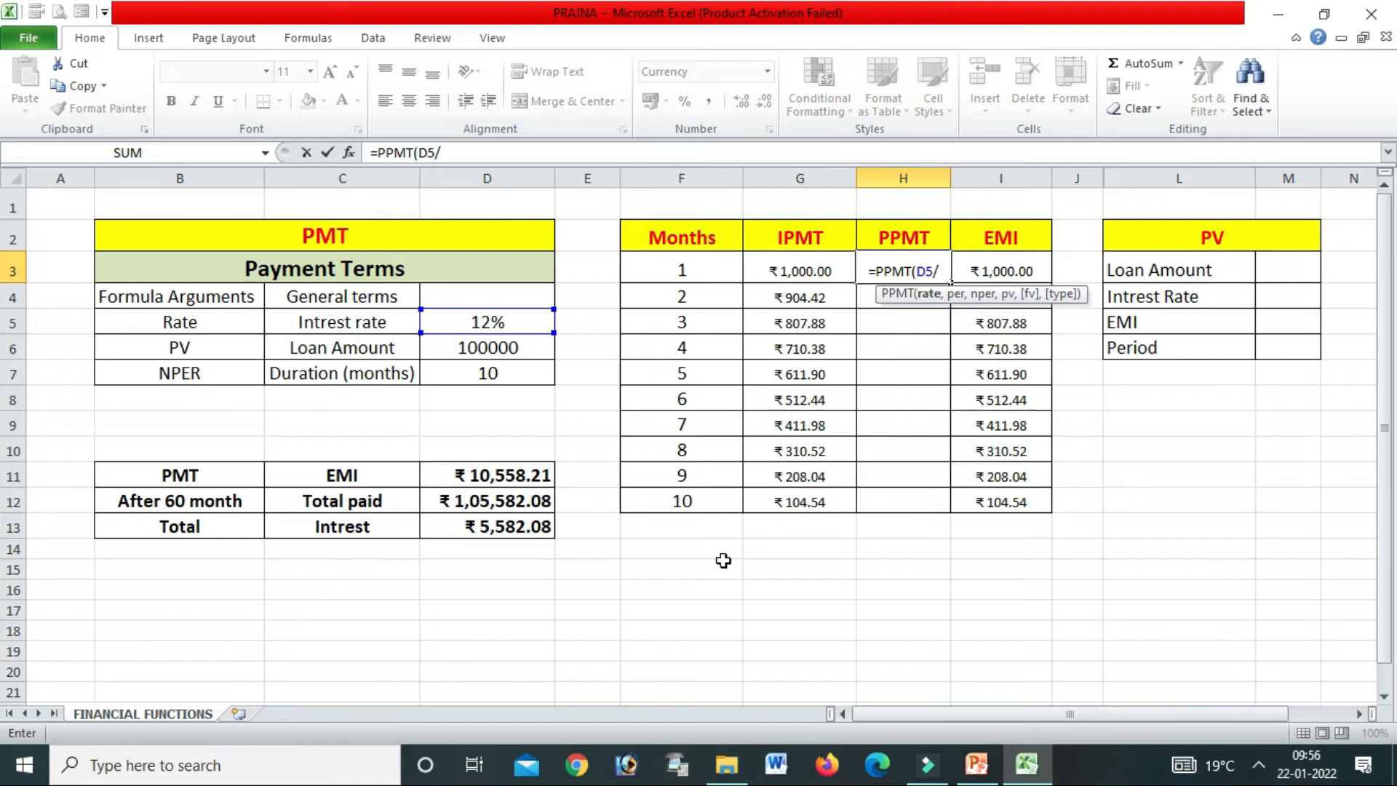
pyautogui.write('12')
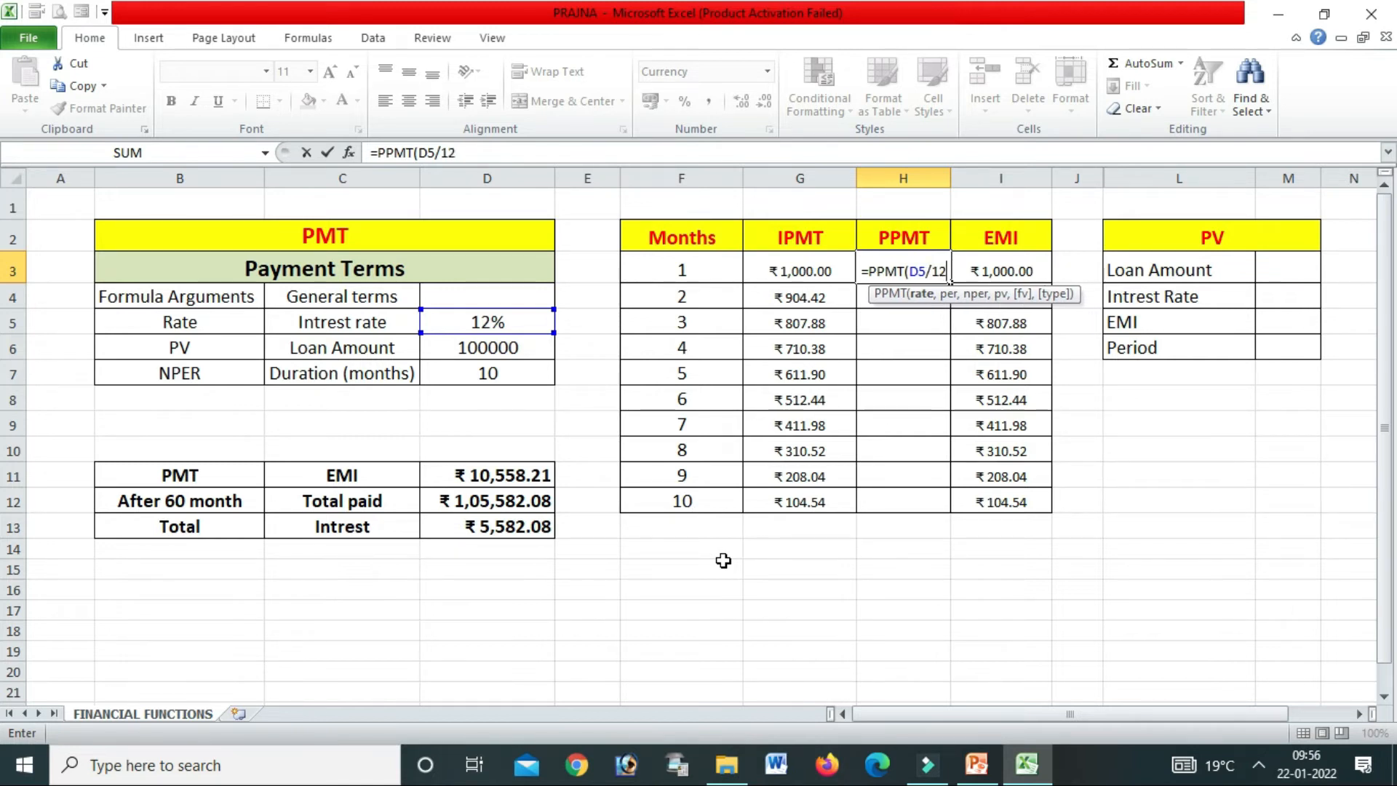
pyautogui.write(',')
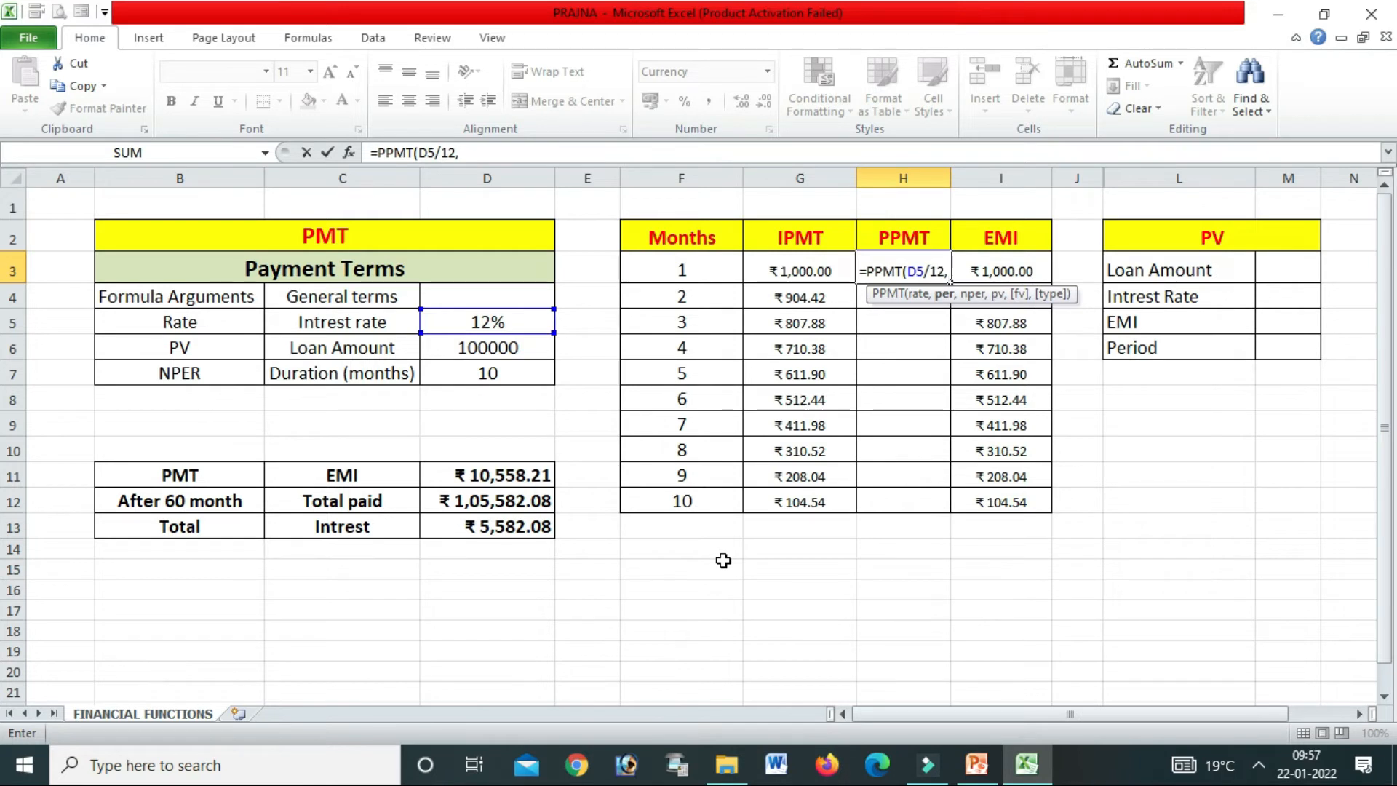
pyautogui.click(713, 269)
pyautogui.write(',')
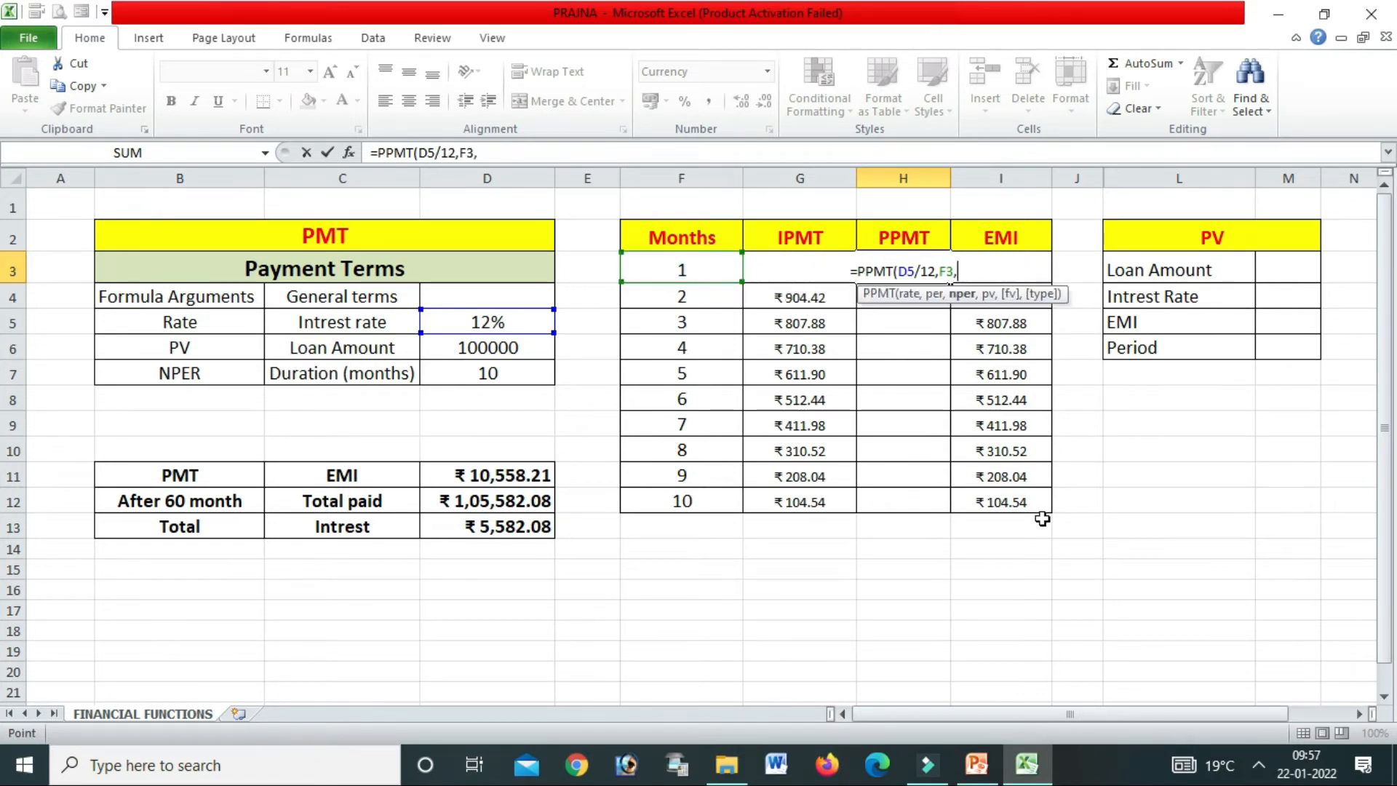
pyautogui.click(490, 371)
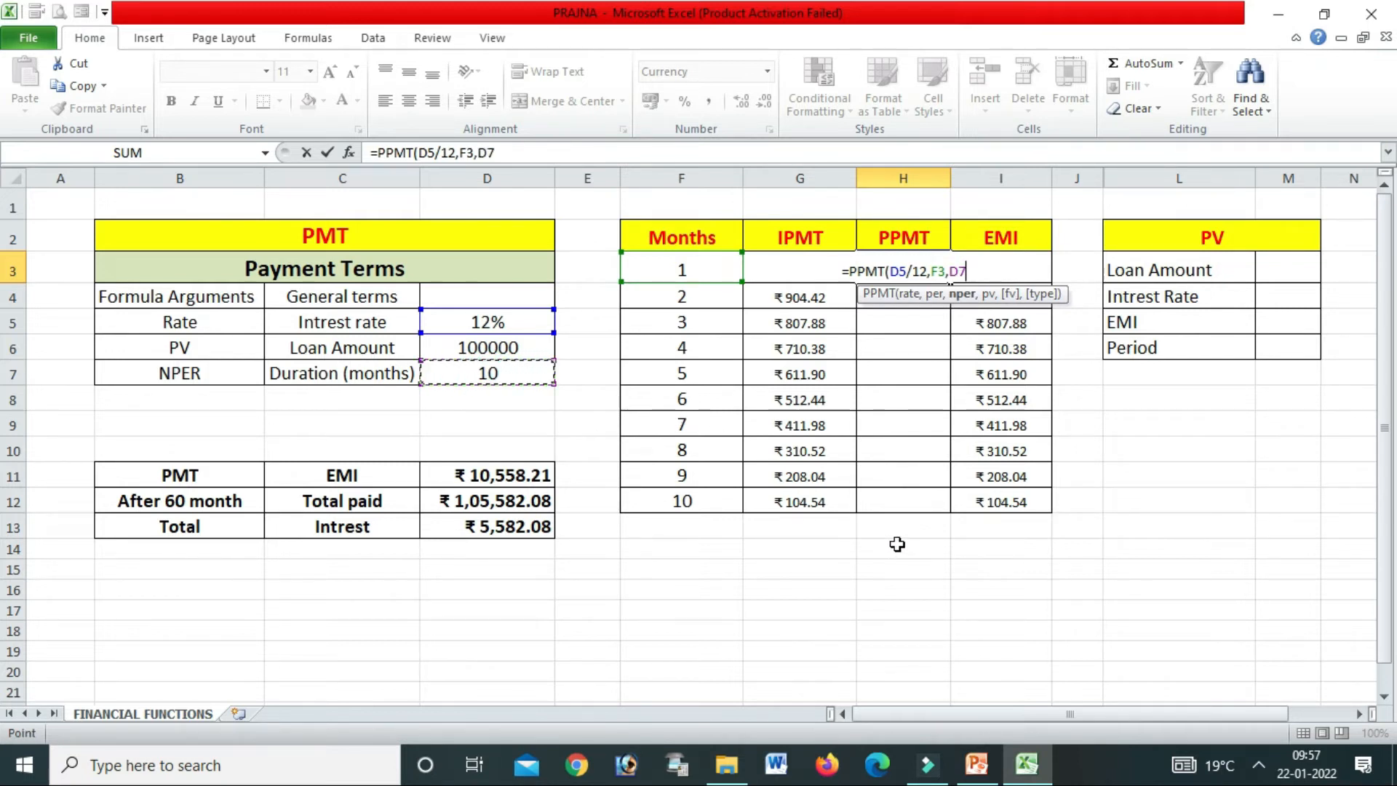
pyautogui.write(',-')
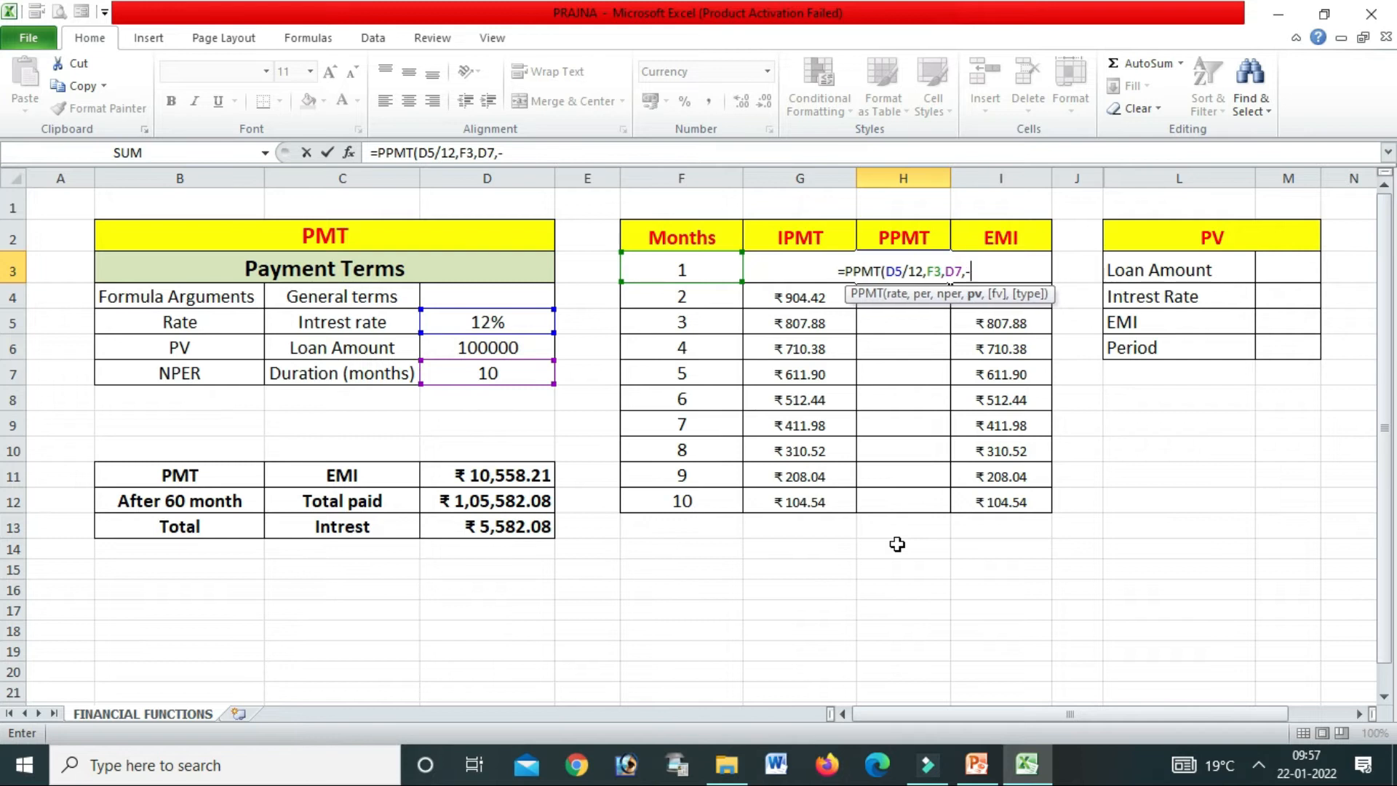
pyautogui.click(489, 350)
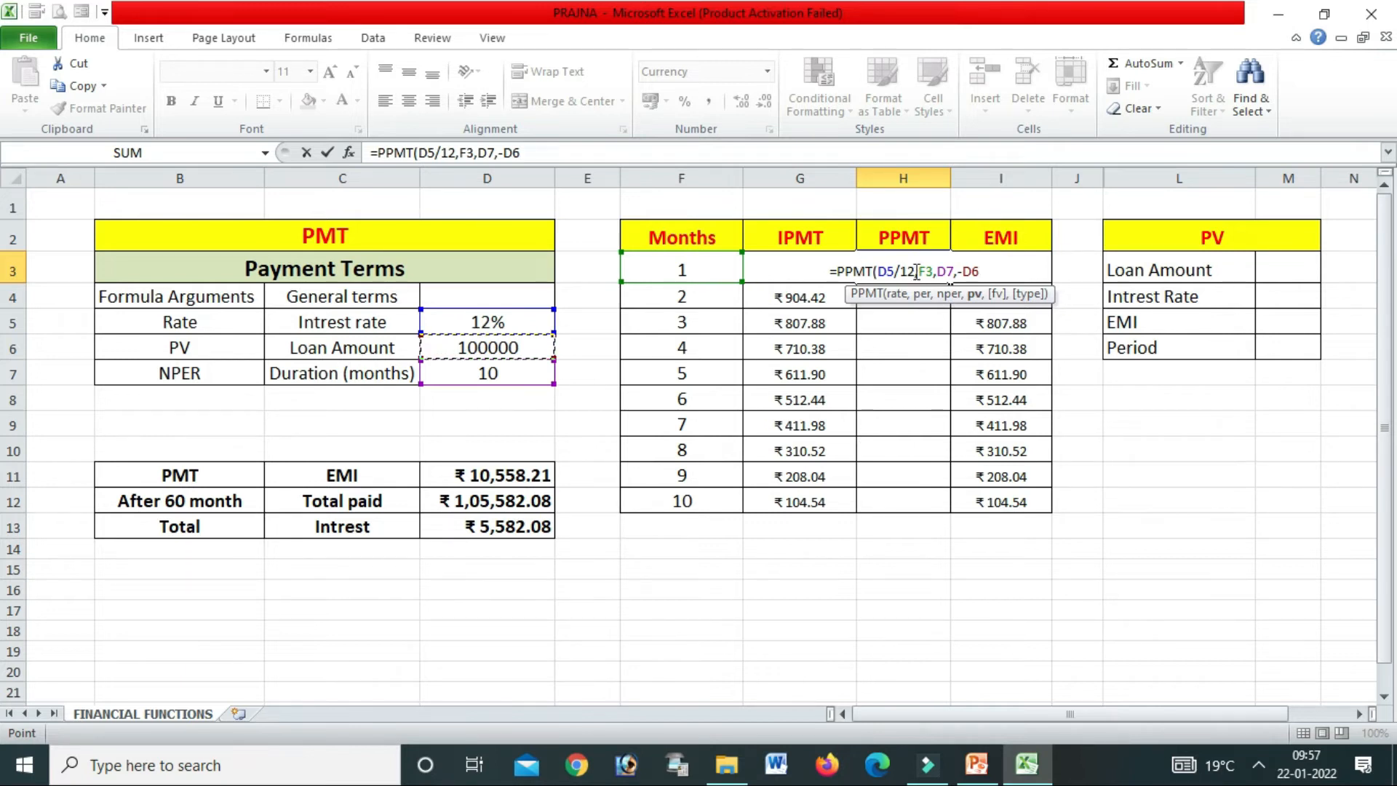
# Make the rate, duration and loan amount references in H3's PPMT formula absolute as $D$5, $D$7 and $D$6, and commit it
pyautogui.click(886, 271)
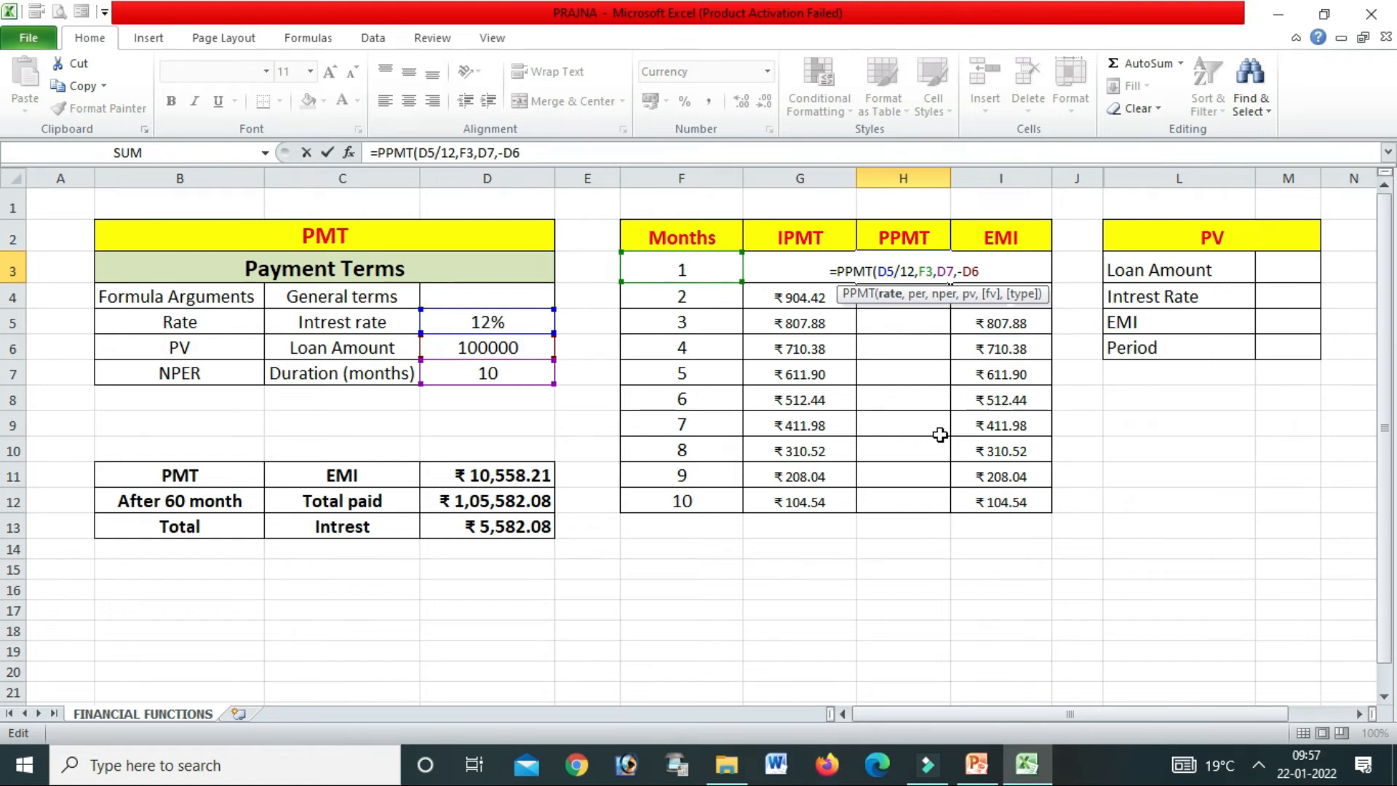
pyautogui.press('F4')
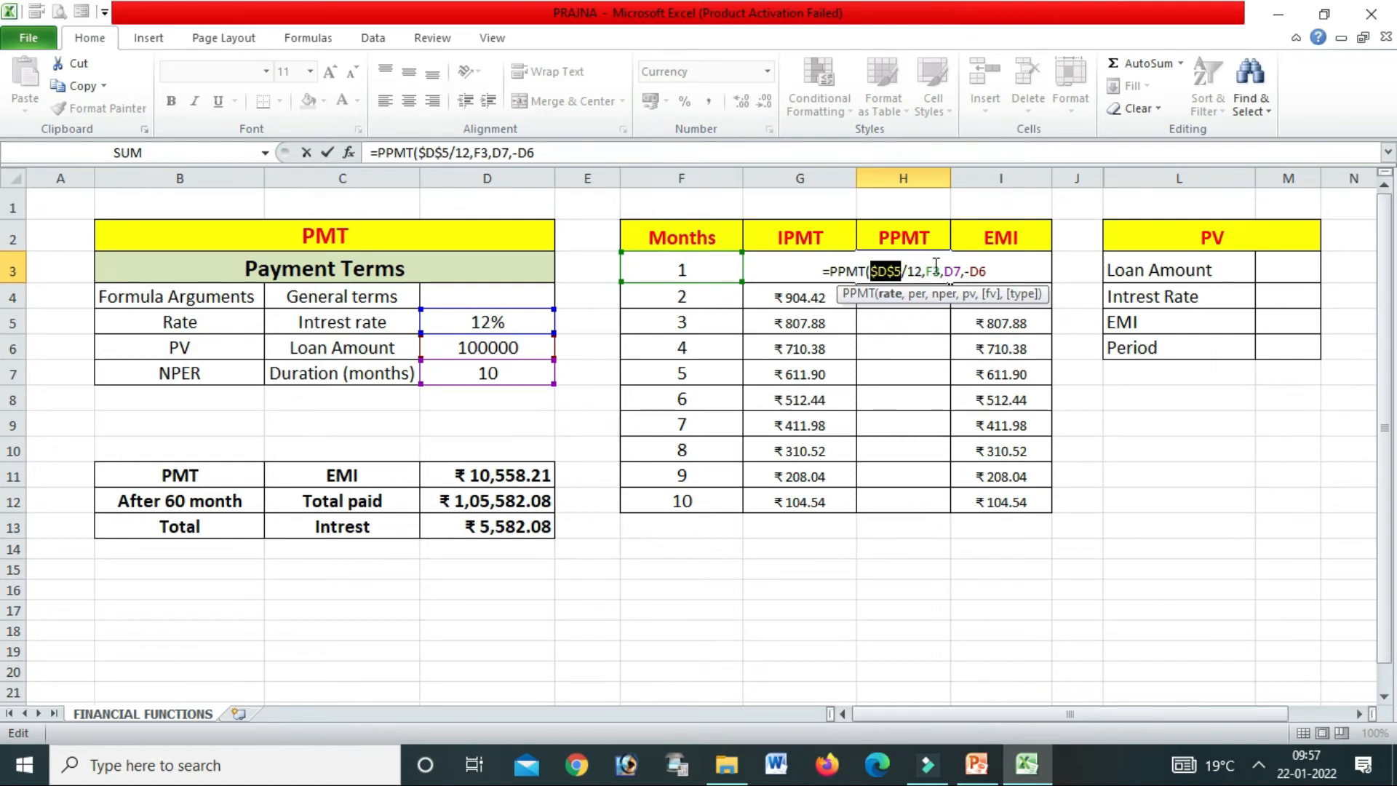
pyautogui.click(952, 279)
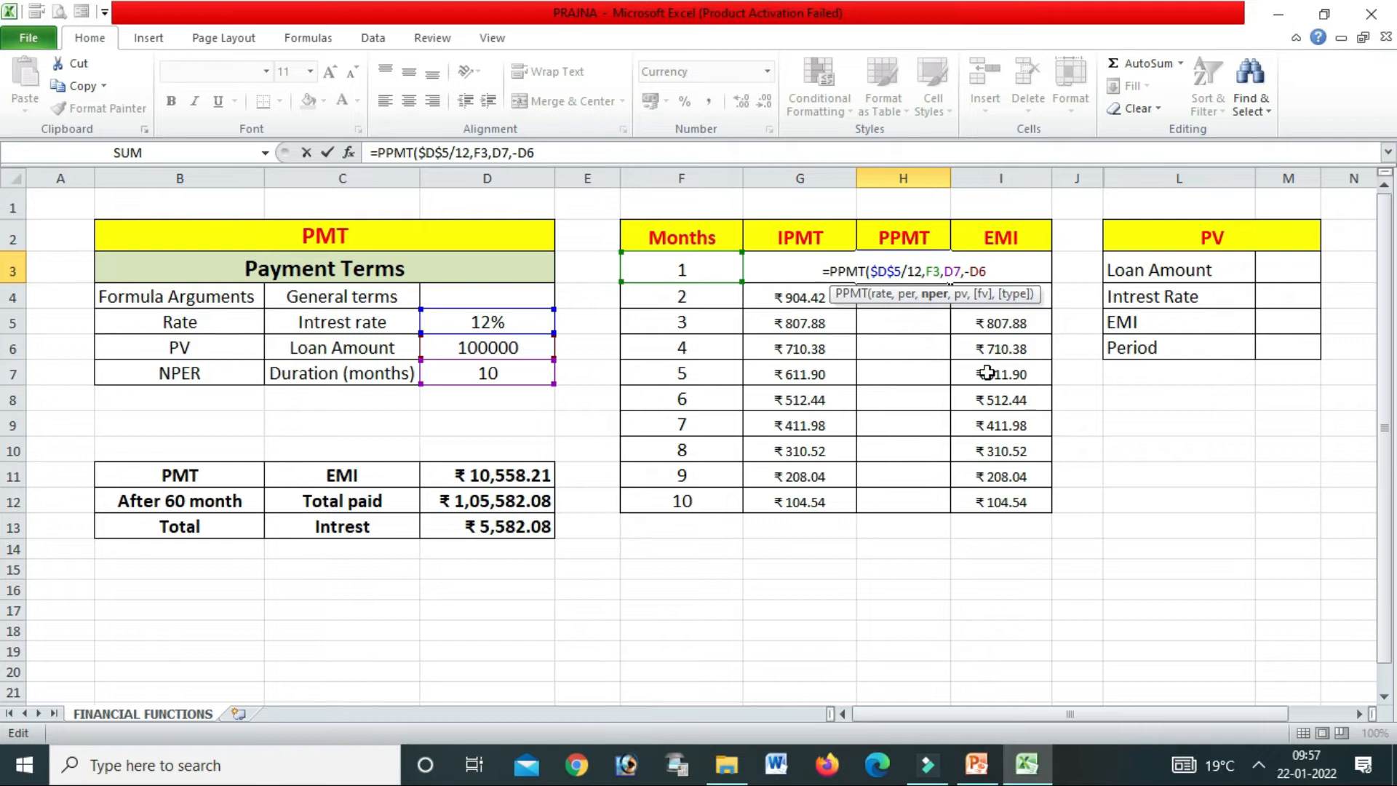
pyautogui.press('F4')
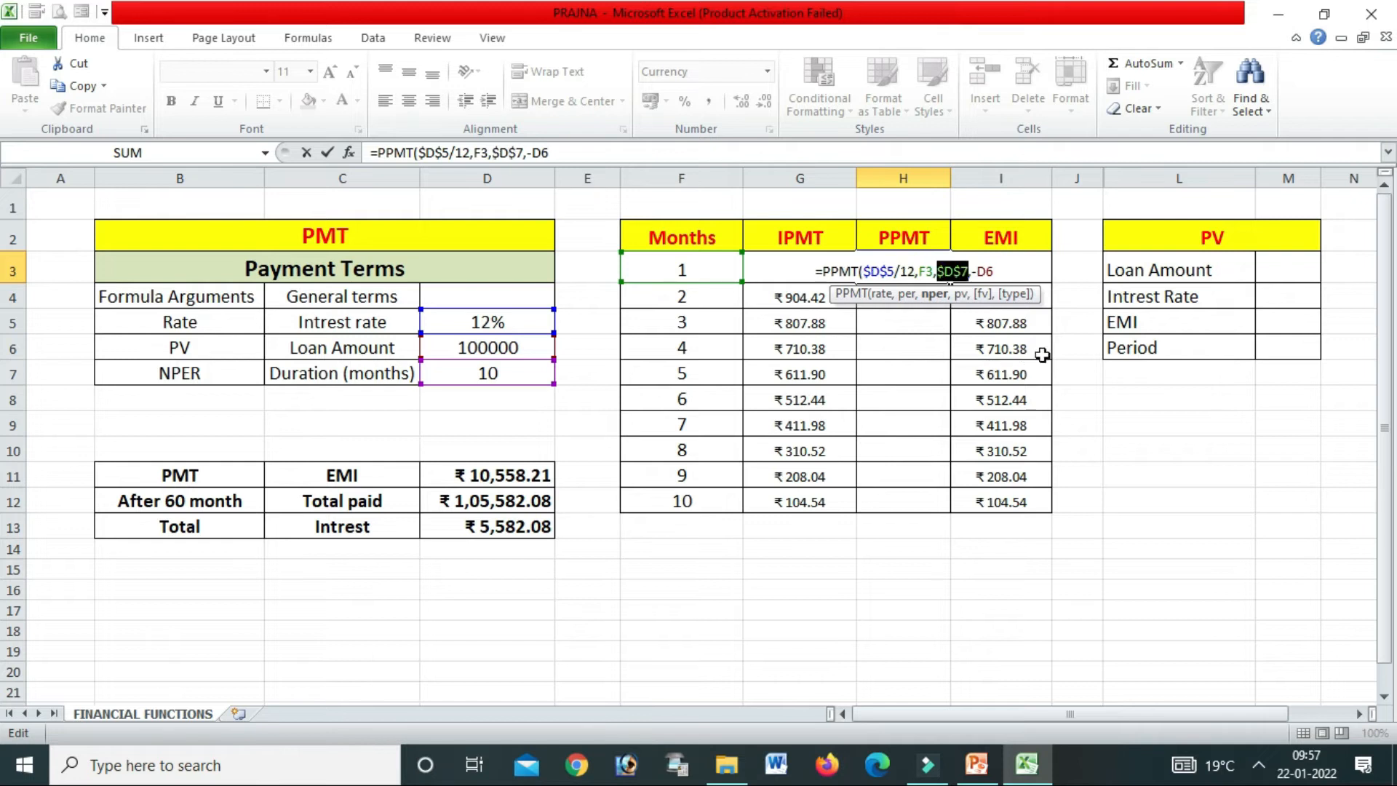
pyautogui.click(986, 271)
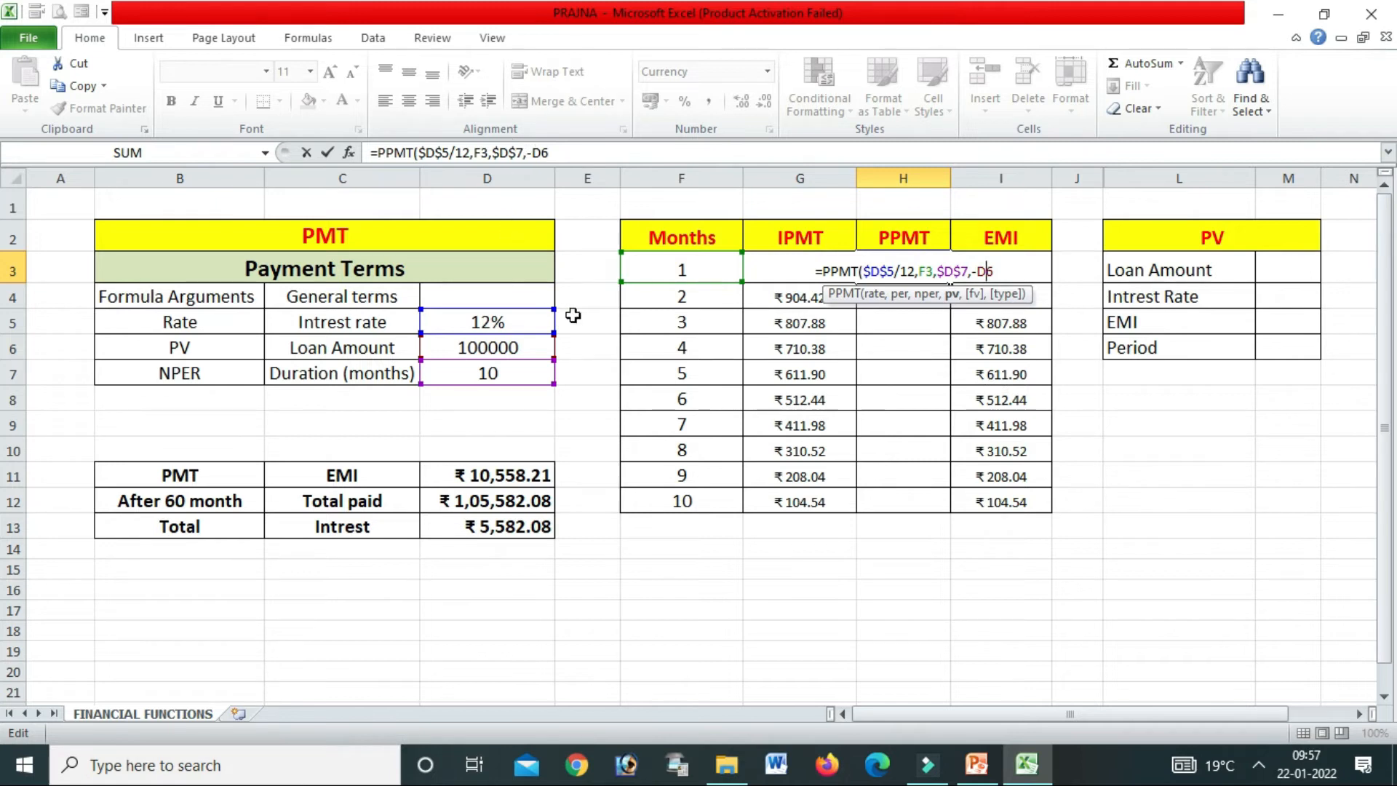
pyautogui.press('F4')
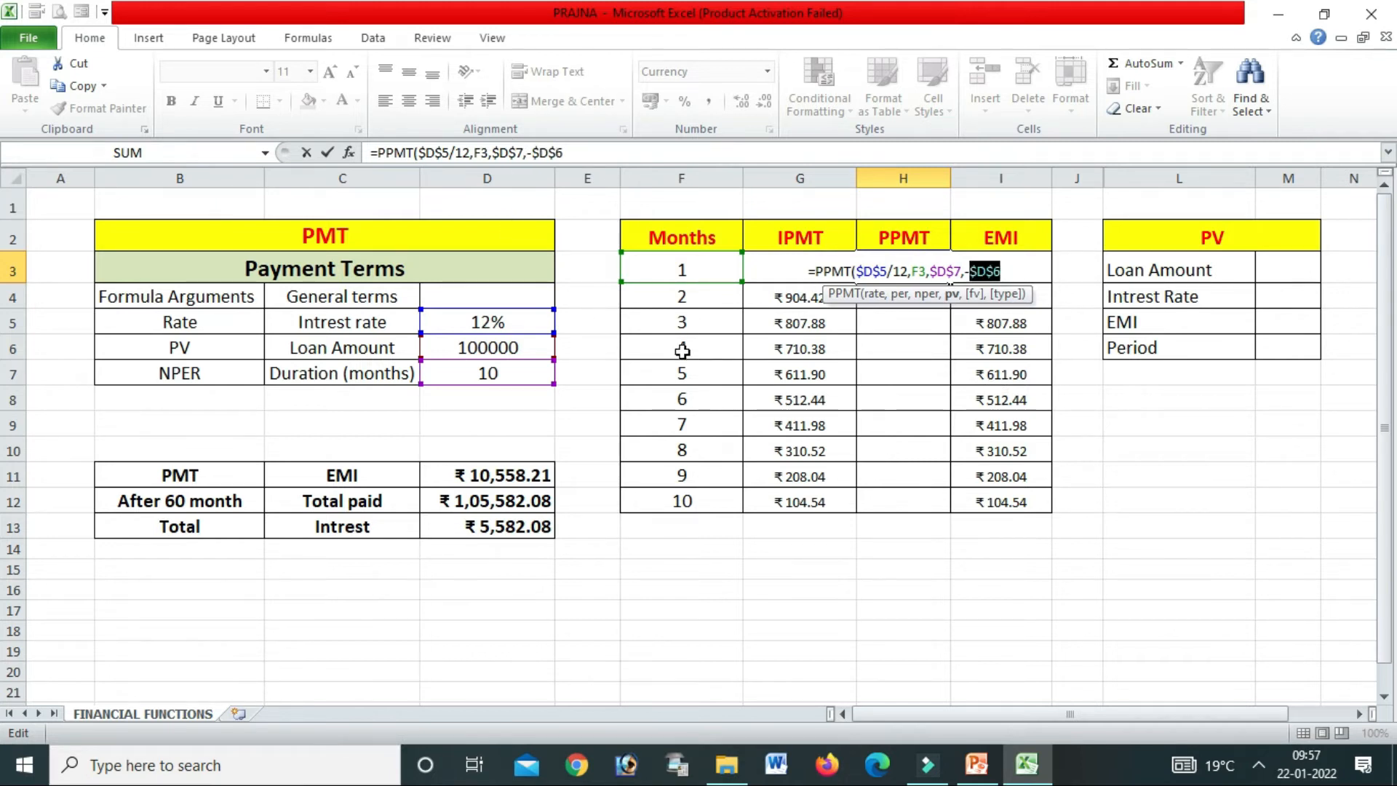
pyautogui.click(1004, 269)
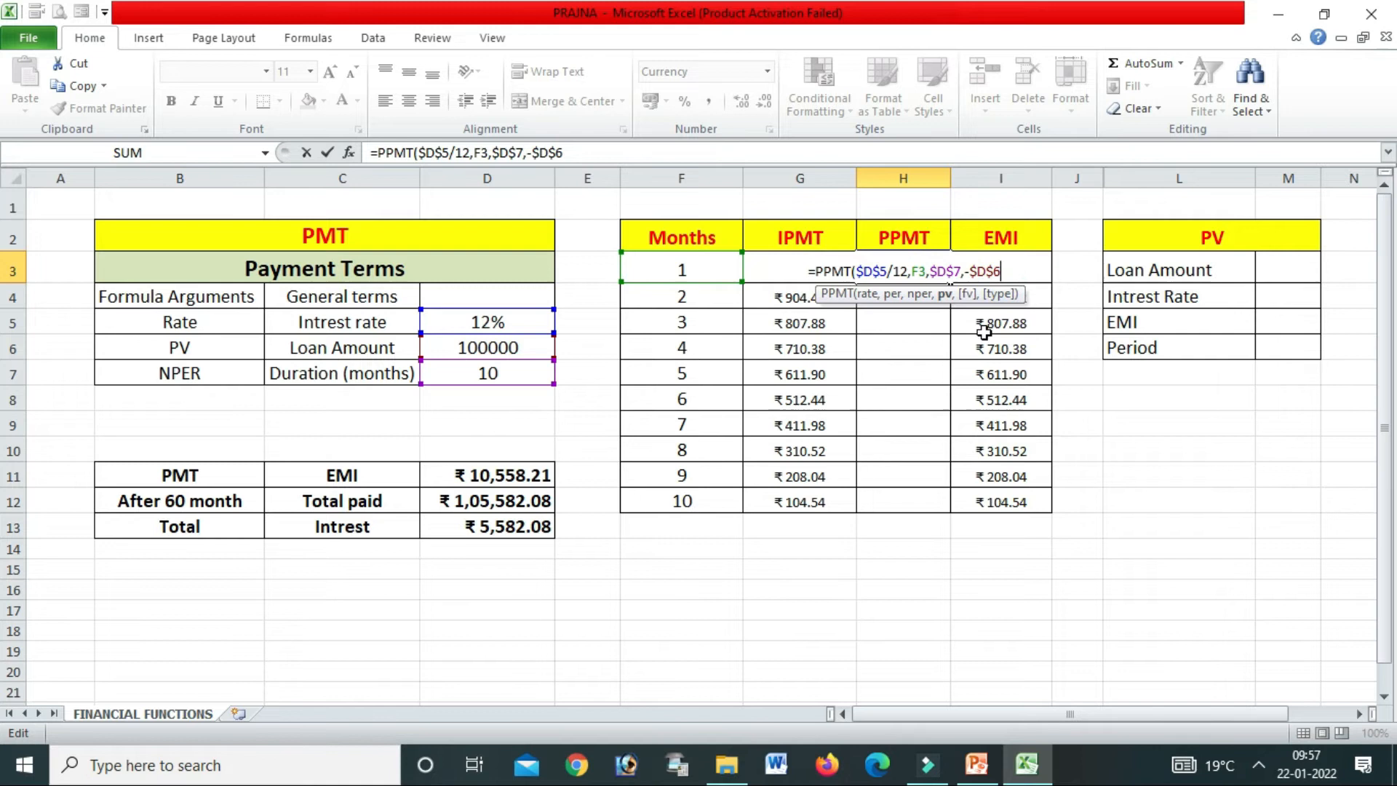
pyautogui.write(')')
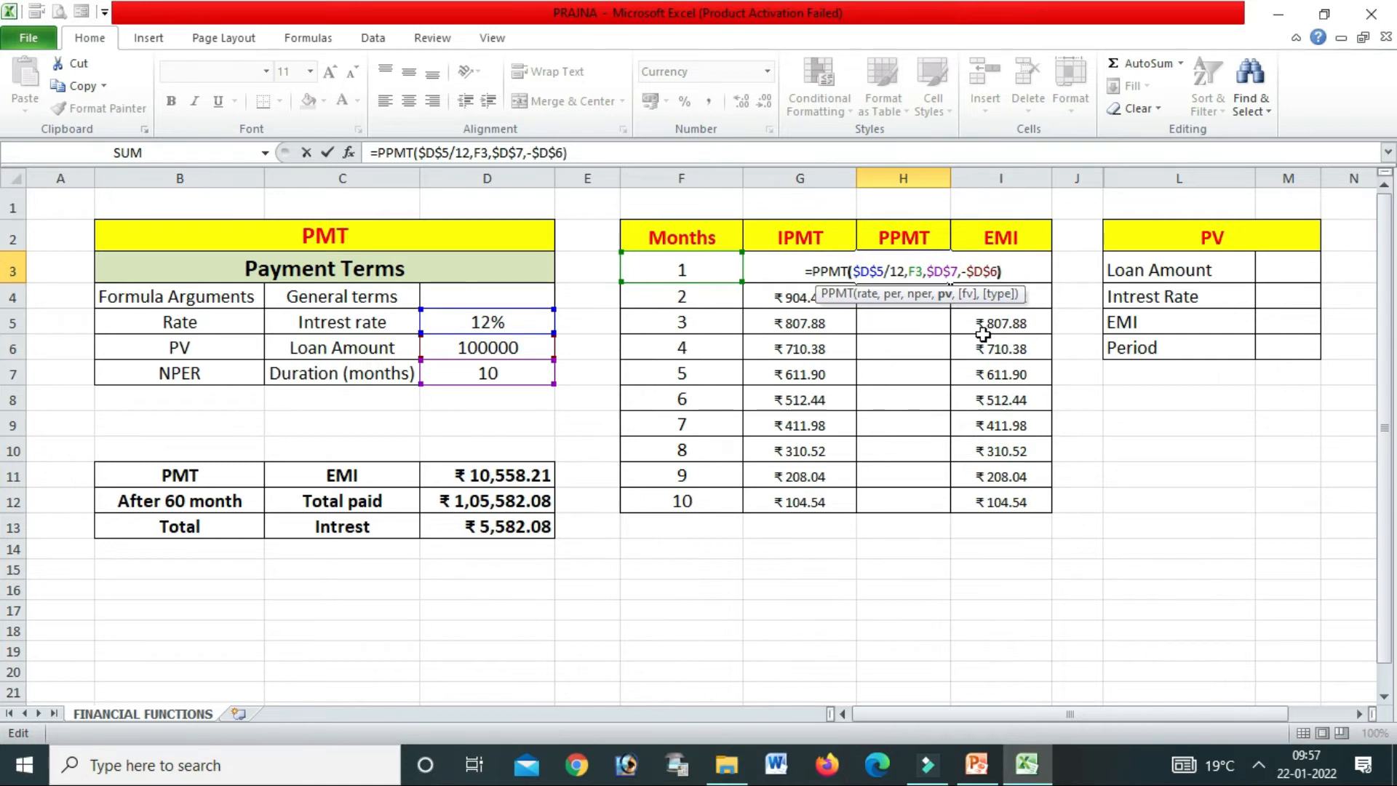
pyautogui.press('Return')
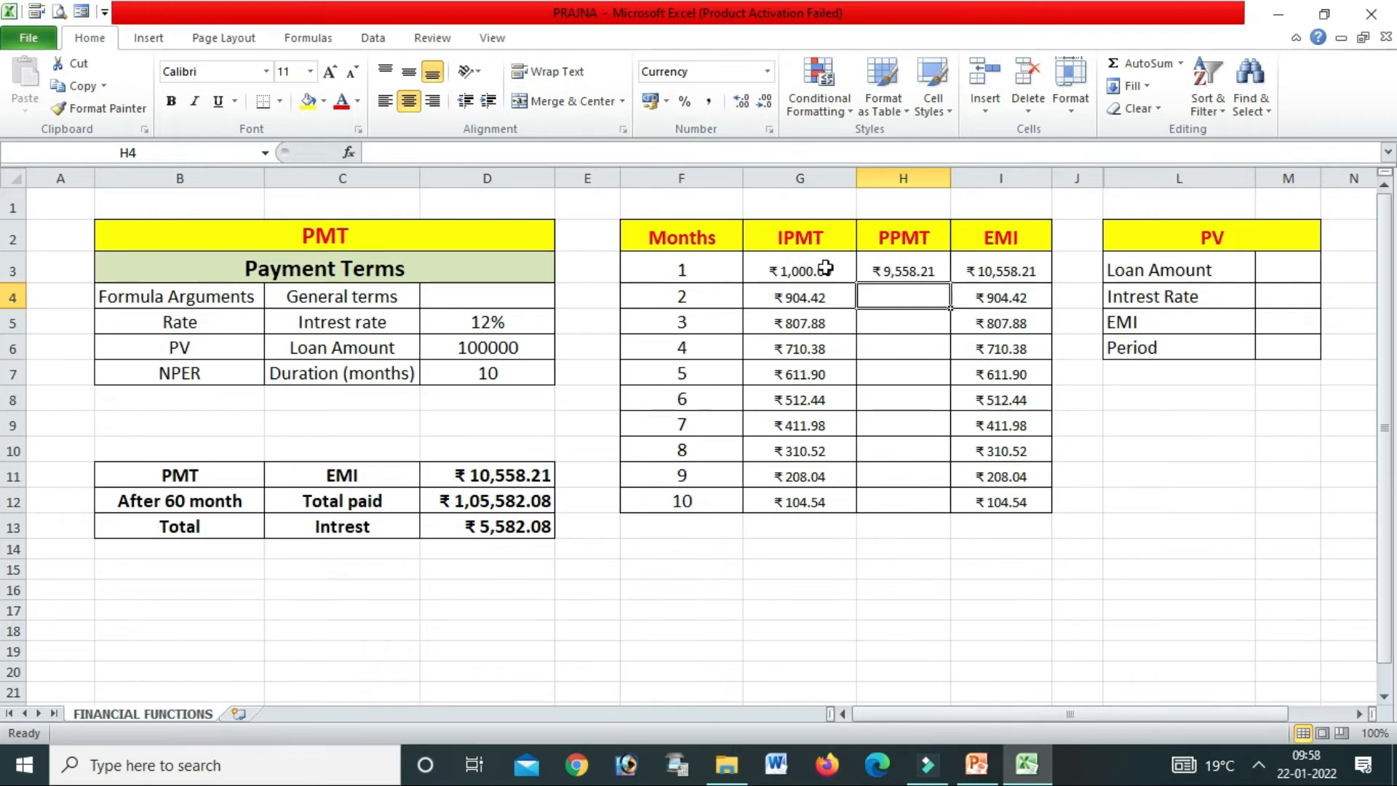
# Add the first month's PPMT and IPMT amounts in F16 with =H3+G3 as a check against the EMI
pyautogui.click(633, 592)
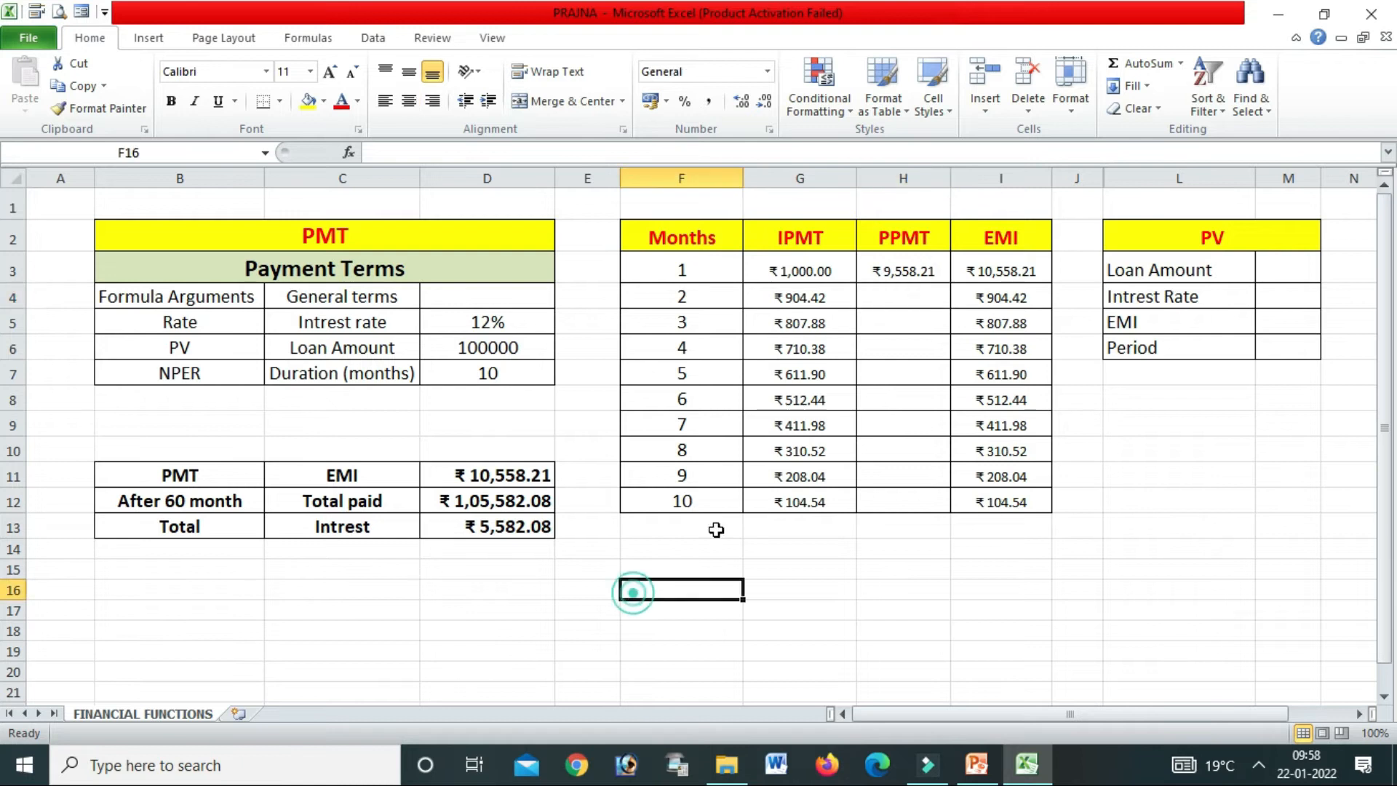
pyautogui.write('=')
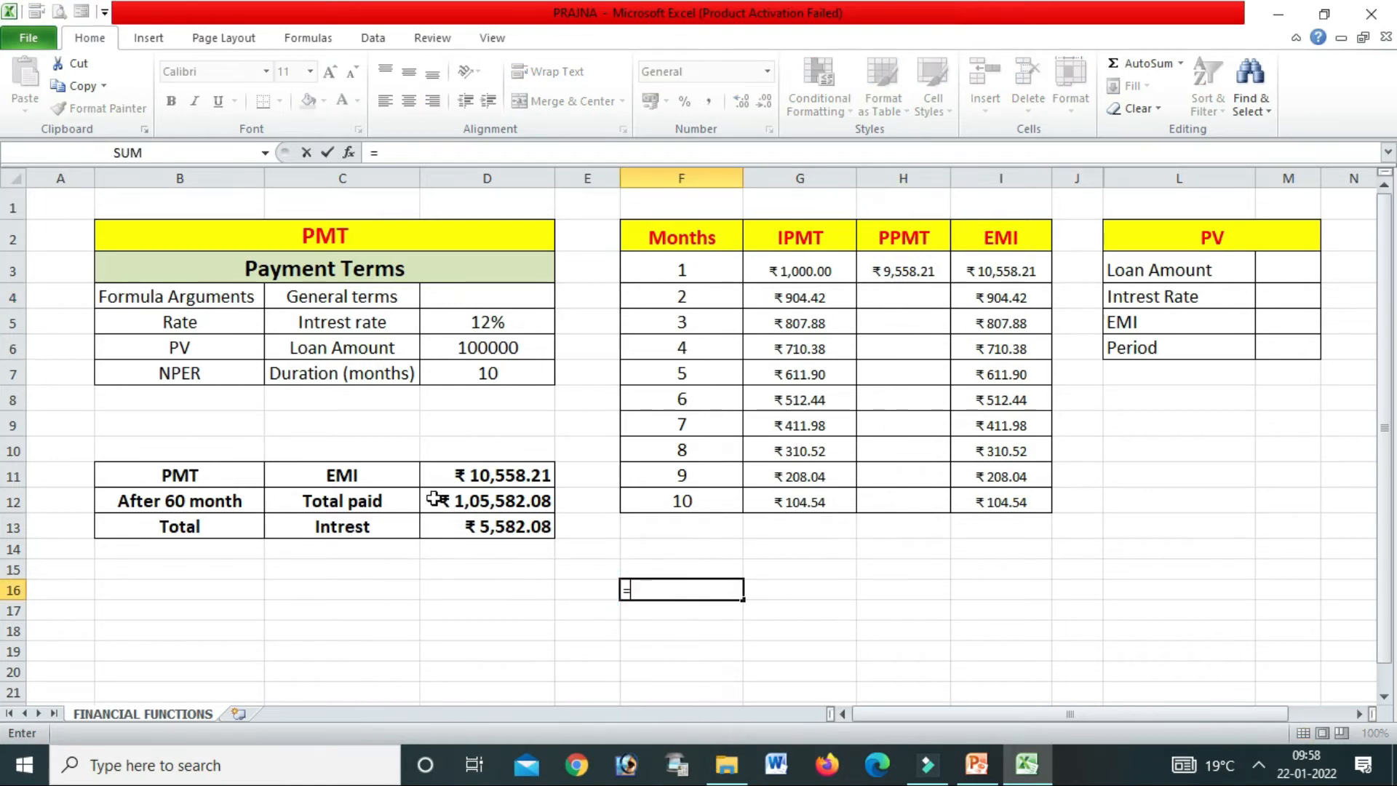
pyautogui.click(927, 267)
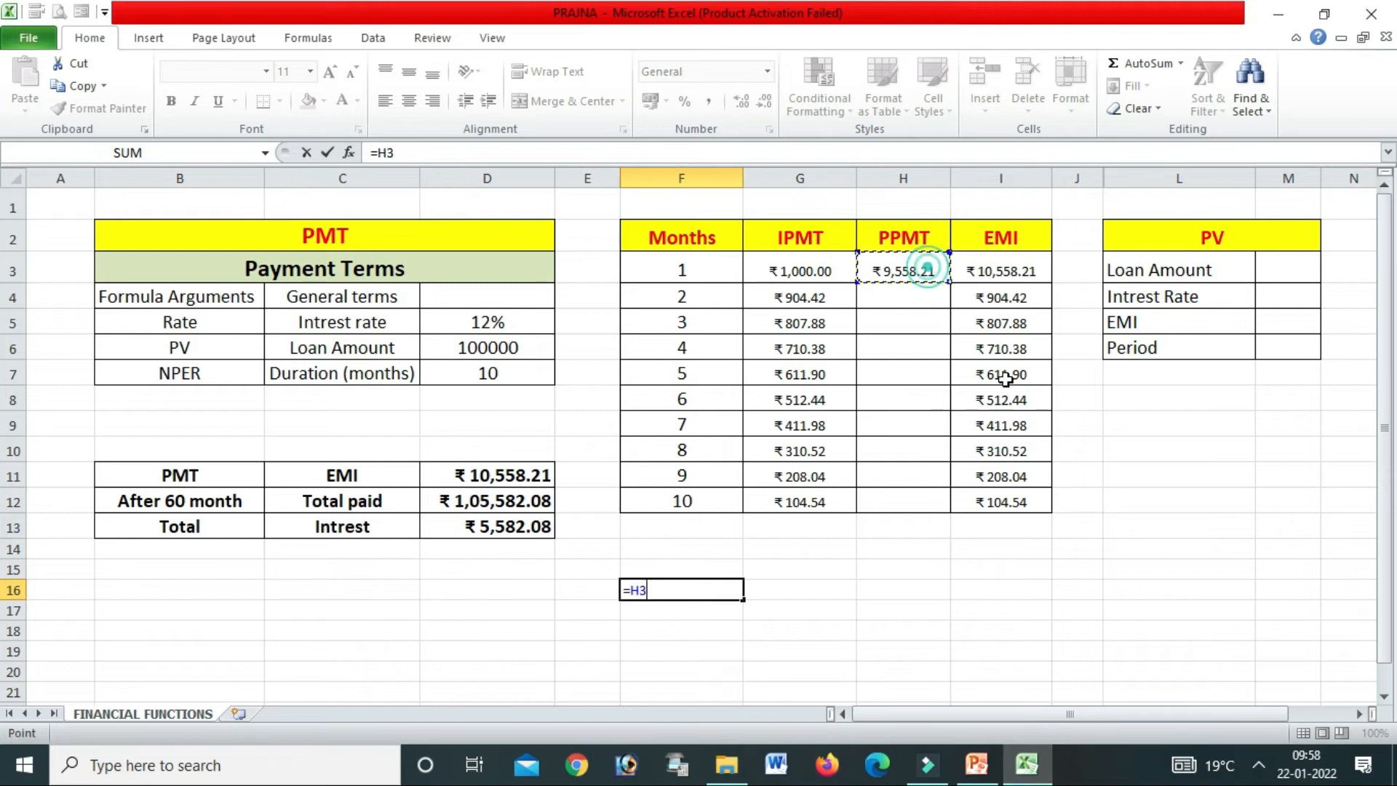
pyautogui.write('+')
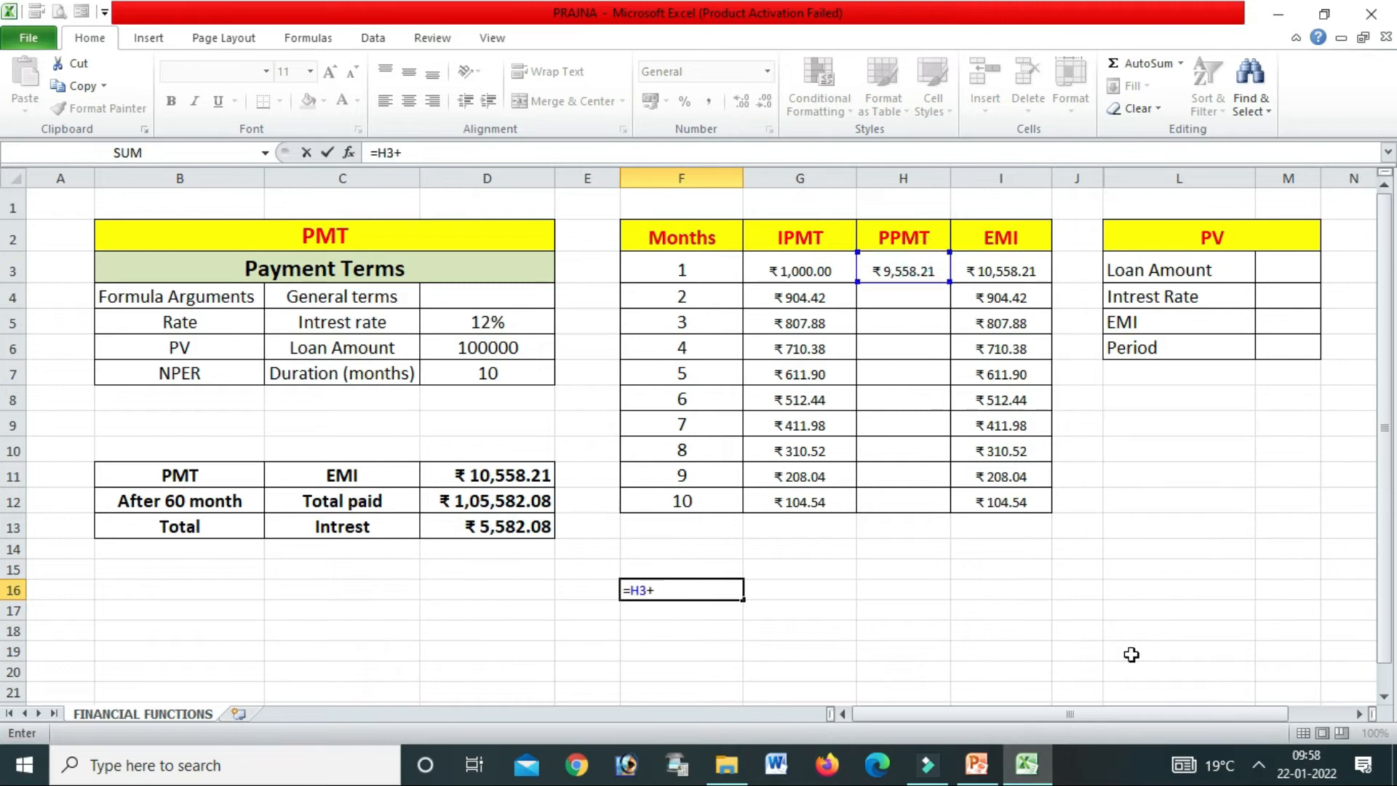
pyautogui.click(819, 268)
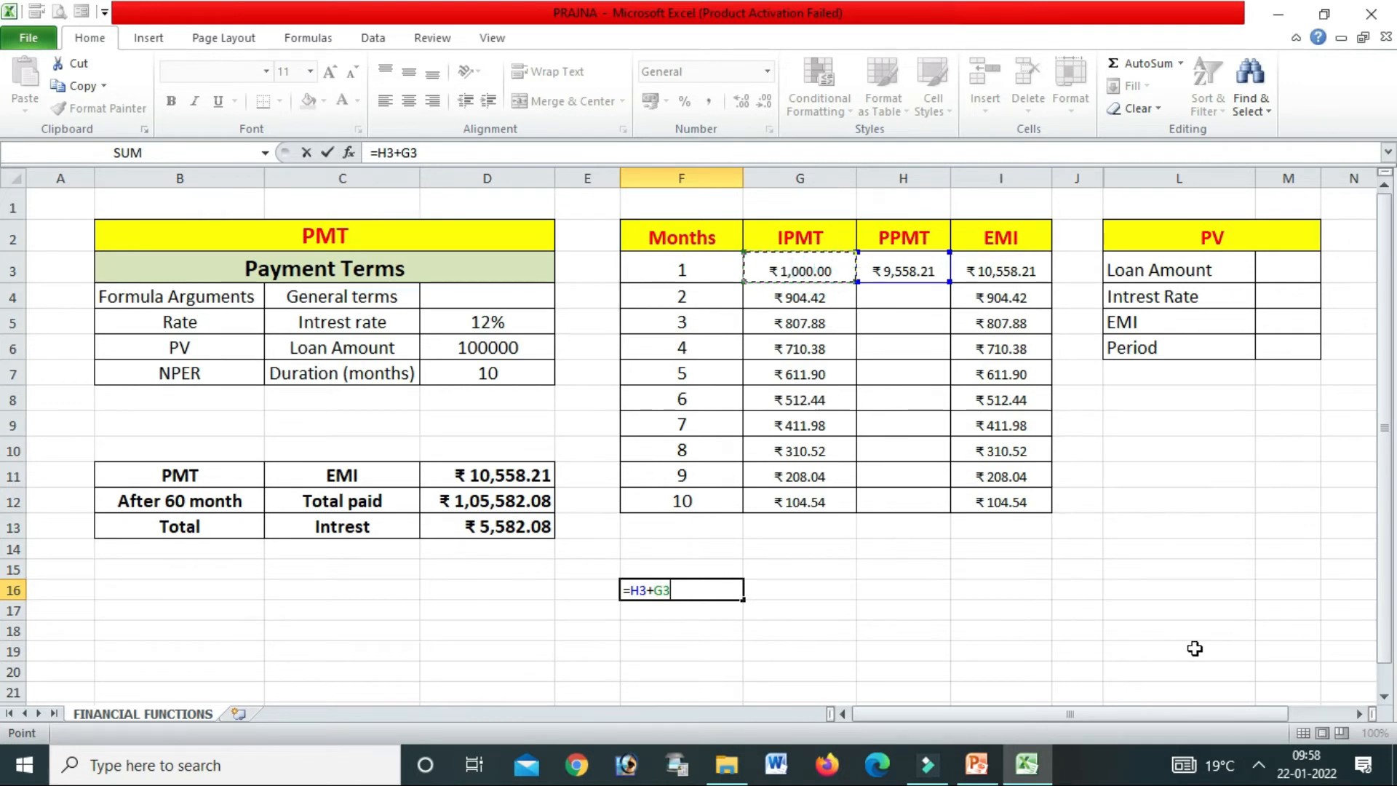
pyautogui.press('Return')
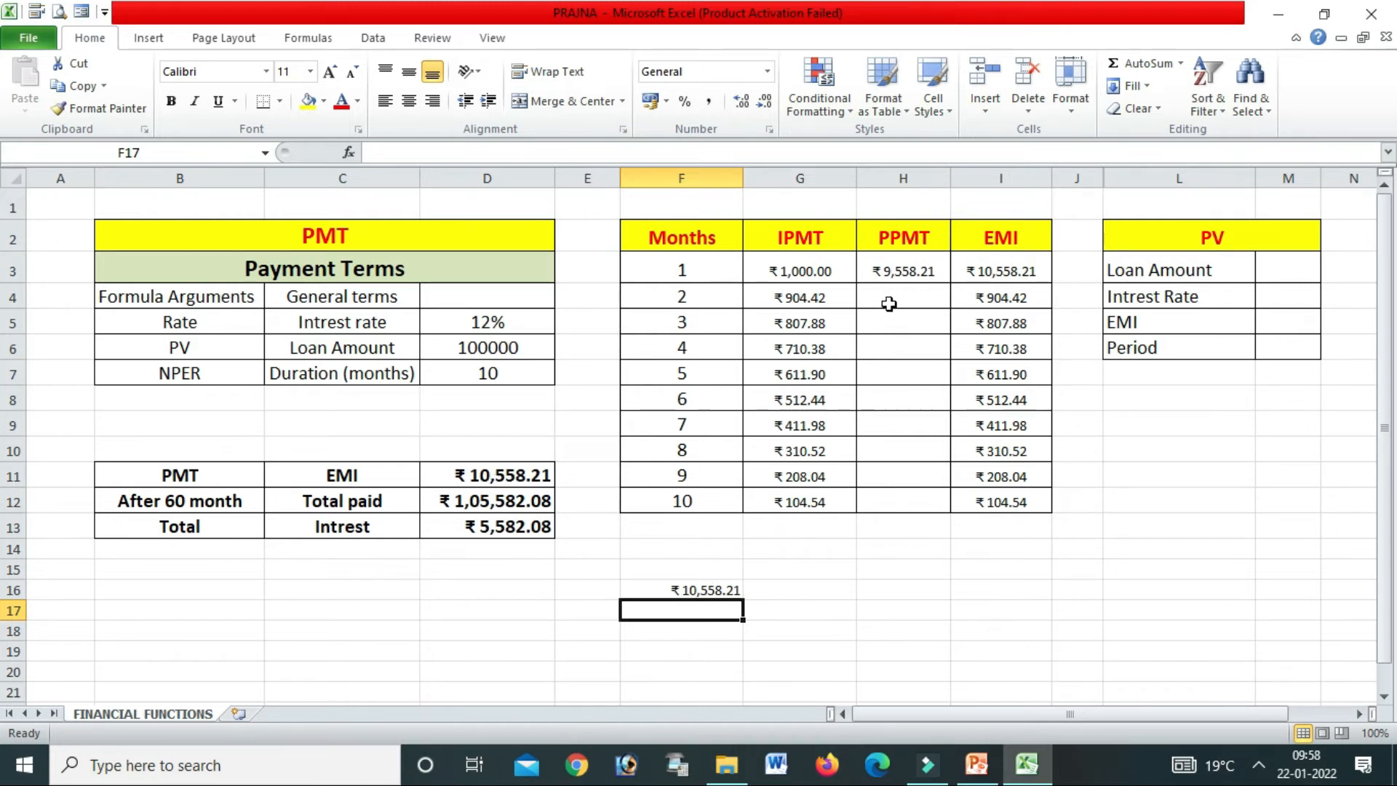
# Fill the PPMT formula from H3 down through H12 for all 10 months
pyautogui.click(895, 271)
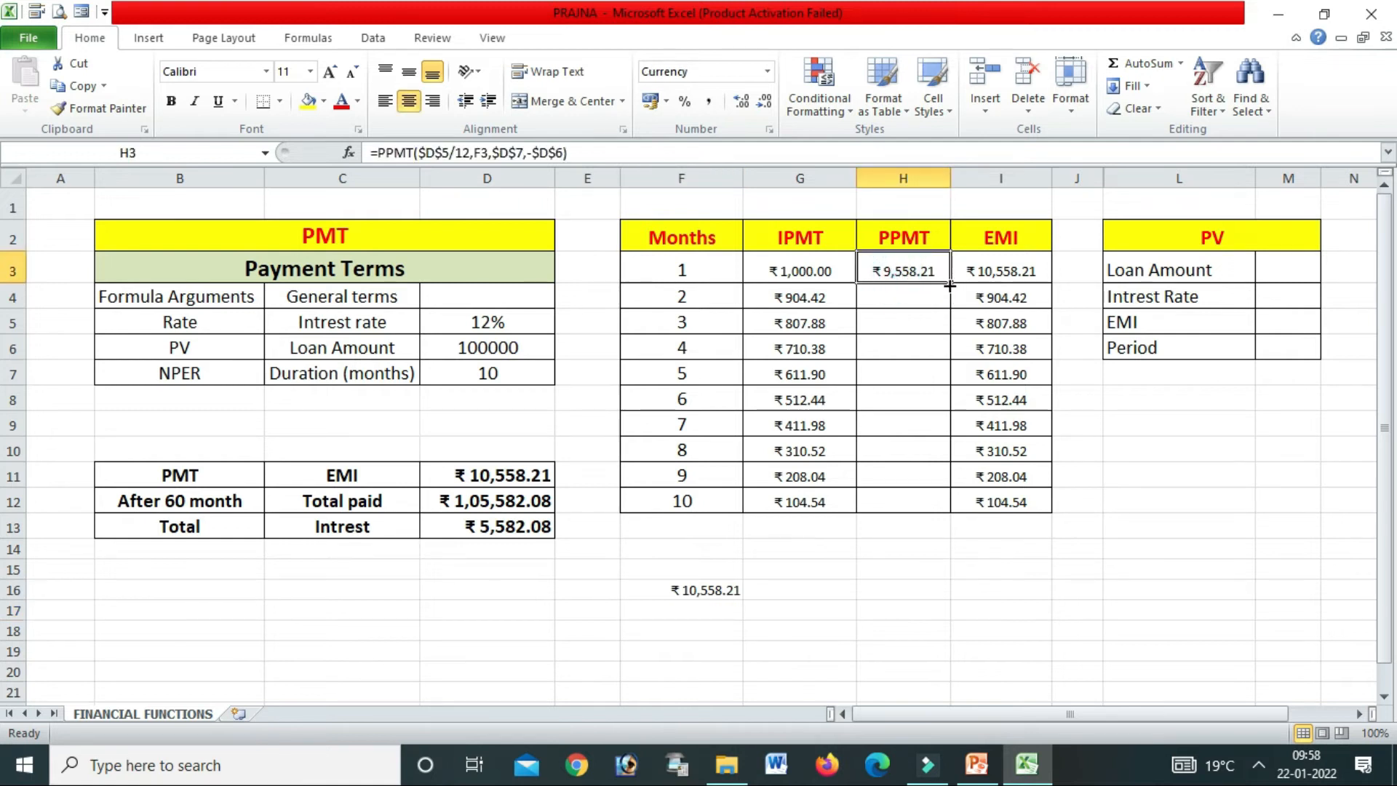
pyautogui.moveTo(950, 285); pyautogui.dragTo(950, 520)
pyautogui.click(975, 589)
pyautogui.click(909, 528)
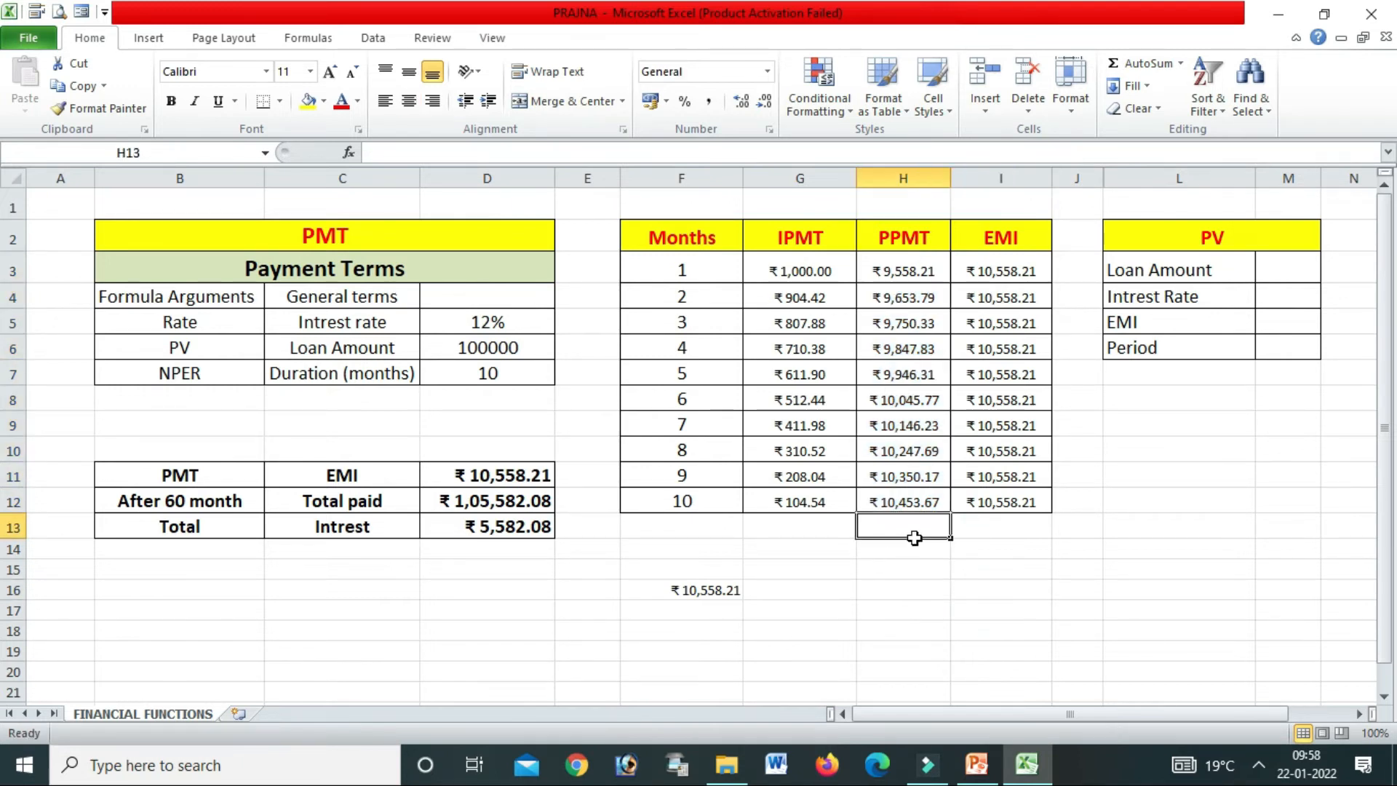
pyautogui.click(1092, 665)
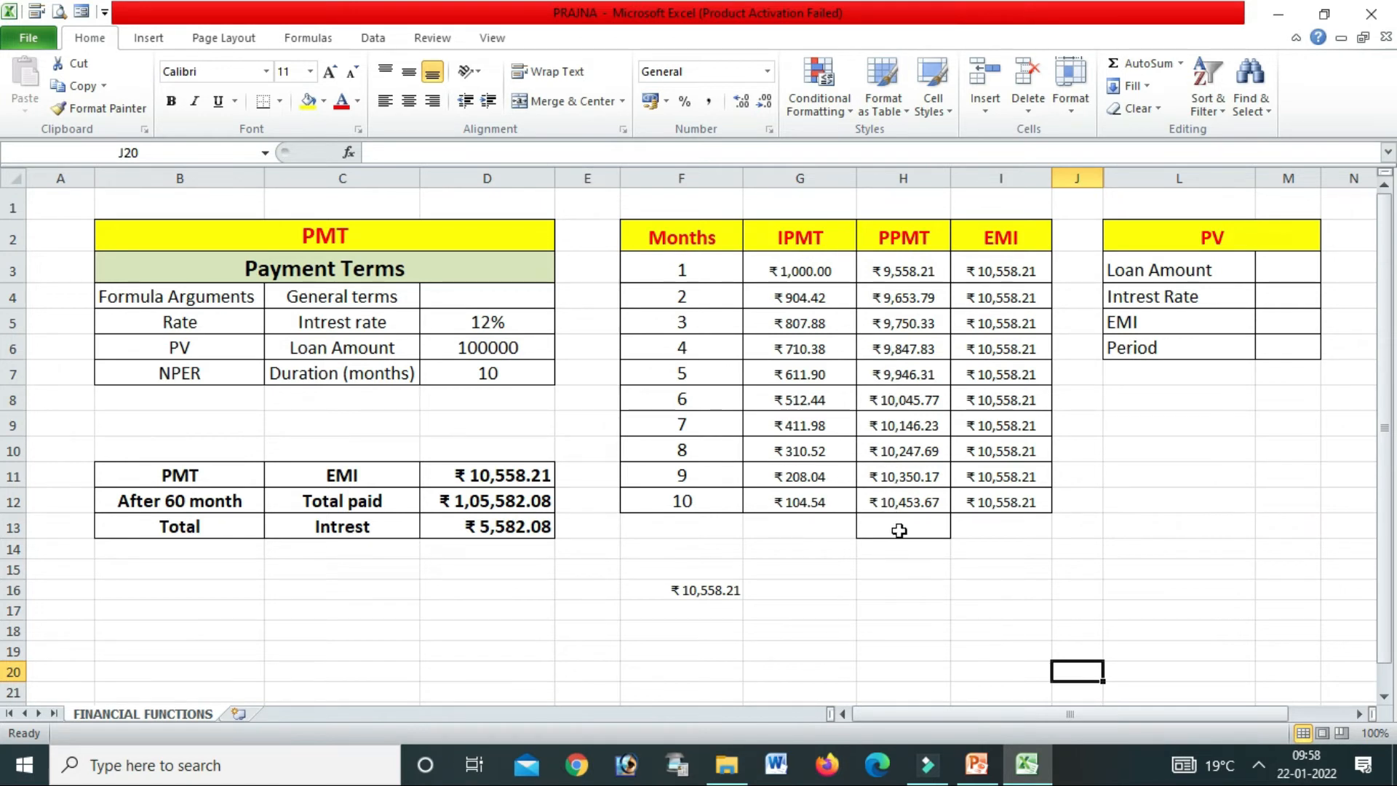
# Total the IPMT column G3:G12 in G13 with AutoSum
pyautogui.click(814, 270)
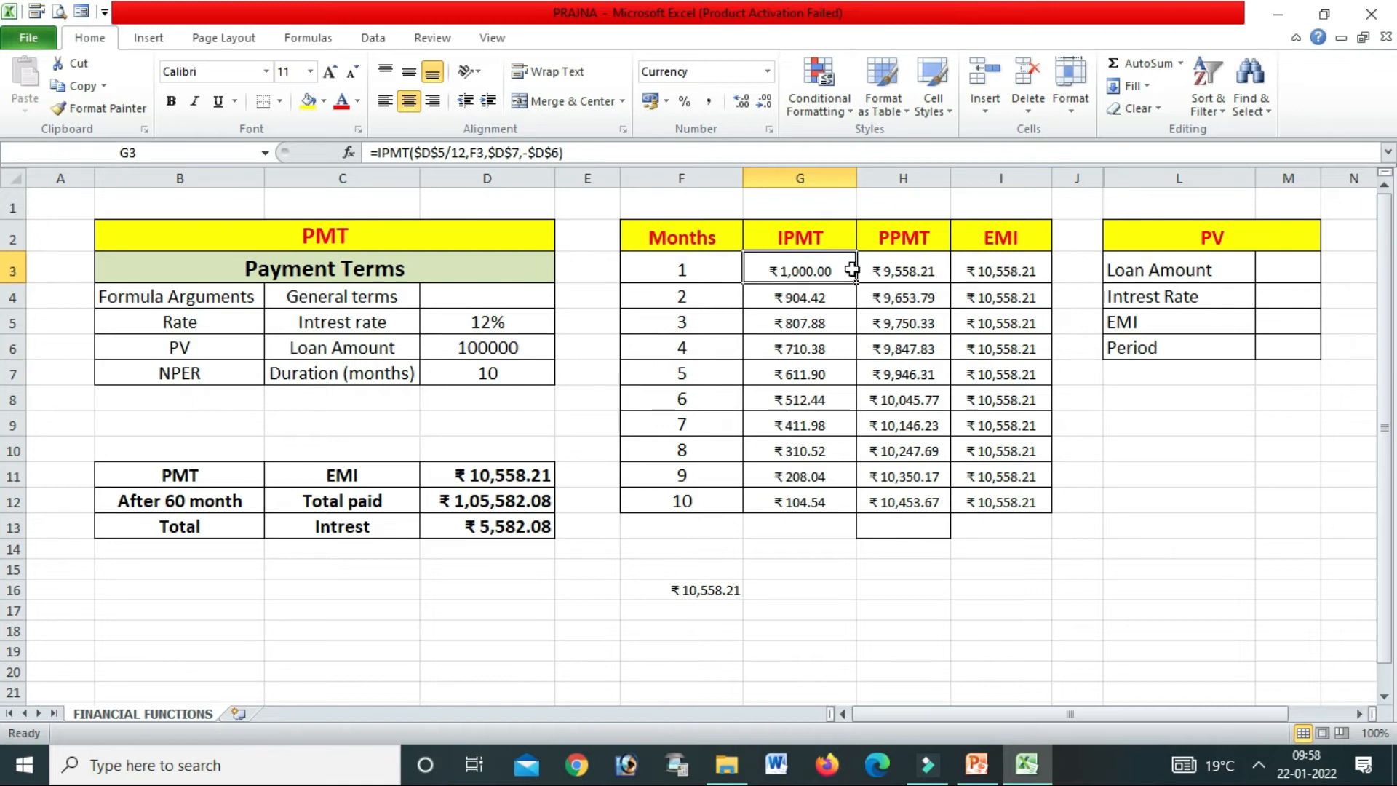
pyautogui.moveTo(846, 266); pyautogui.dragTo(841, 502)
pyautogui.click(1157, 64)
pyautogui.click(884, 586)
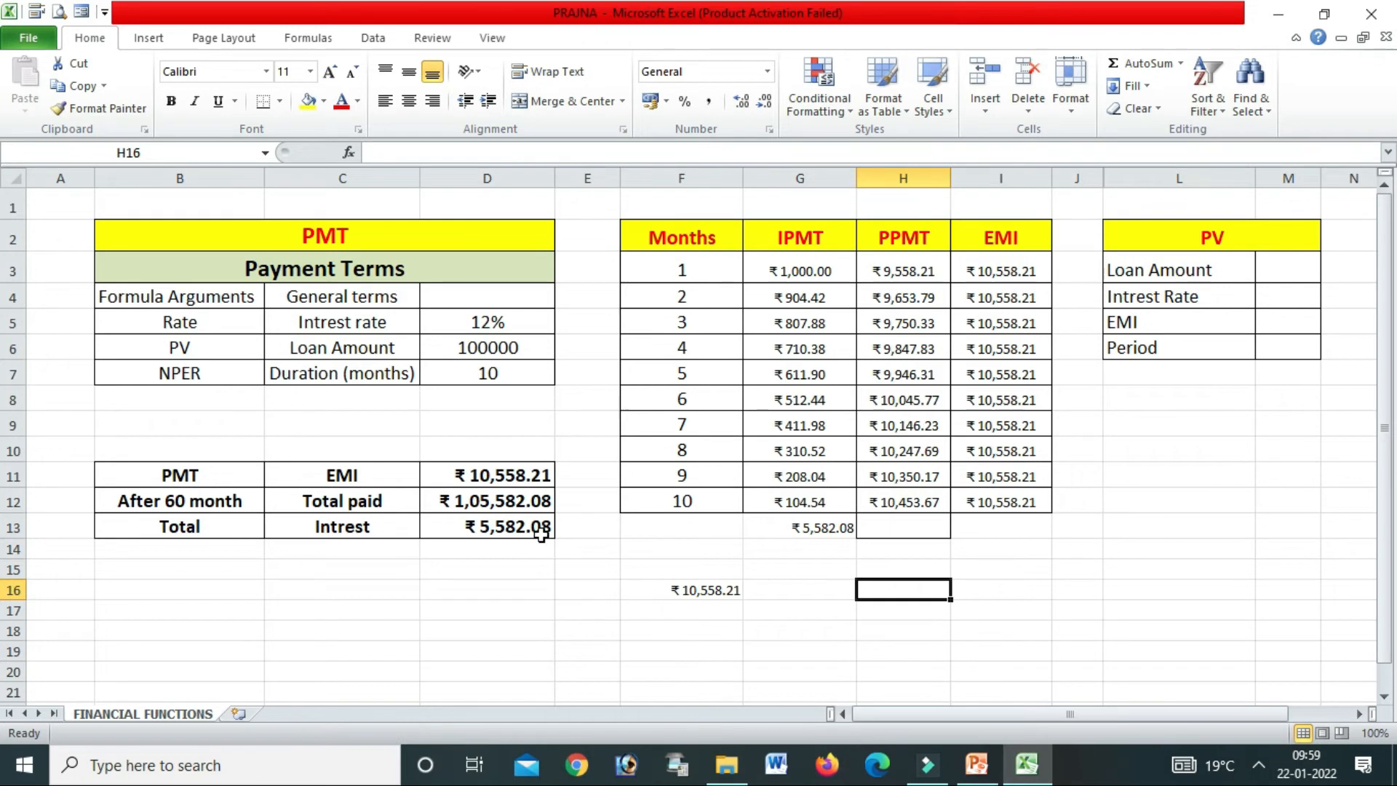
# Total the PPMT column H3:H12 in H13 with AutoSum
pyautogui.moveTo(918, 266); pyautogui.dragTo(927, 495)
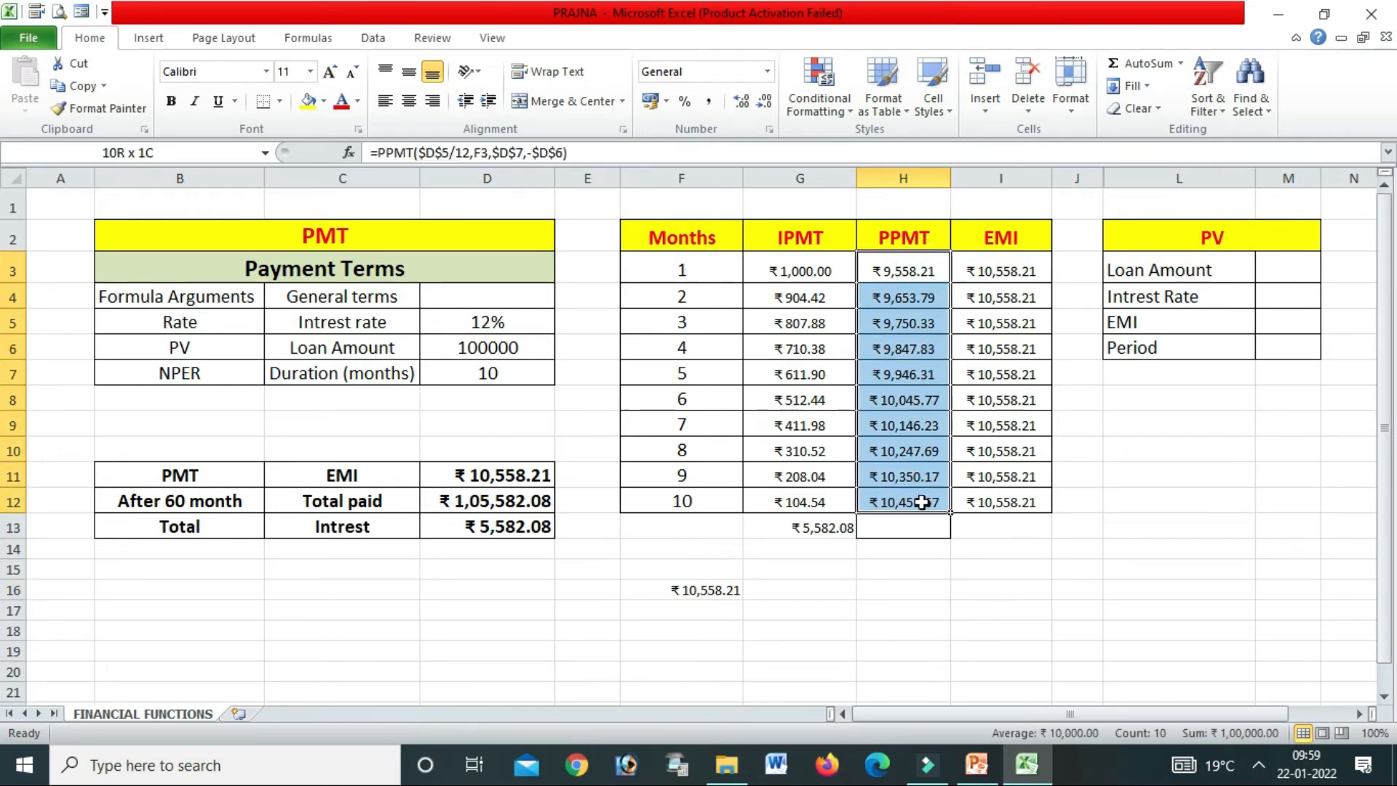
pyautogui.click(1148, 63)
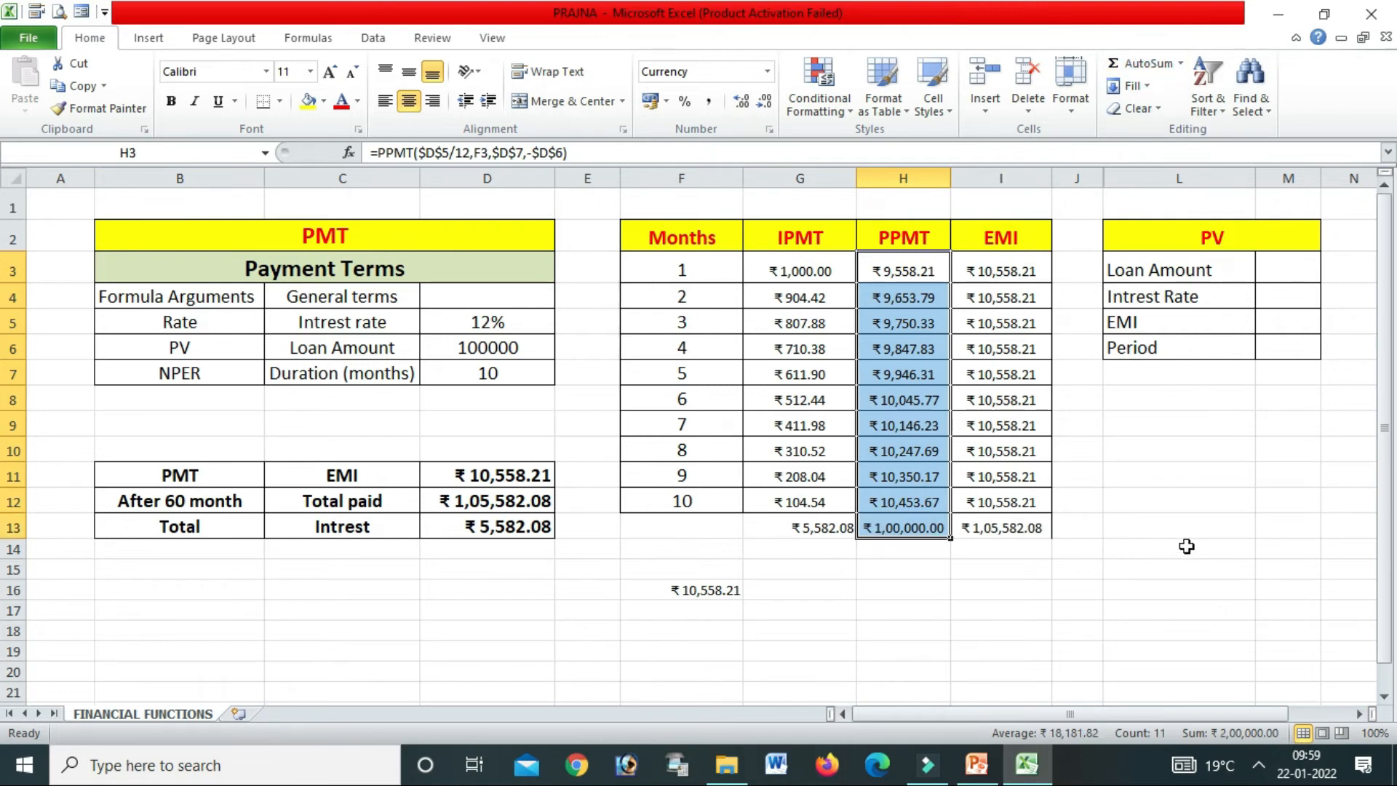
pyautogui.click(1149, 630)
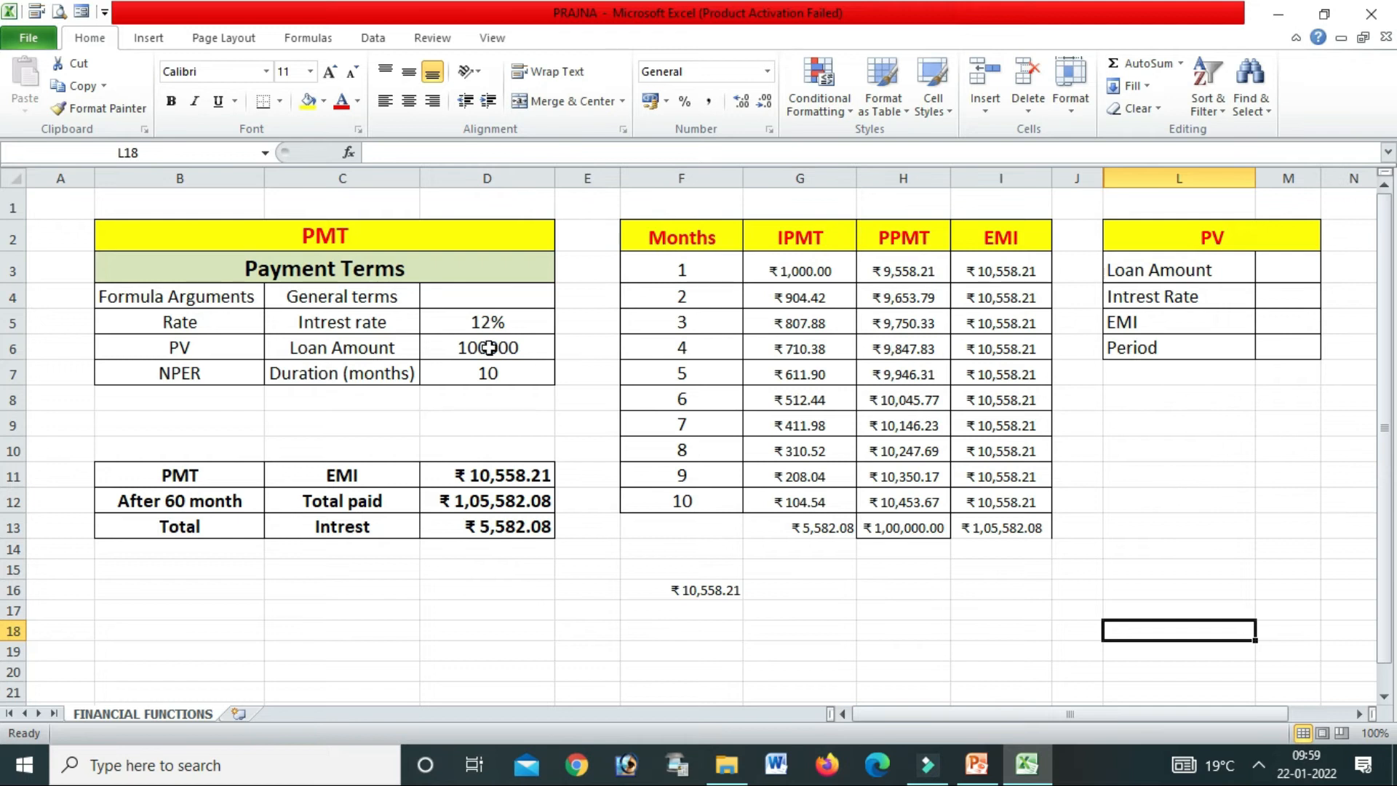
pyautogui.click(981, 568)
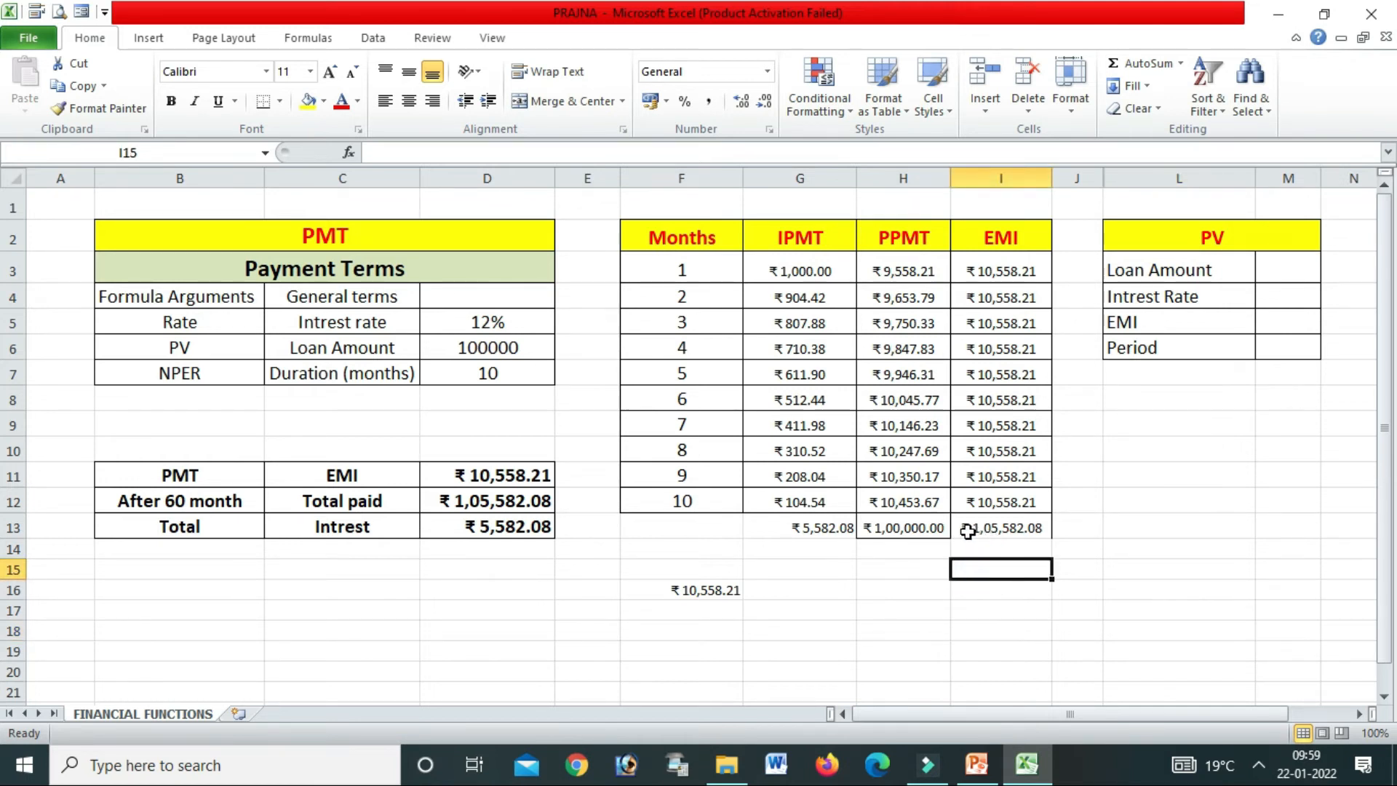
# Check the summed IPMT interest for the first five months and for the first three months
pyautogui.click(1004, 547)
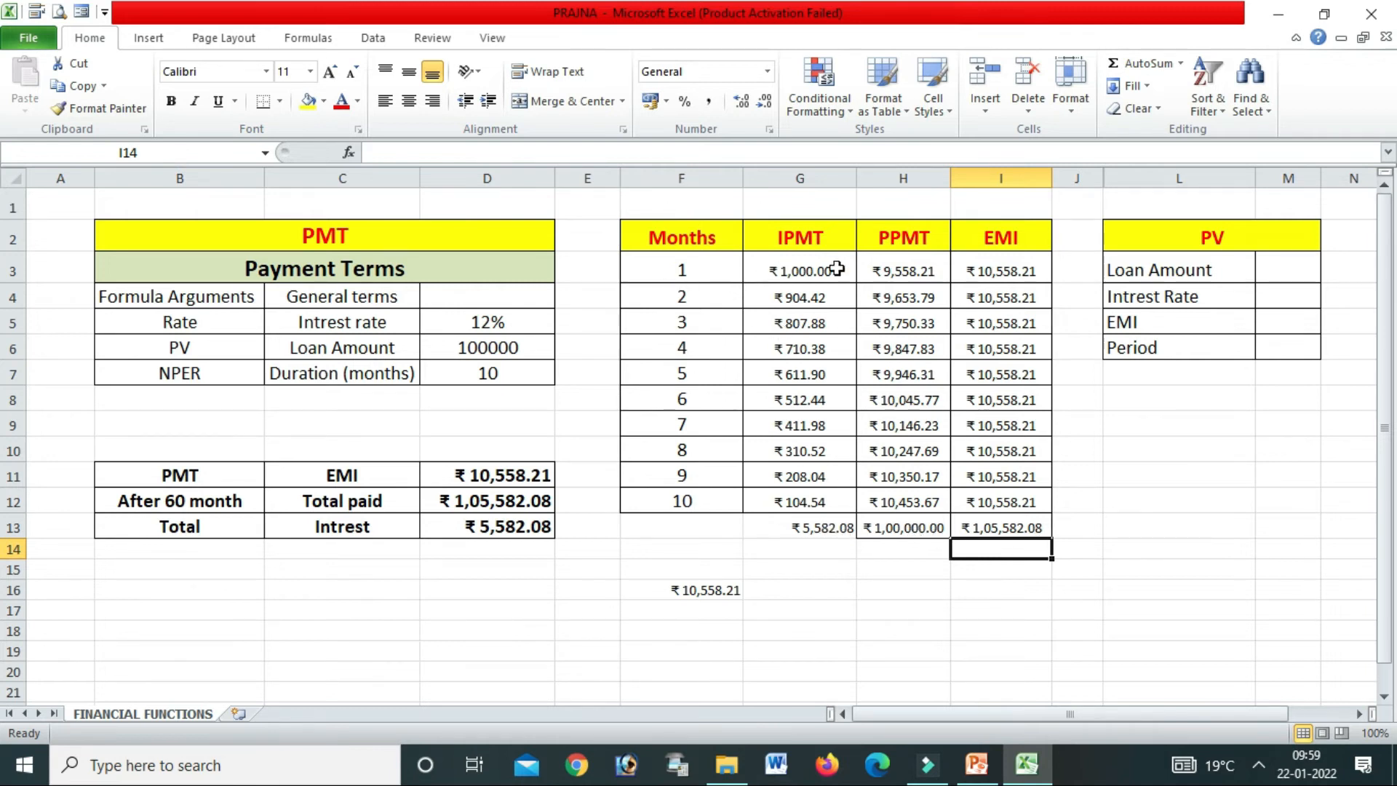
pyautogui.moveTo(812, 274); pyautogui.dragTo(800, 367)
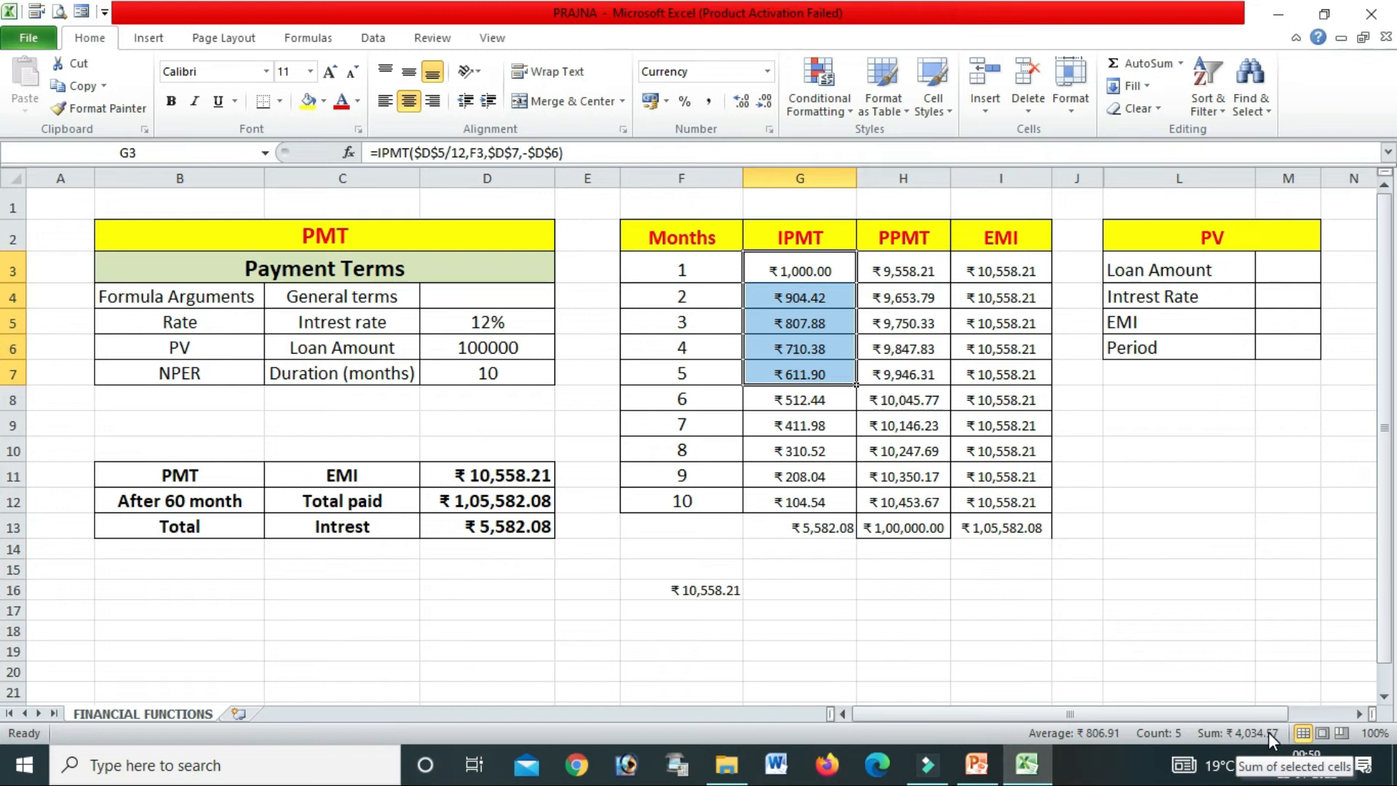
pyautogui.click(1167, 469)
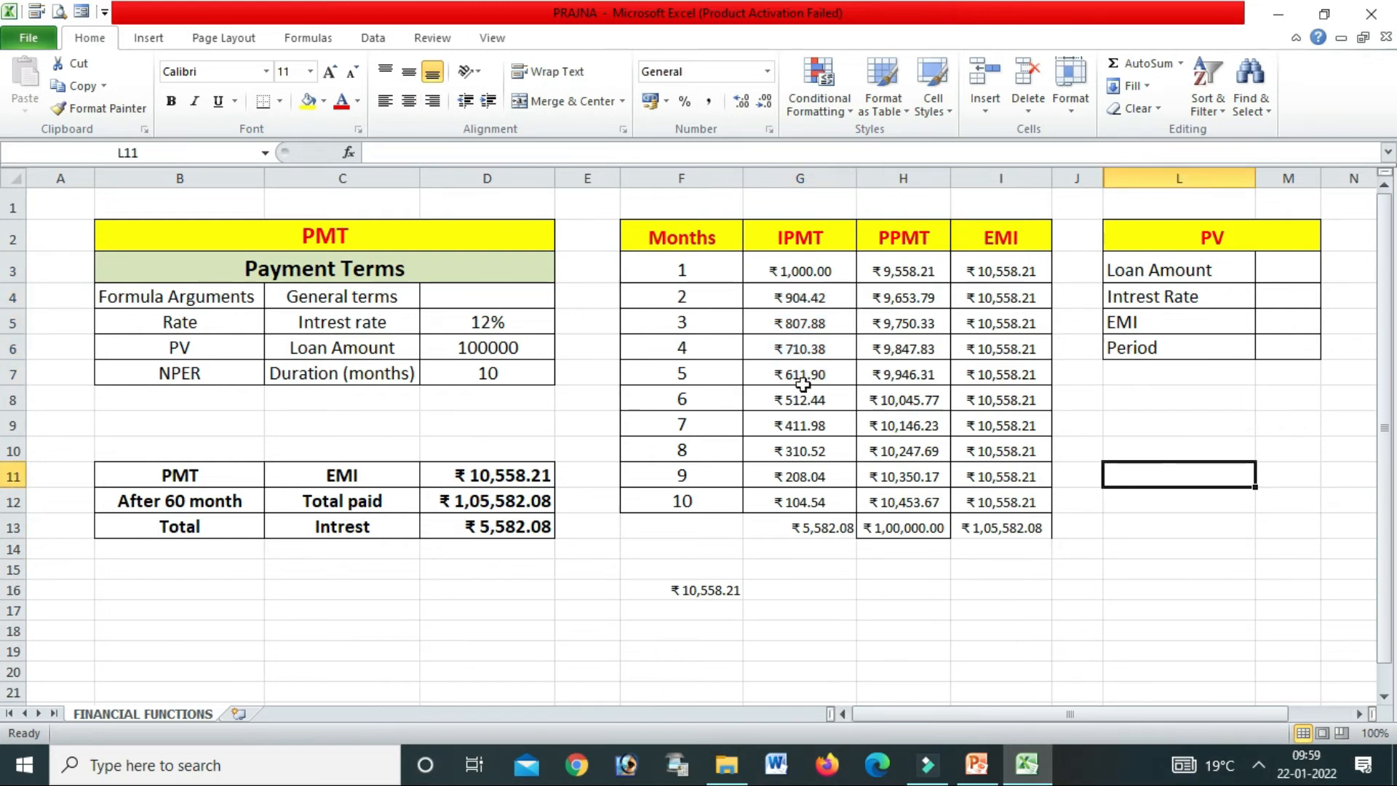
pyautogui.moveTo(778, 273); pyautogui.dragTo(774, 325)
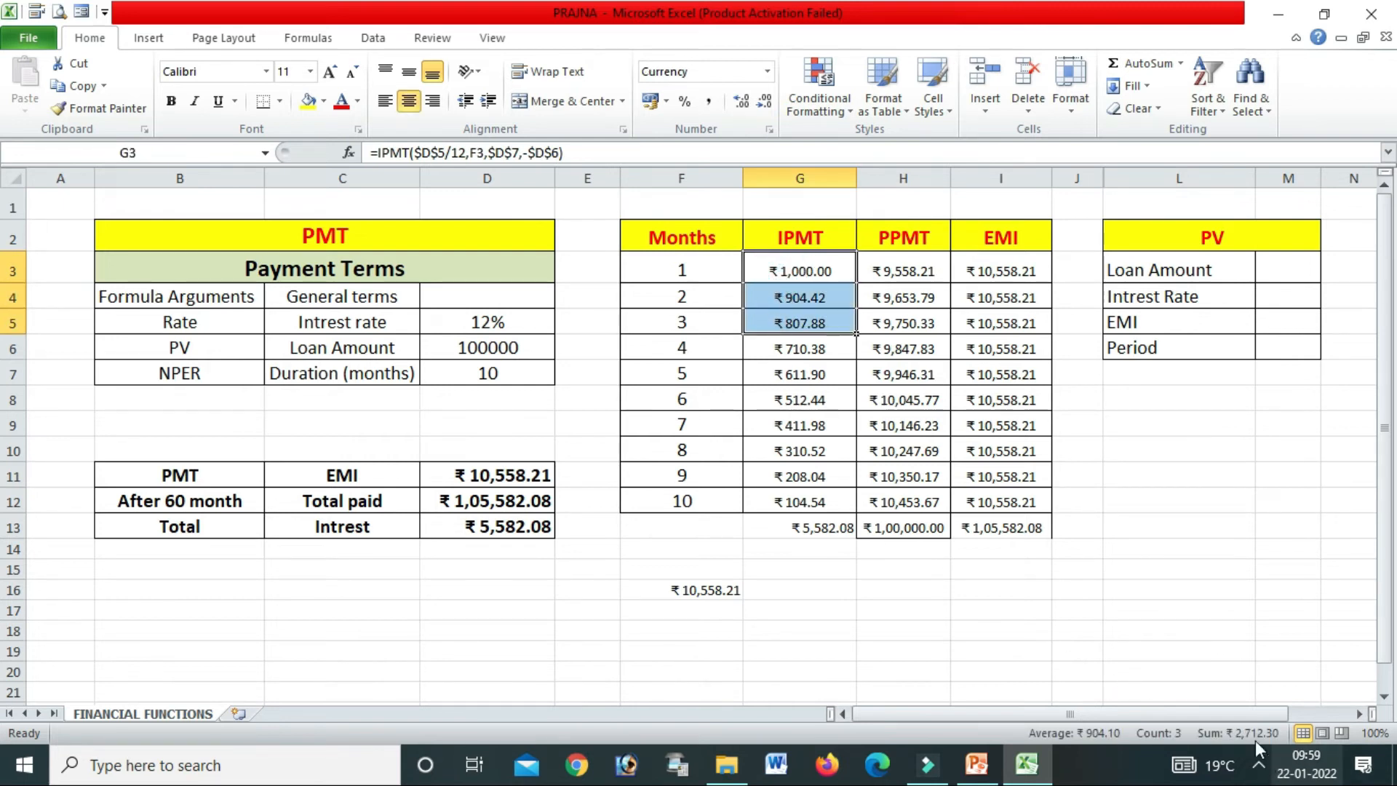
pyautogui.click(1107, 573)
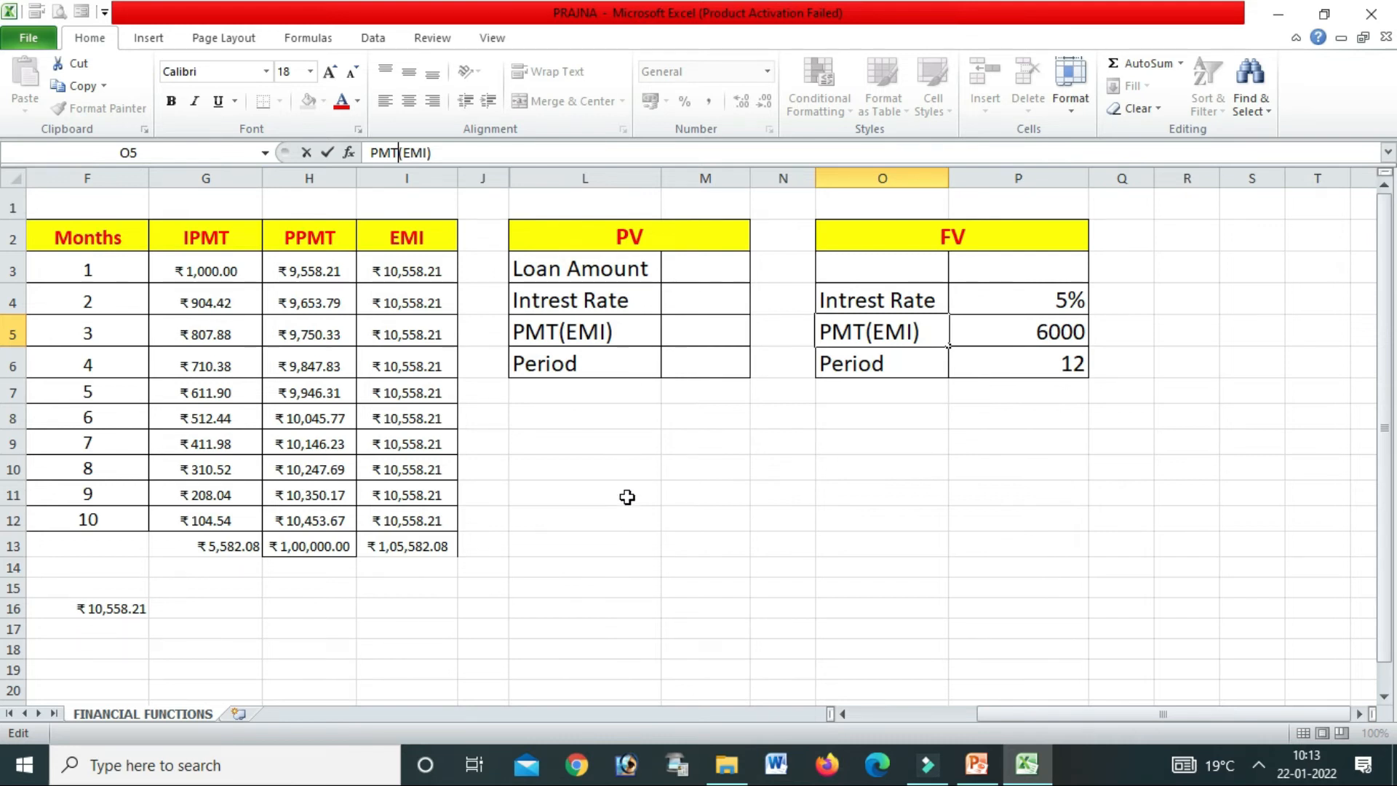
pyautogui.write('+')
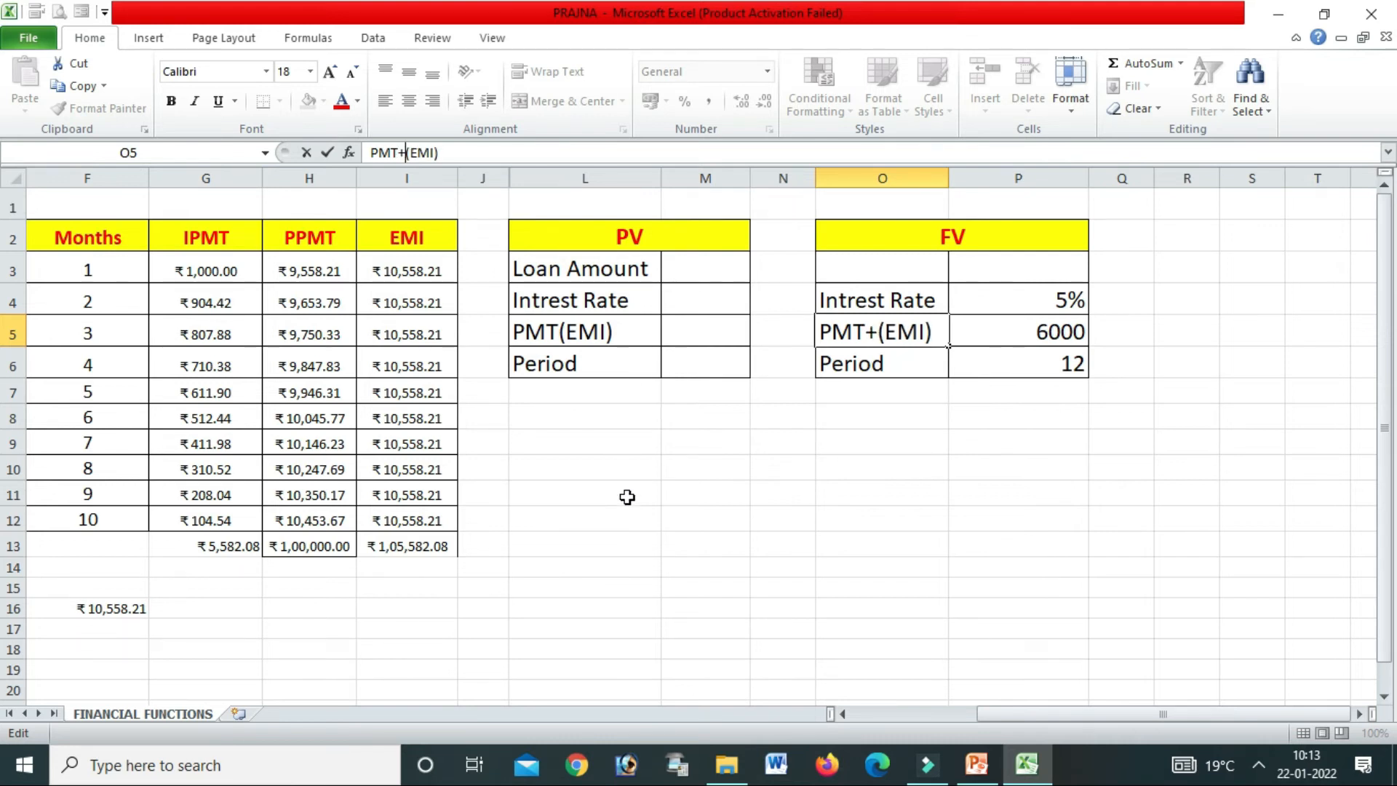
pyautogui.press('BackSpace')
pyautogui.click(587, 468)
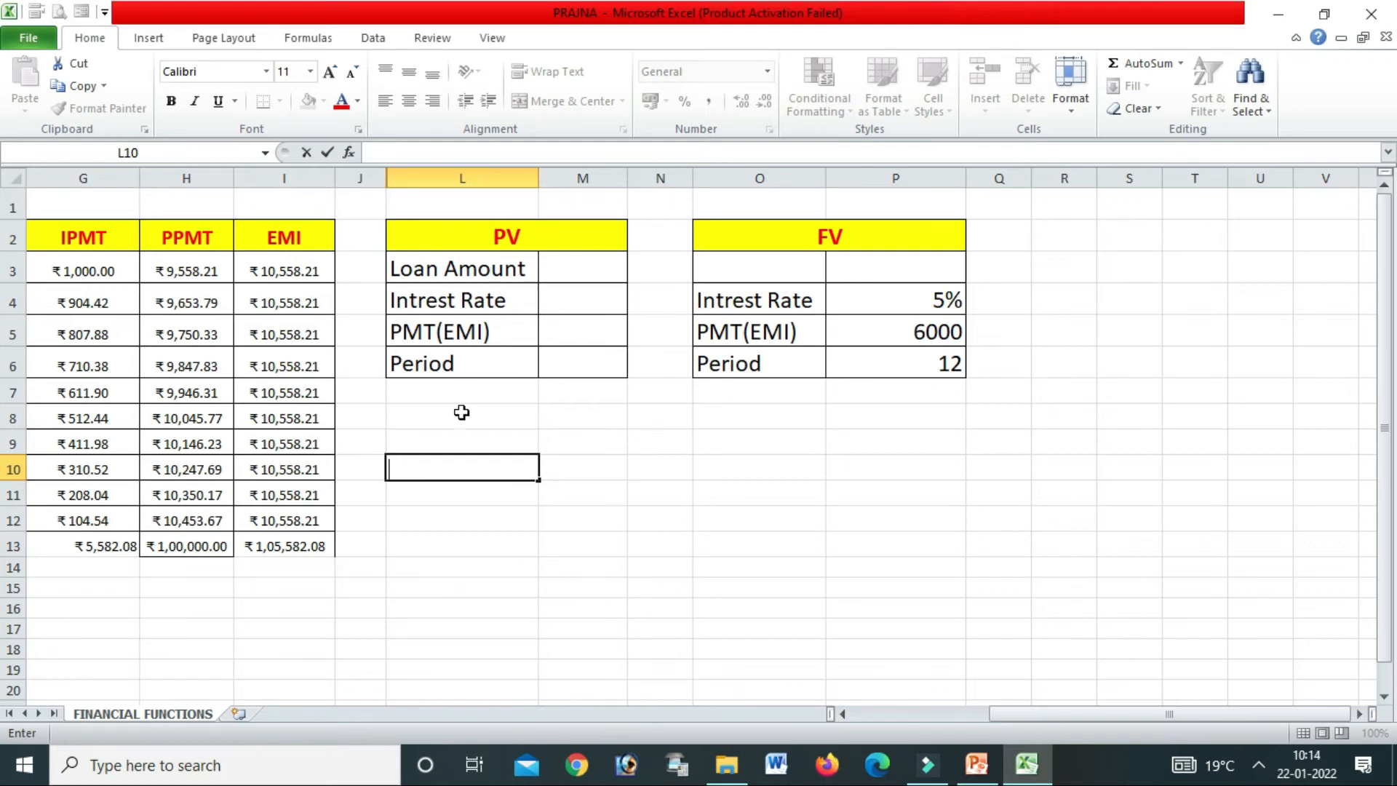
# Fill in the PV table with an interest rate of 10% in M4, PMT(EMI) 1200 in M5 and period 60 in M6
pyautogui.click(565, 364)
pyautogui.click(581, 293)
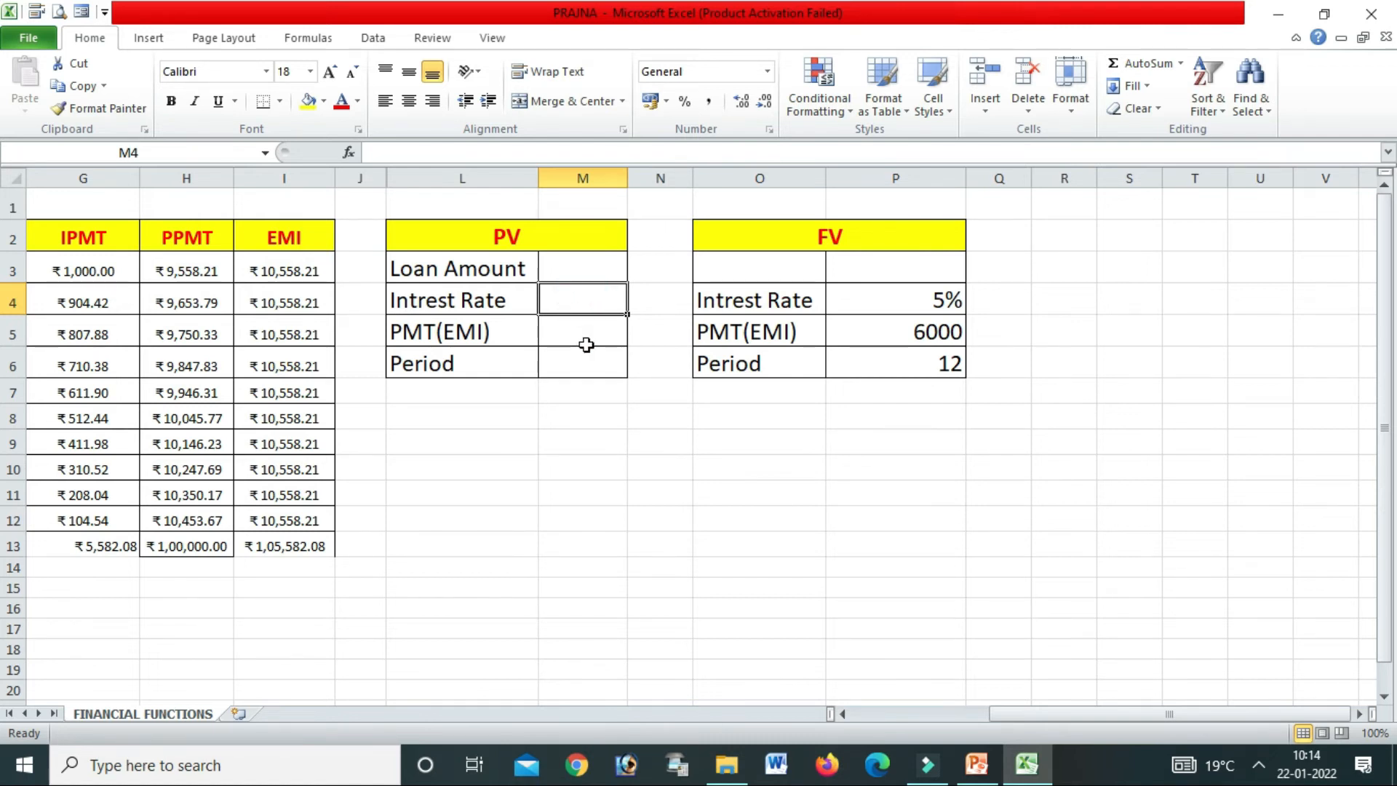
pyautogui.write('10')
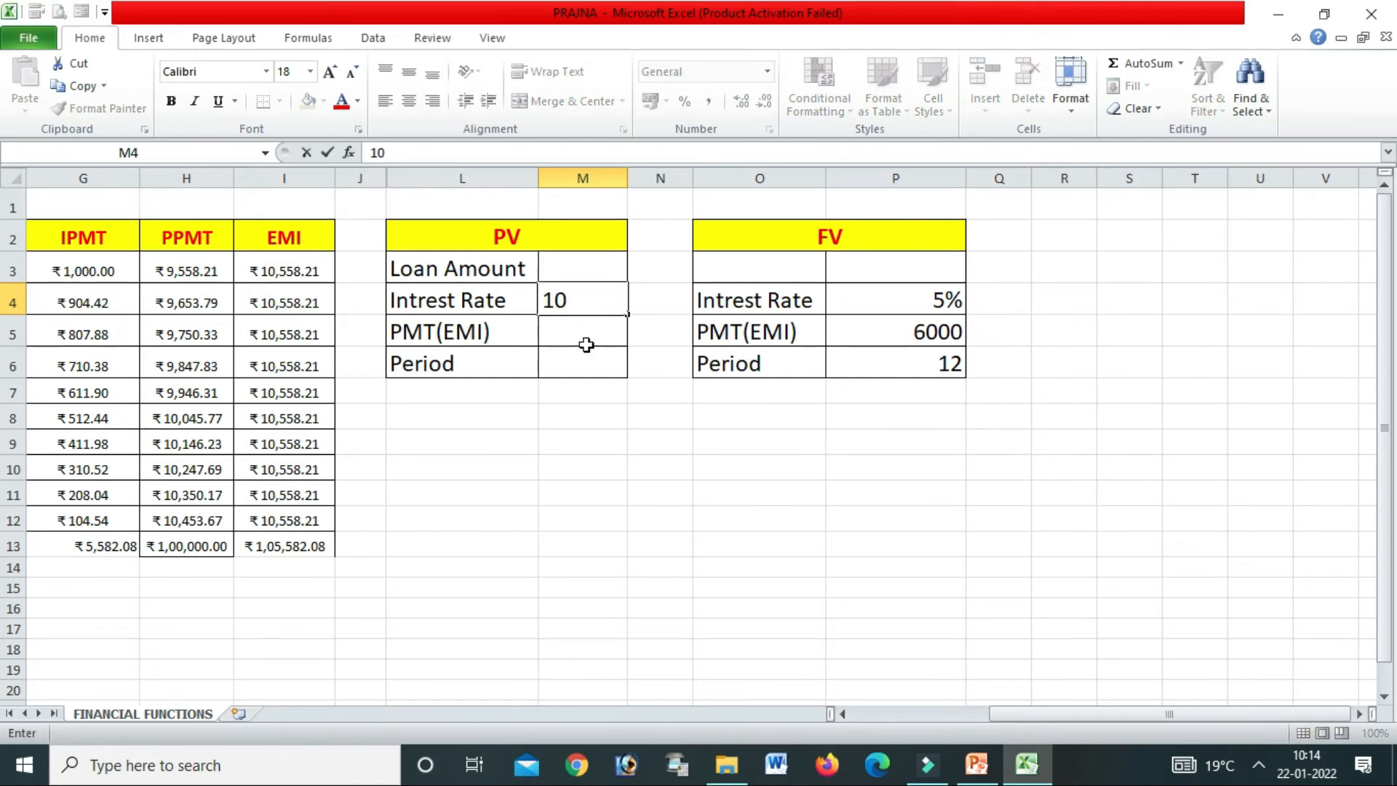
pyautogui.write('%')
pyautogui.click(587, 345)
pyautogui.write('12')
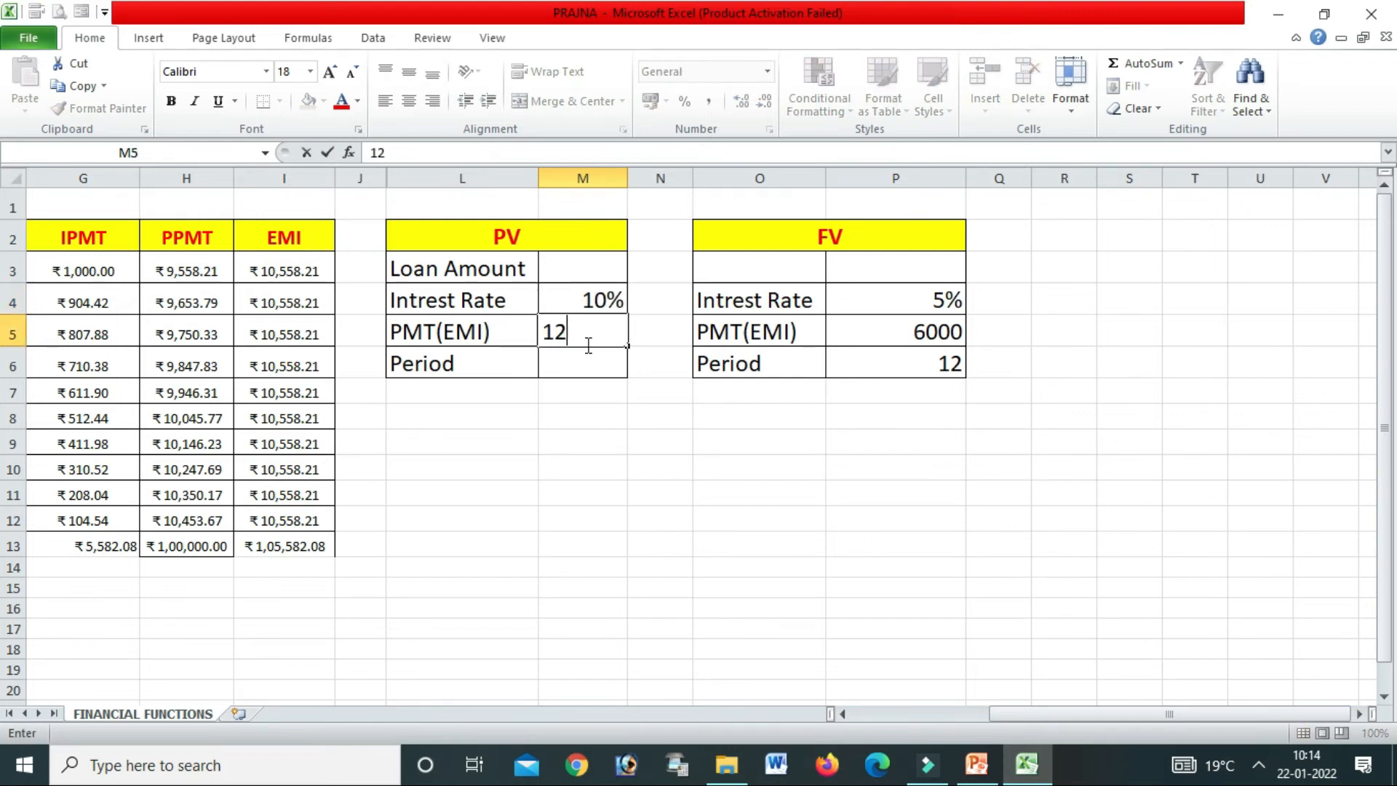
pyautogui.write('00')
pyautogui.click(575, 370)
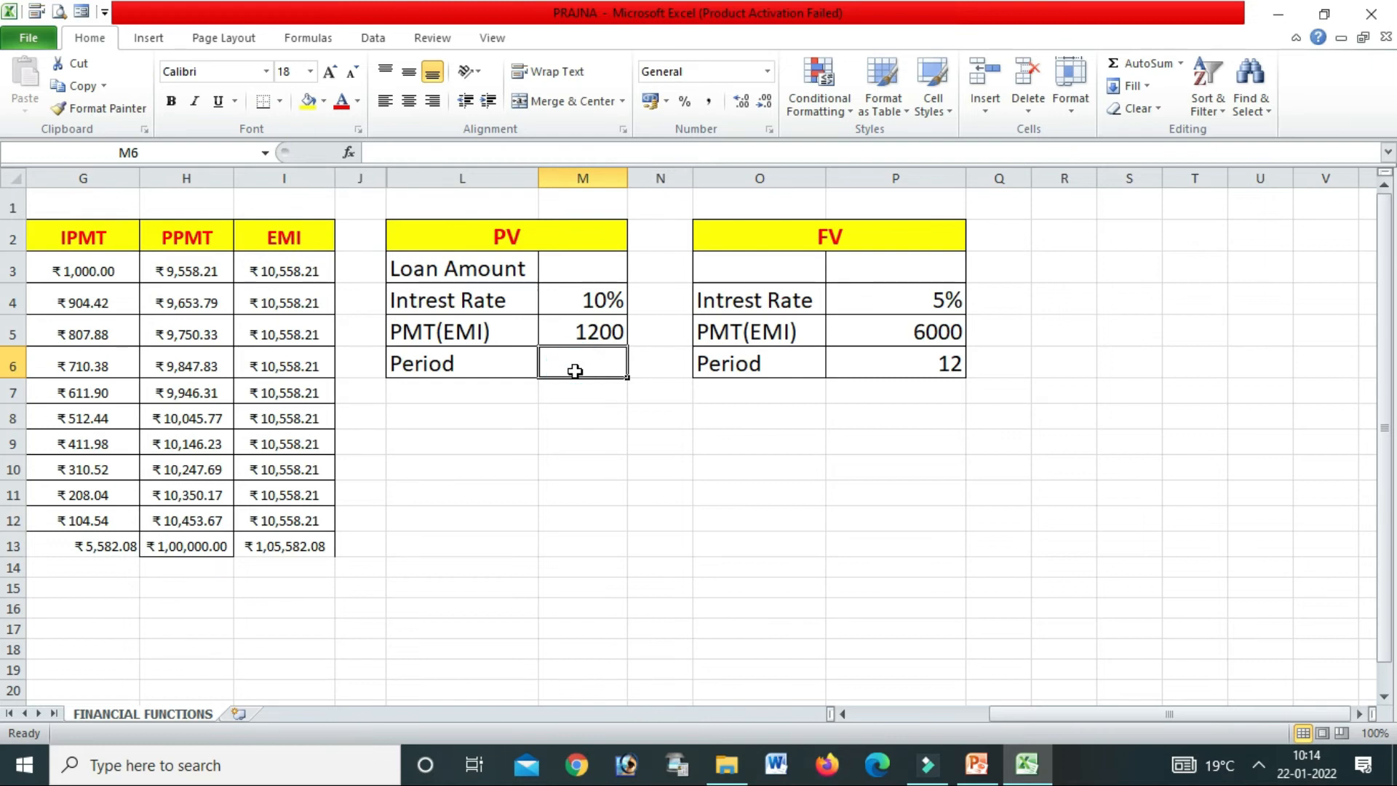
pyautogui.write('6')
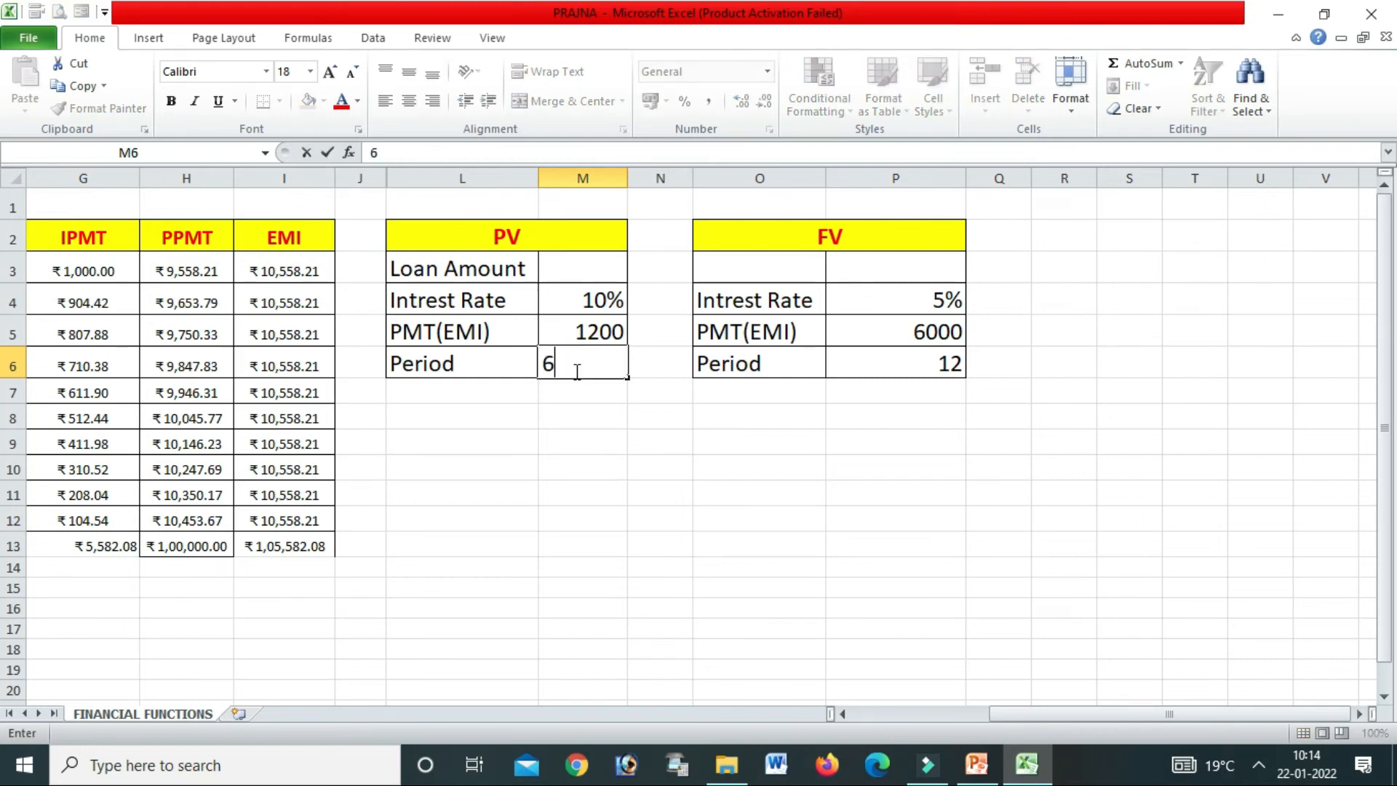
pyautogui.write('0')
pyautogui.click(583, 542)
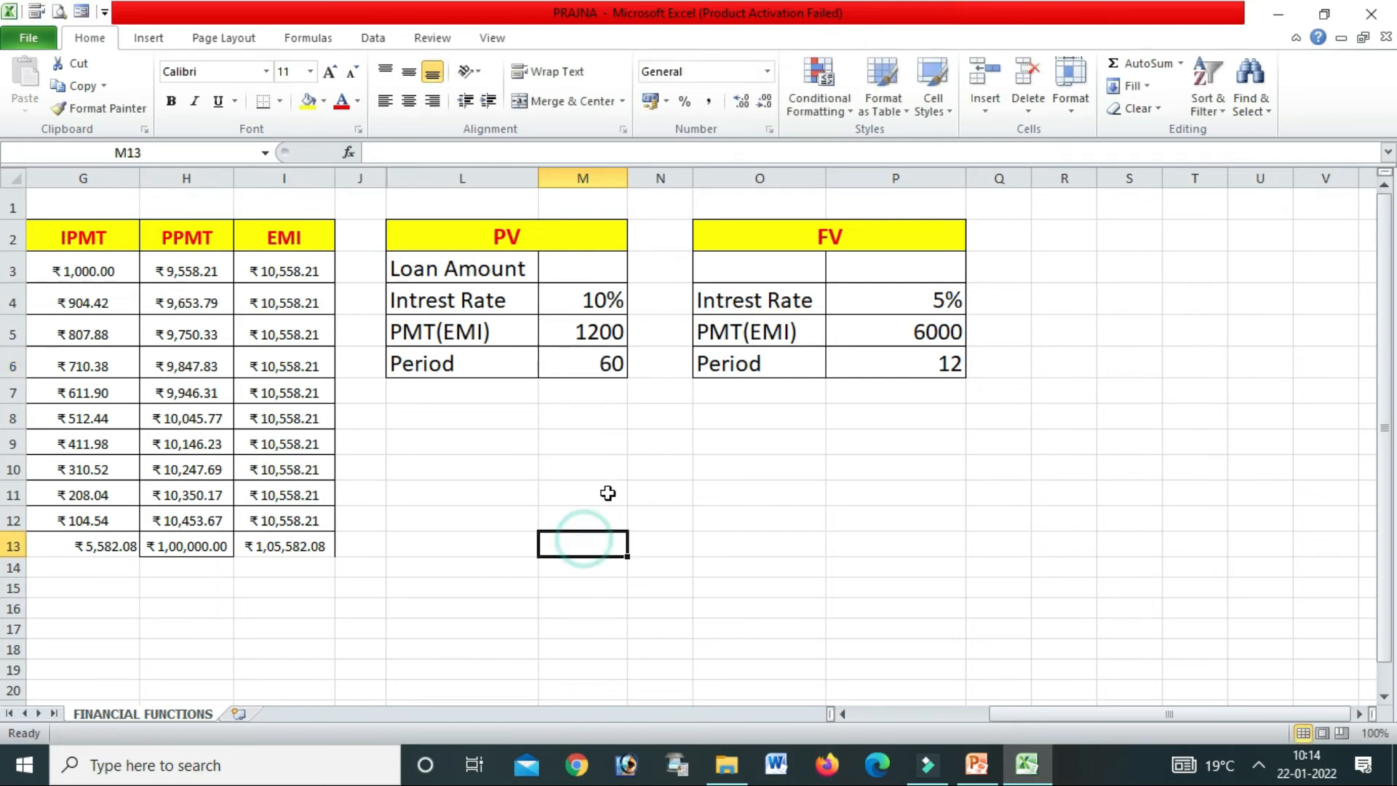
# Correct the PV table's PMT(EMI) amount in M5 to 12000
pyautogui.click(447, 413)
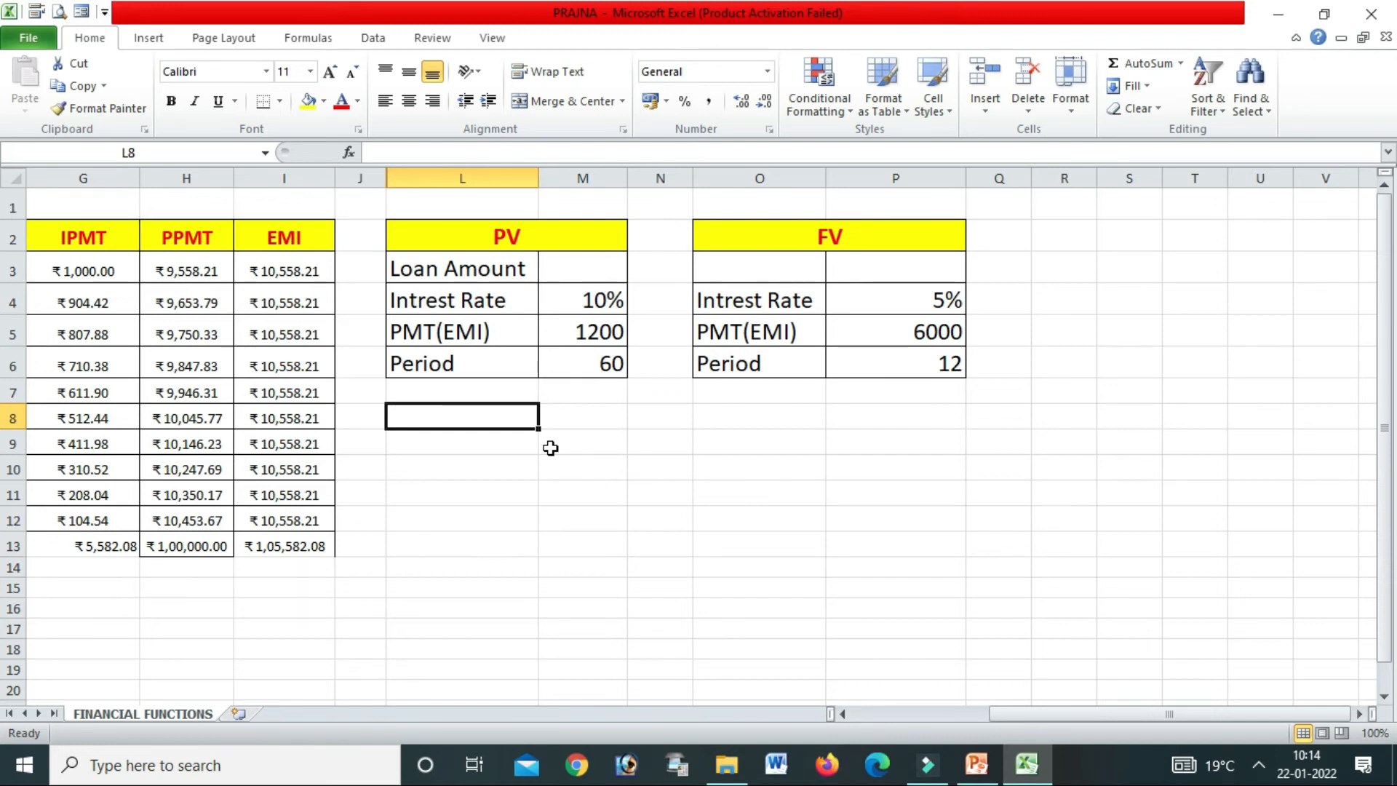
pyautogui.click(591, 323)
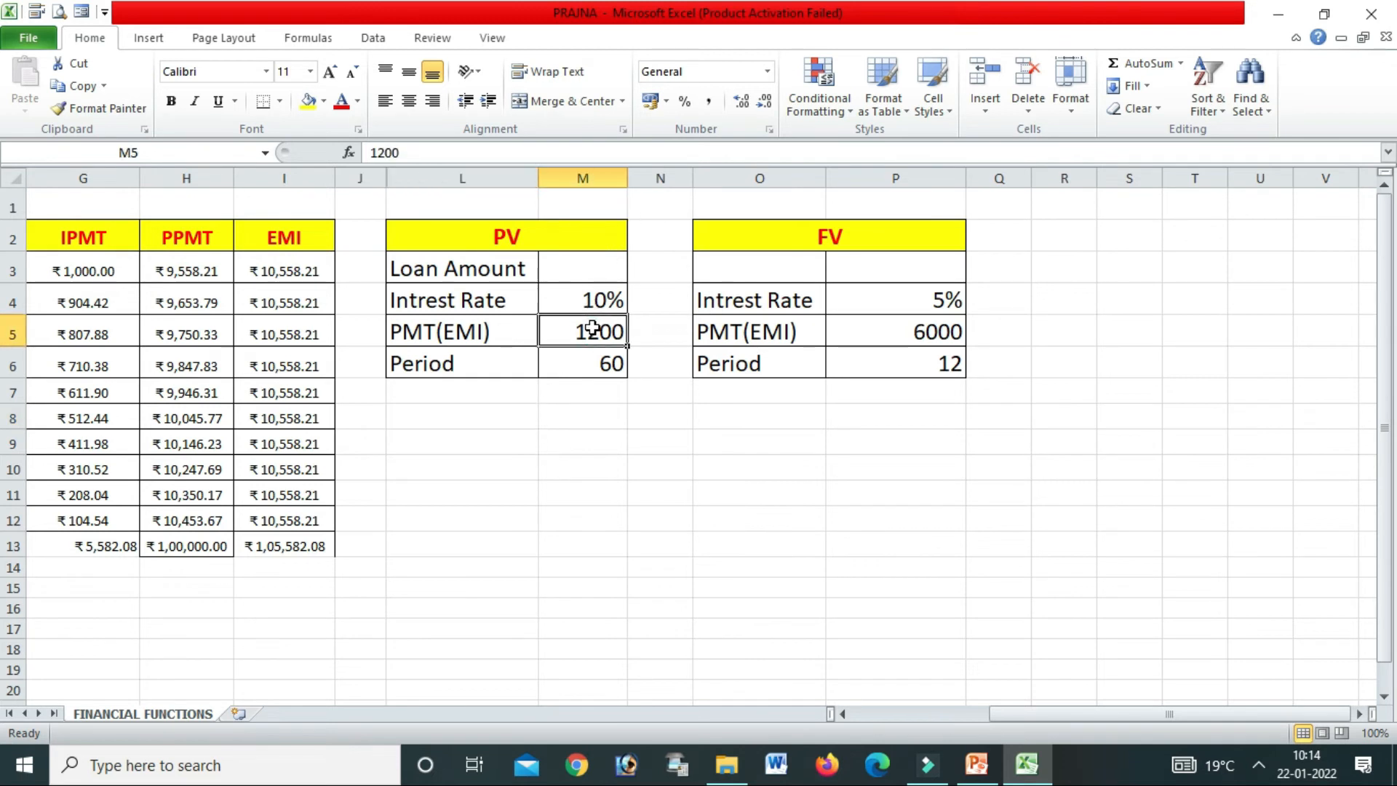
pyautogui.click(447, 154)
pyautogui.write('0')
pyautogui.click(557, 514)
# Enter the label "Loan amount" in L8 below the PV table
pyautogui.click(430, 424)
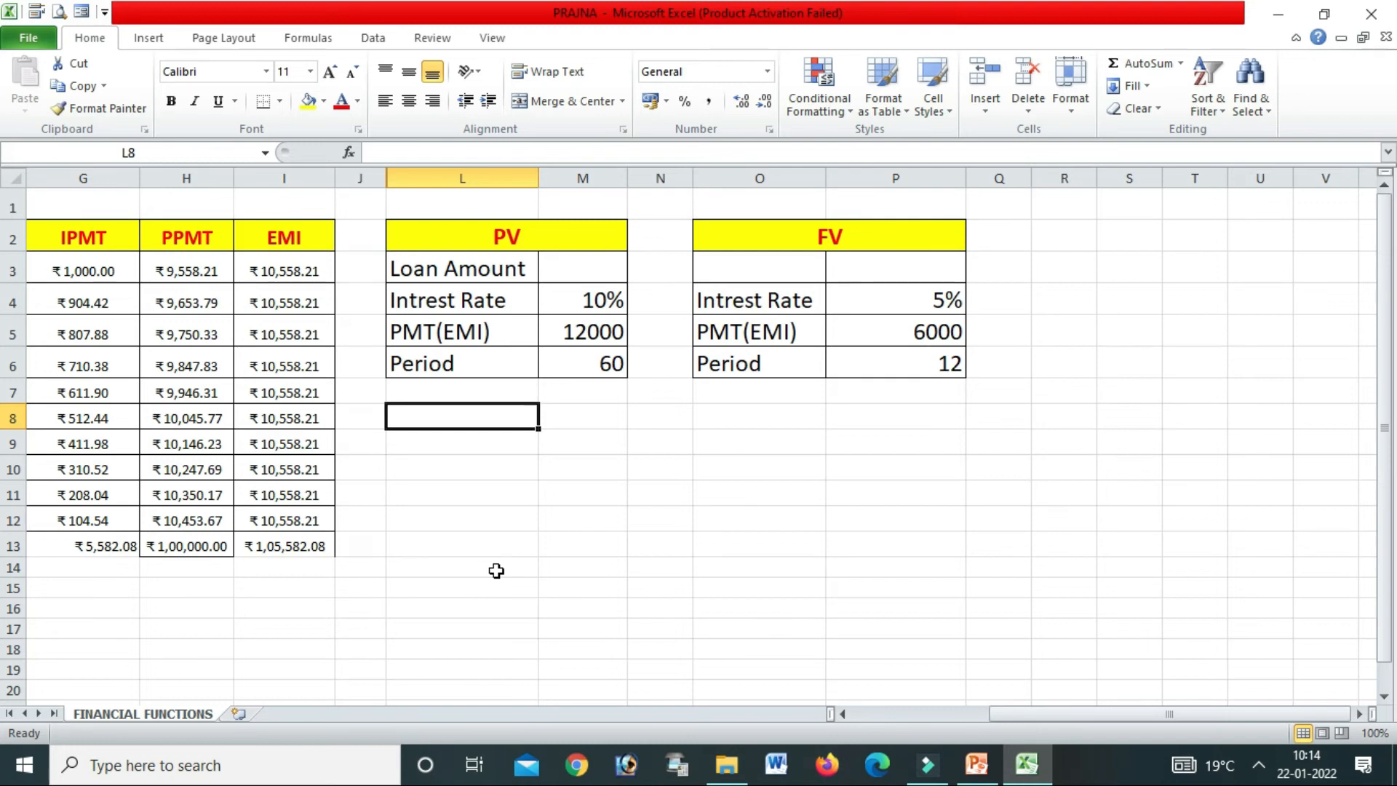
pyautogui.write('L')
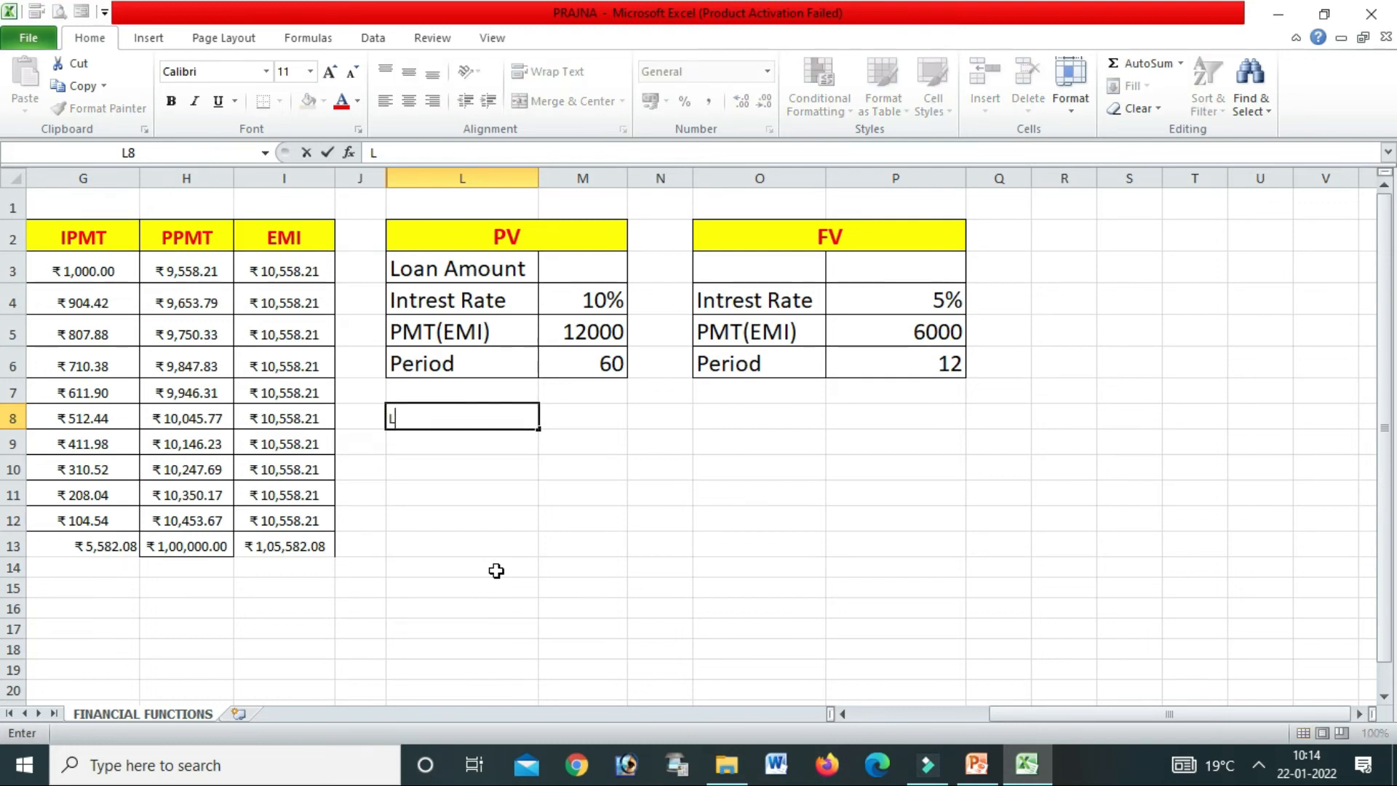
pyautogui.write('oan amount')
pyautogui.press('BackSpace')
pyautogui.press('BackSpace')
pyautogui.write('nt')
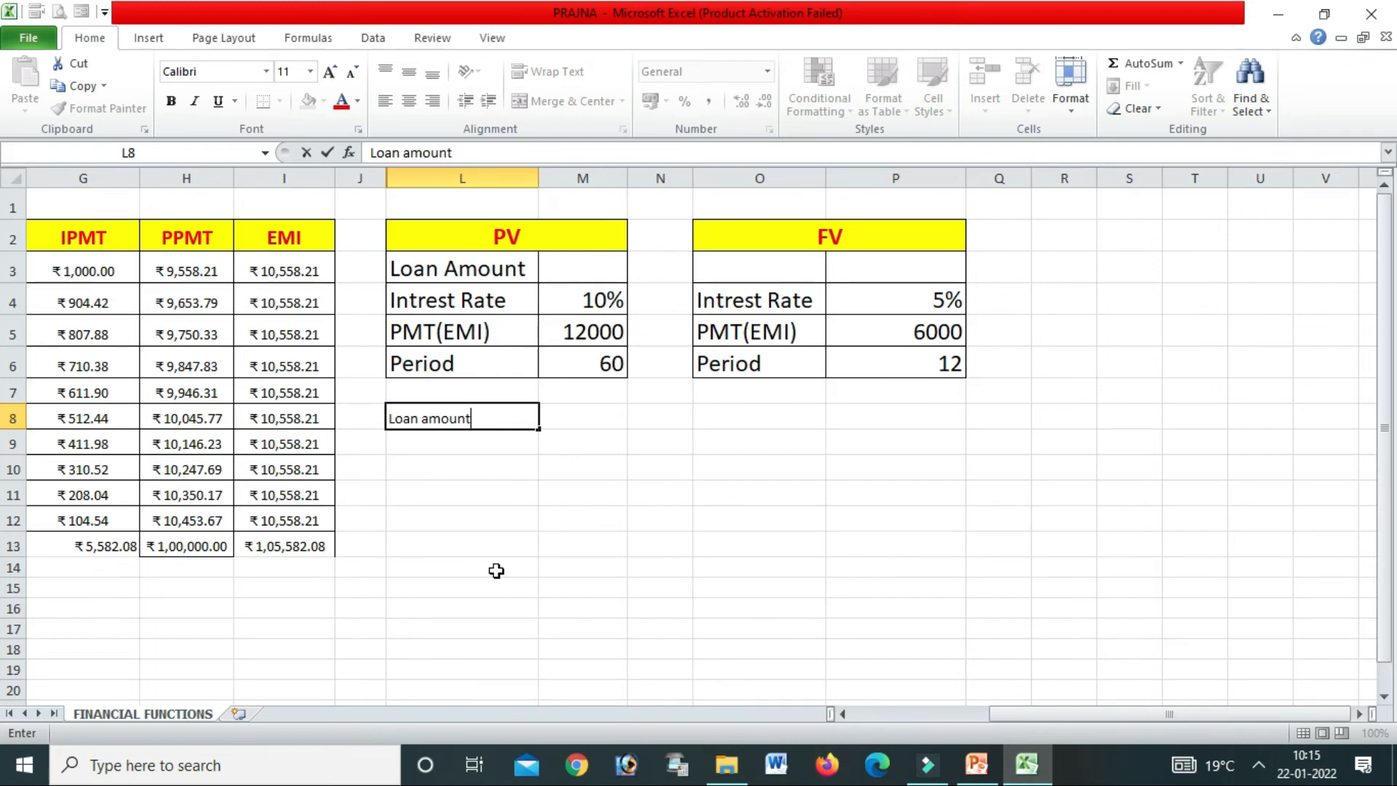
pyautogui.click(653, 588)
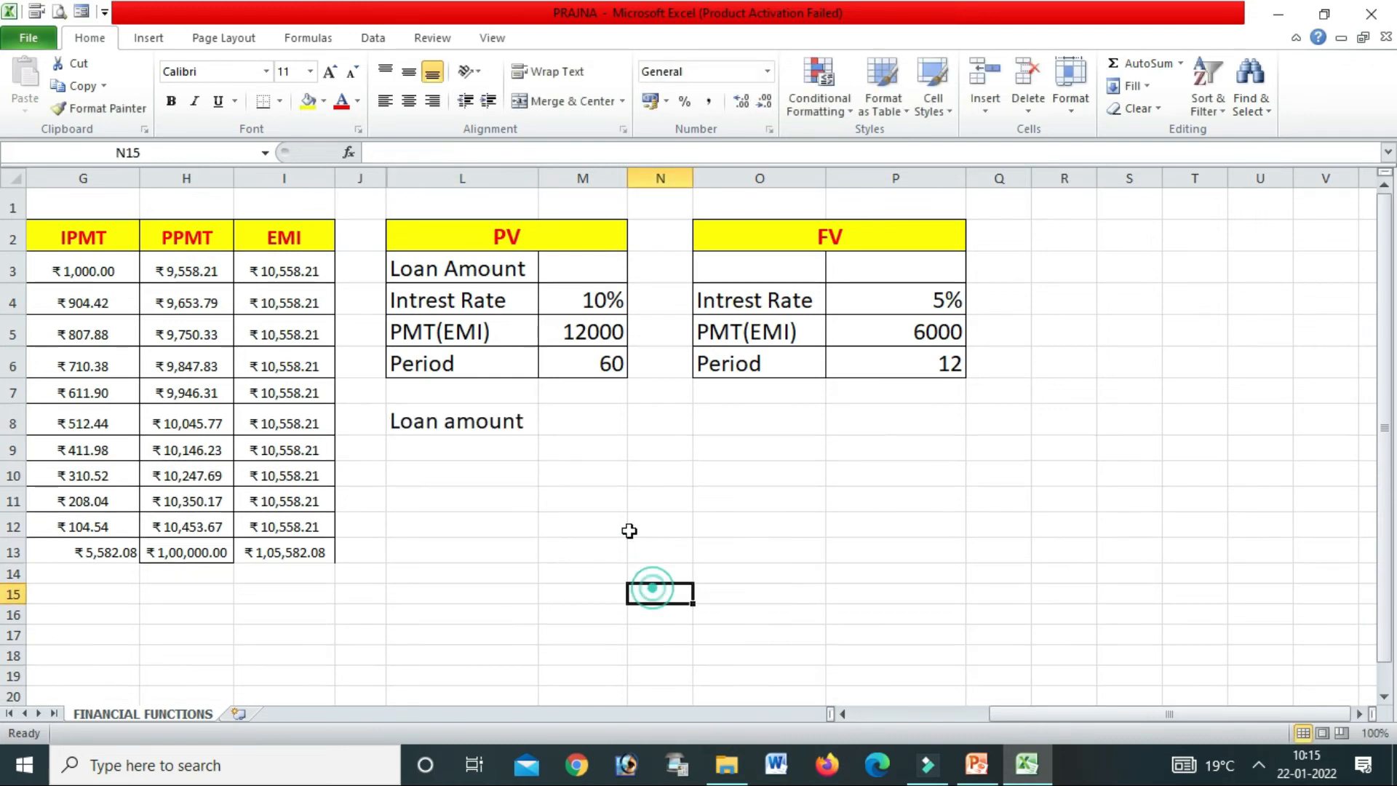
# Calculate the loan amount in M8 with =PV(M4/12,M6,M5) and widen column M to fit the result
pyautogui.click(578, 430)
pyautogui.write('=')
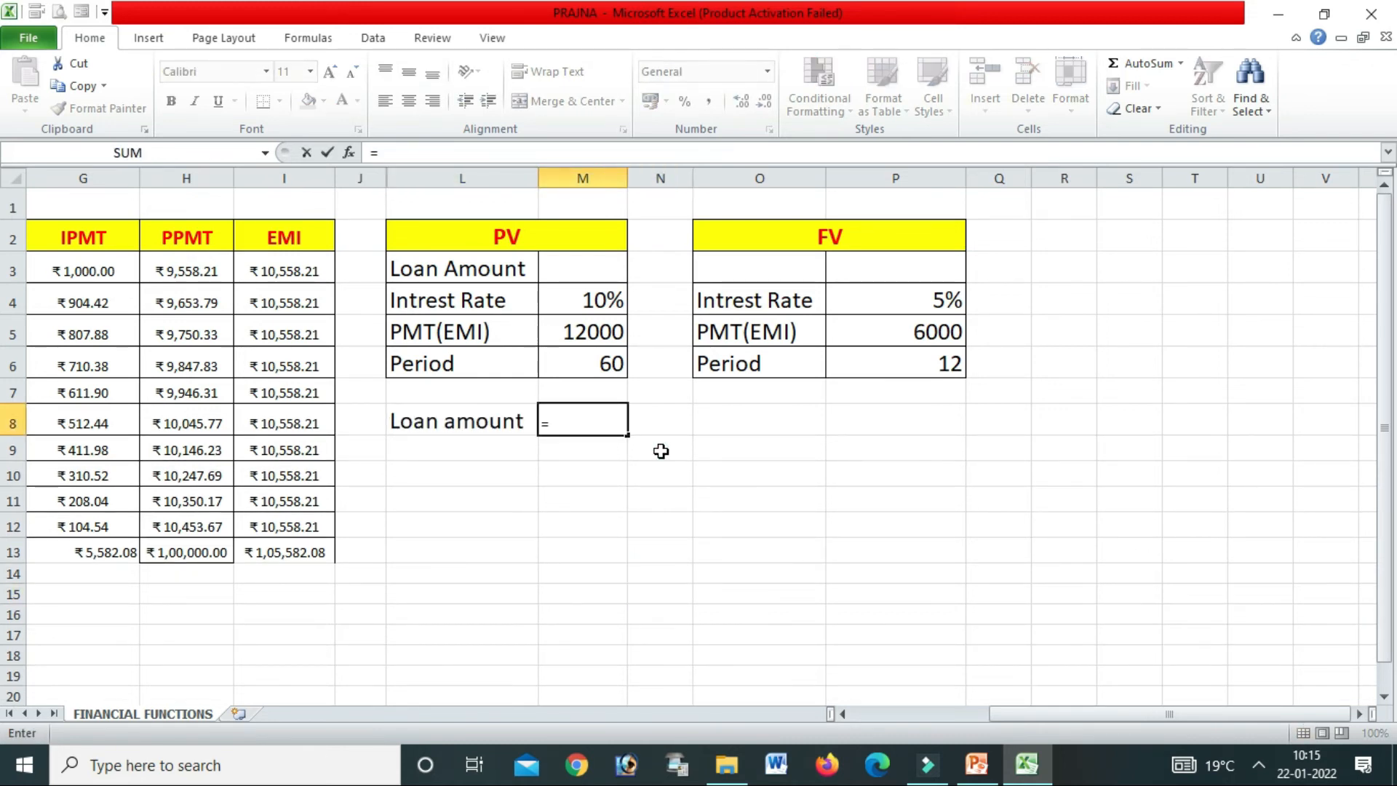
pyautogui.write('pv')
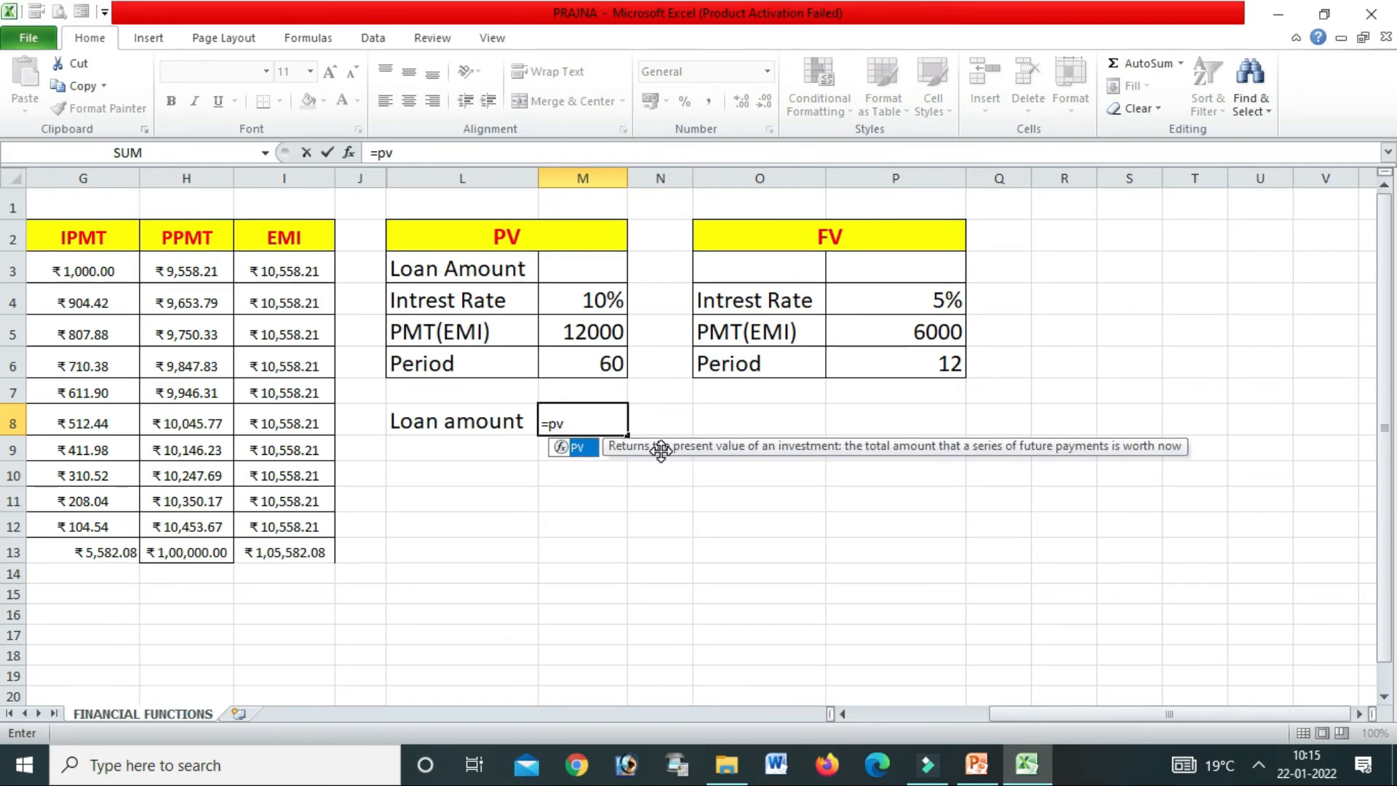
pyautogui.doubleClick(576, 447)
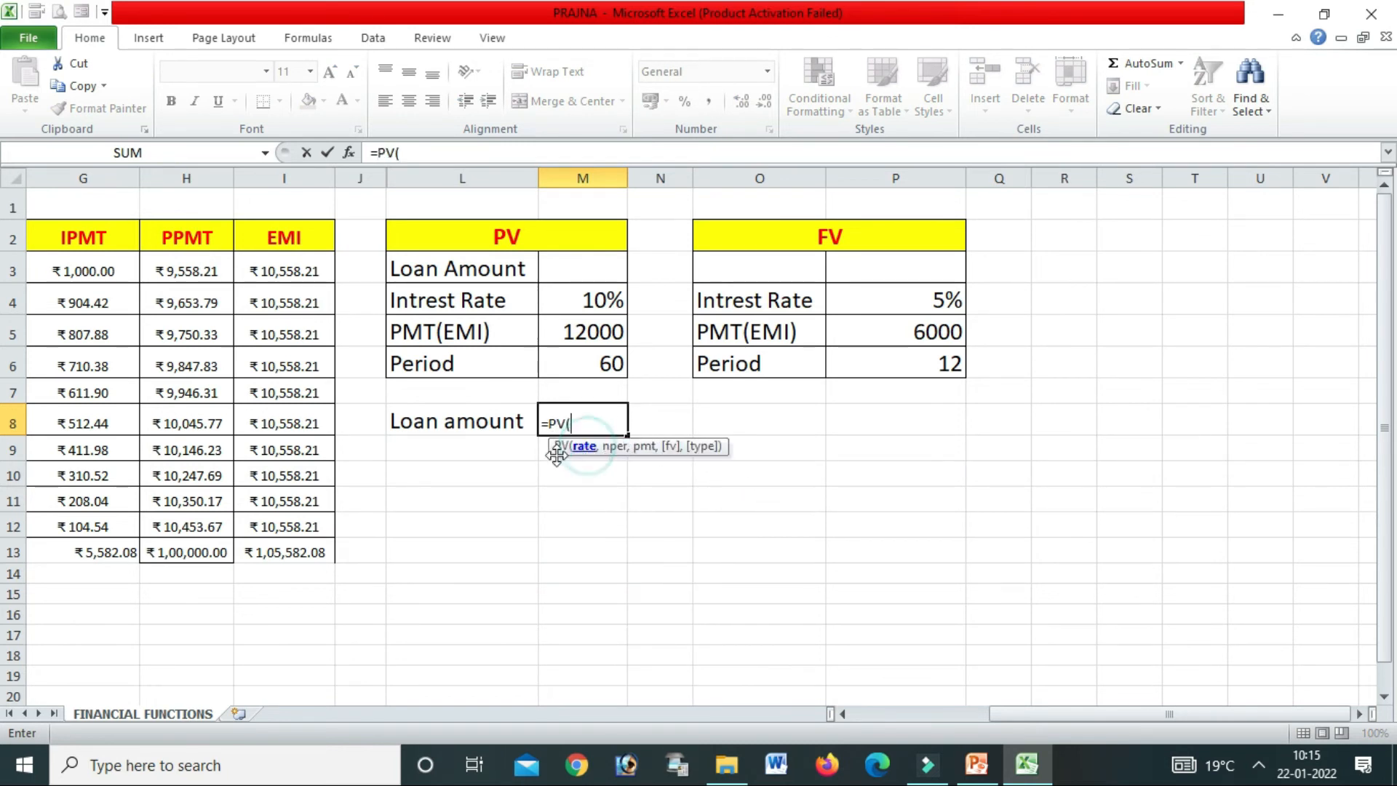
pyautogui.click(604, 302)
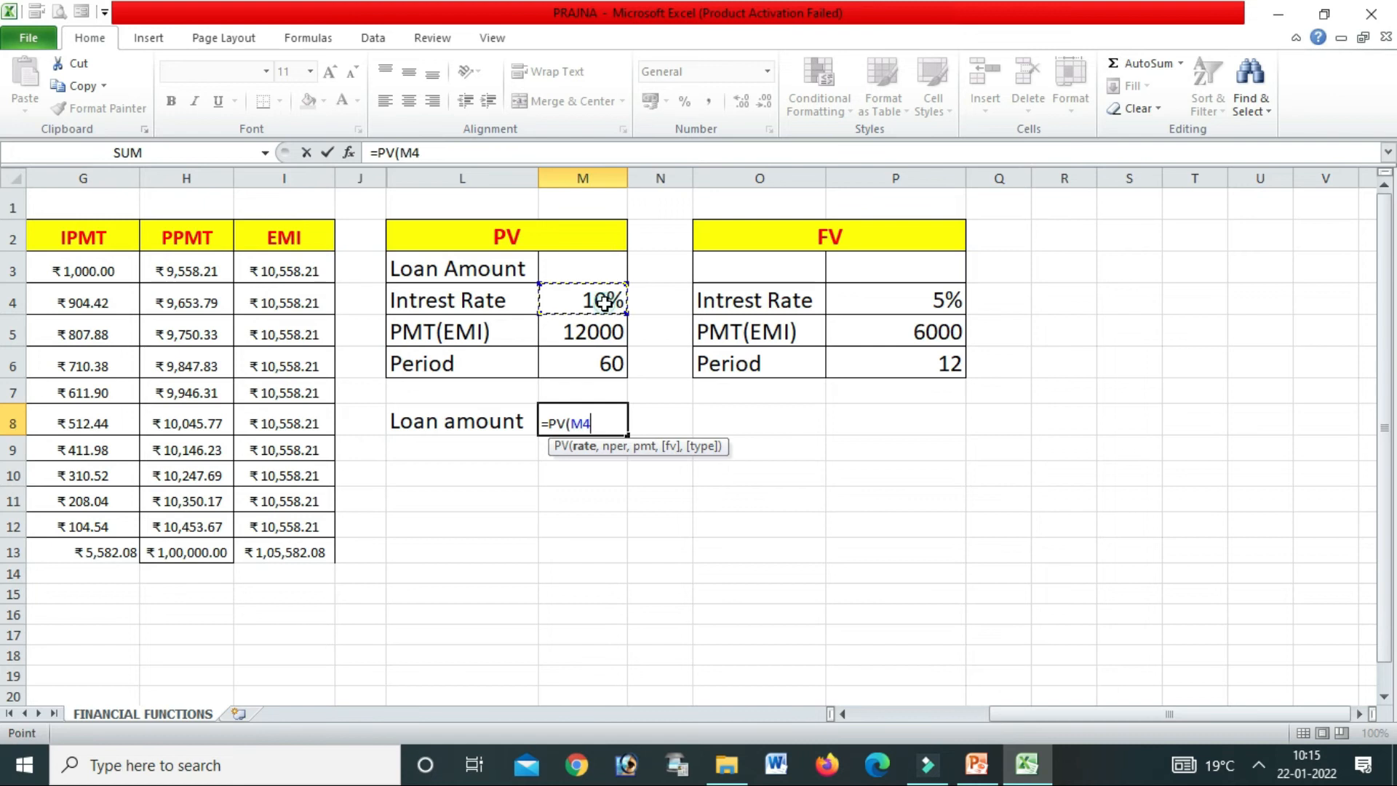
pyautogui.write('/12,')
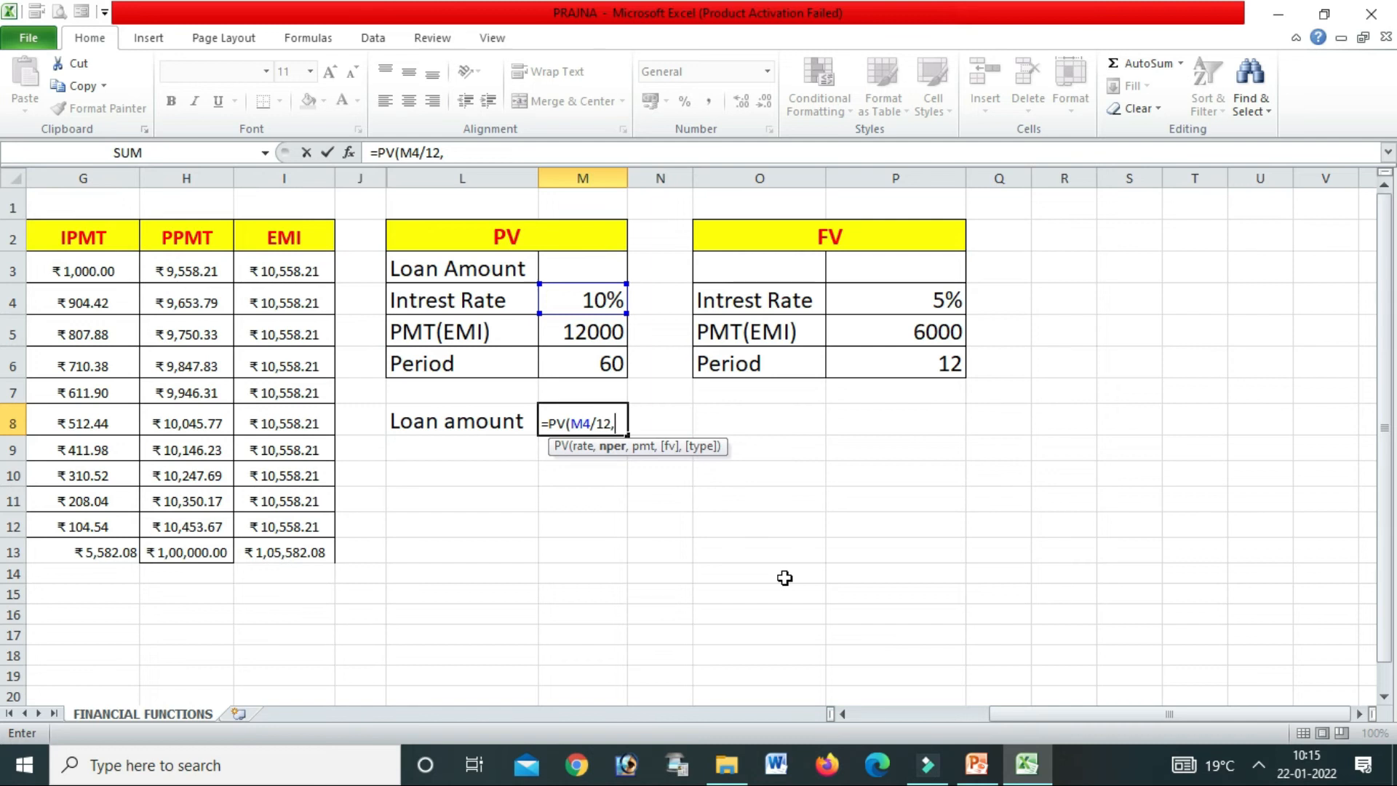
pyautogui.click(610, 366)
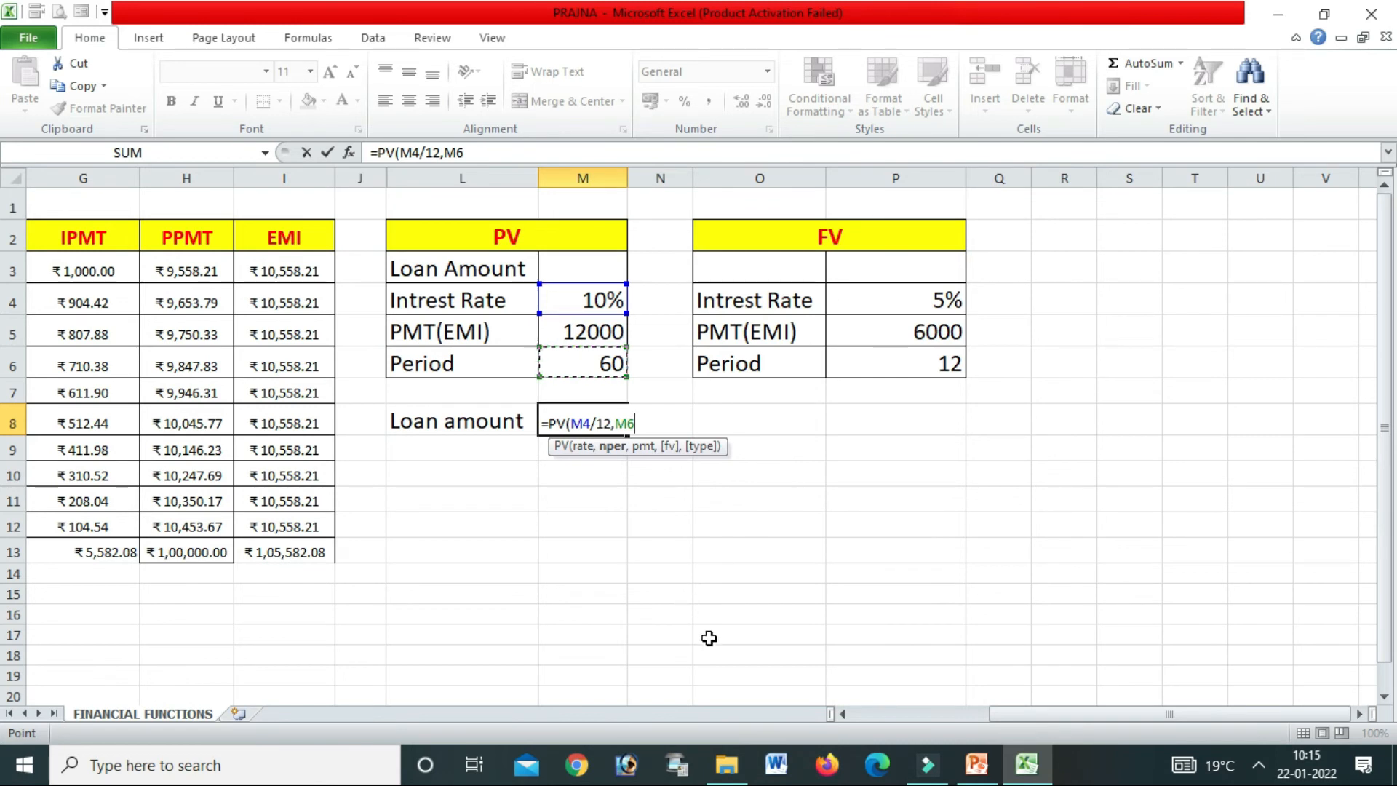
pyautogui.write(',')
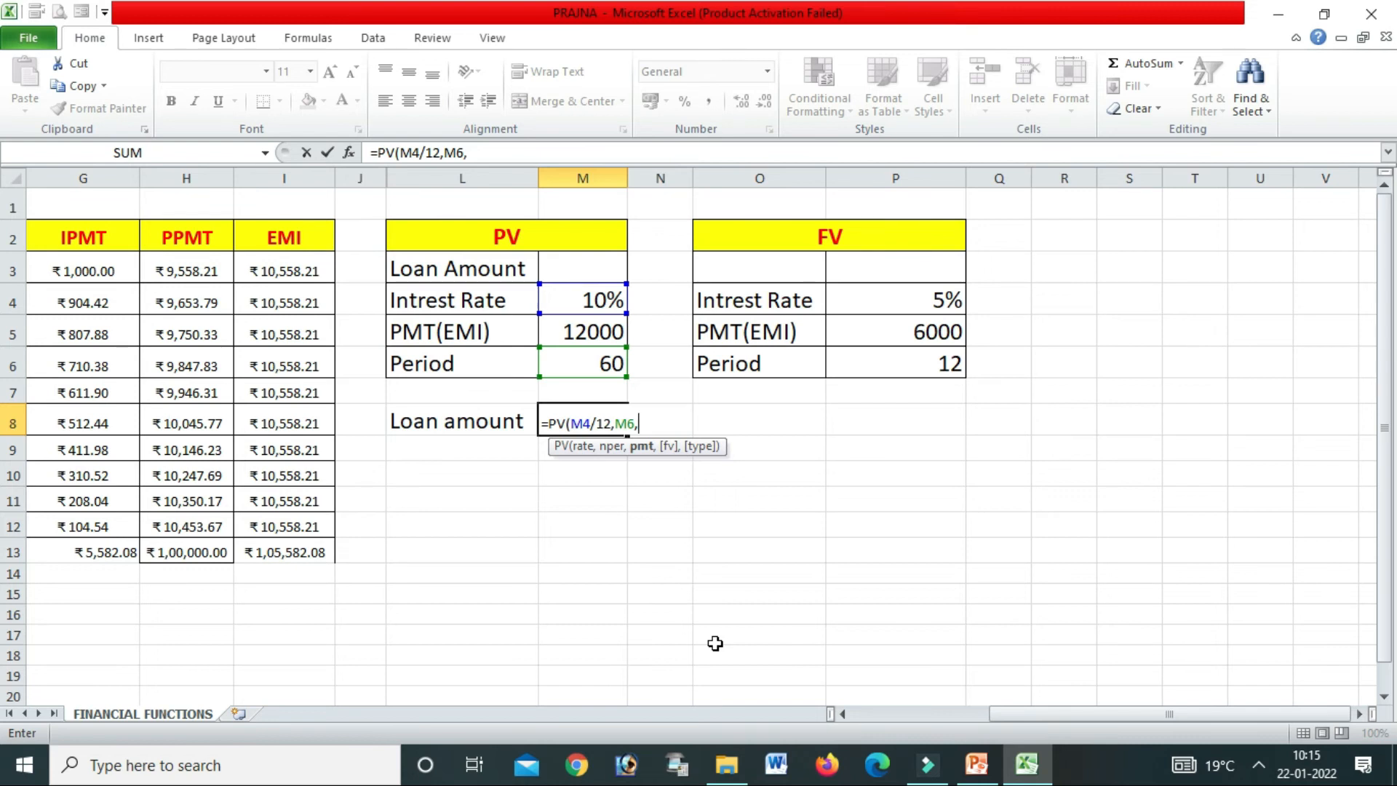
pyautogui.click(586, 336)
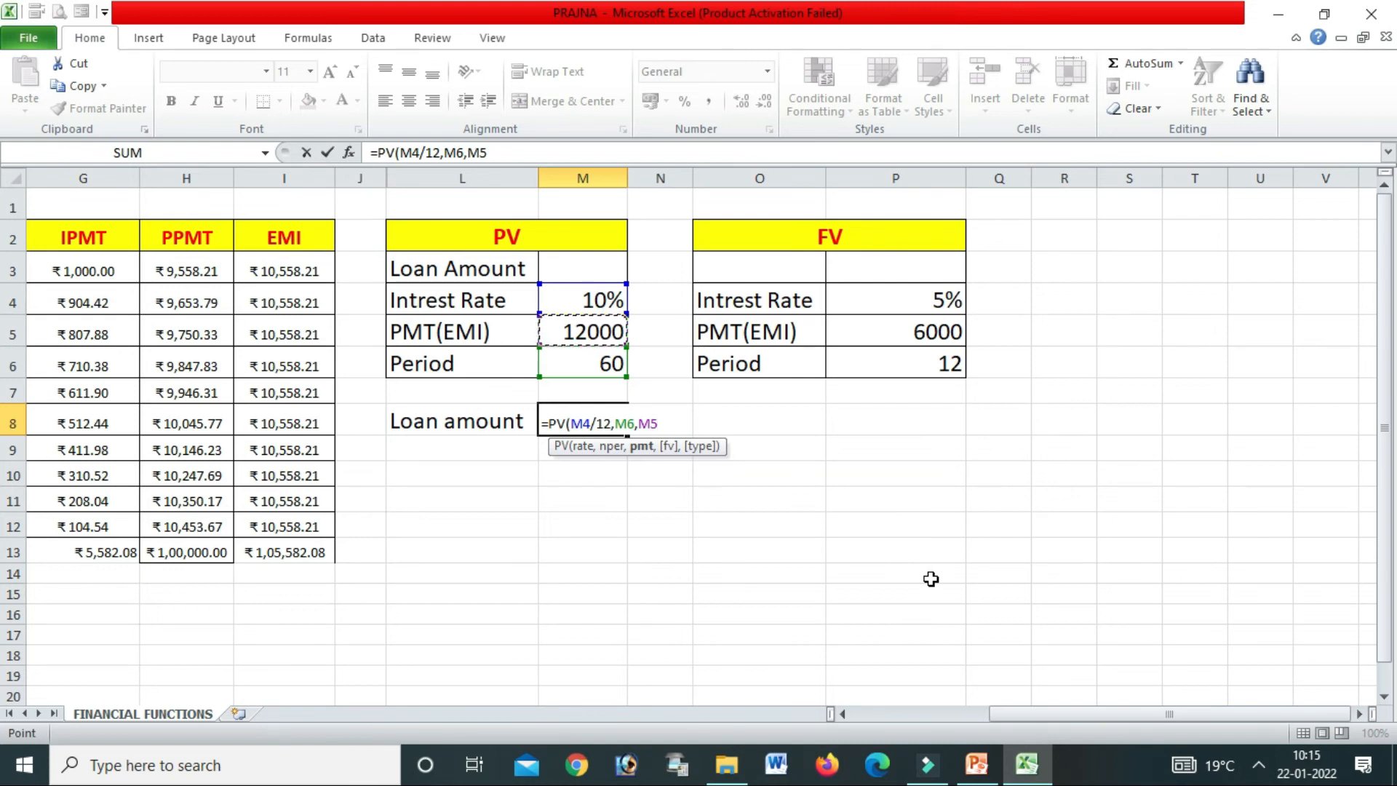
pyautogui.write(')')
pyautogui.press('Return')
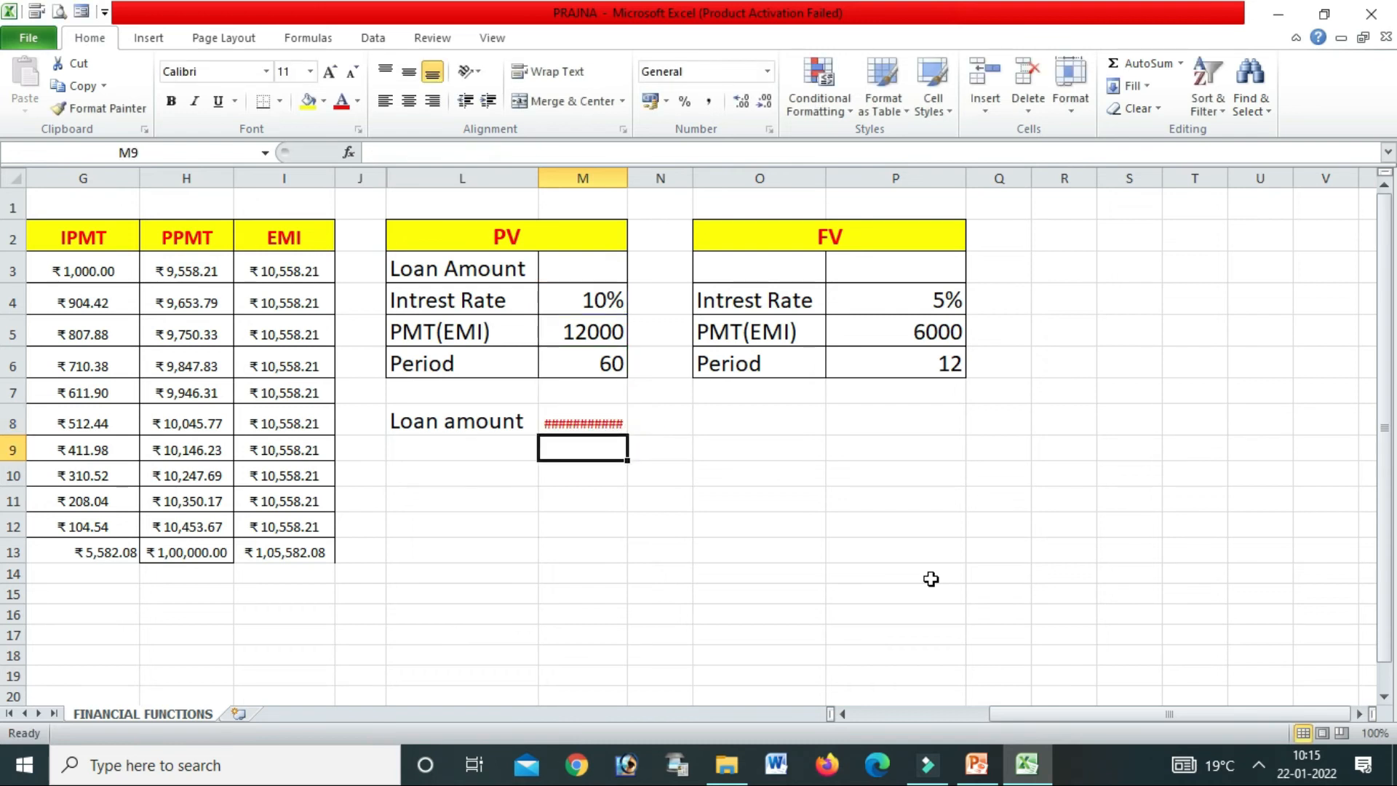
pyautogui.moveTo(629, 179); pyautogui.dragTo(642, 178)
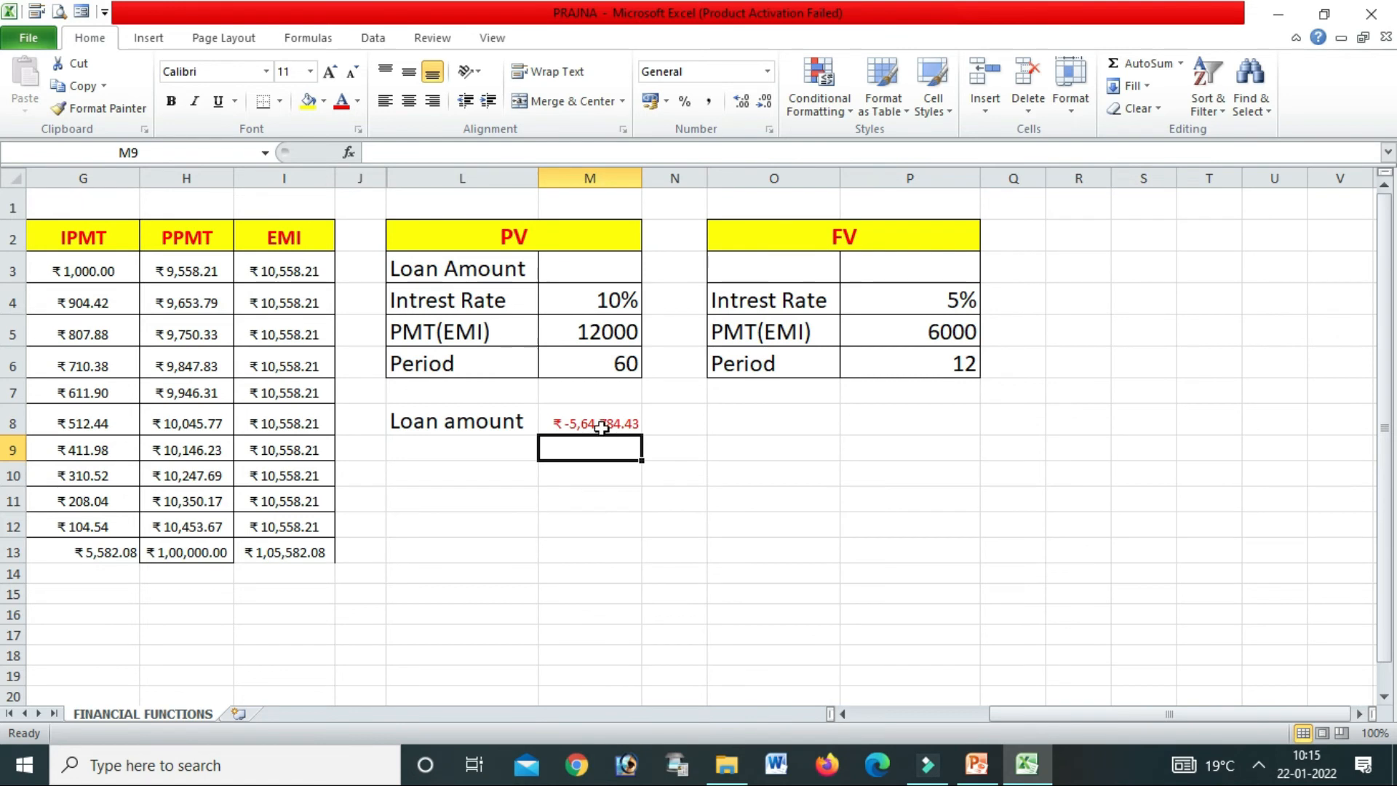
# Negate the payment argument in M8 so the formula reads =PV(M4/12,M6,-M5)
pyautogui.click(601, 425)
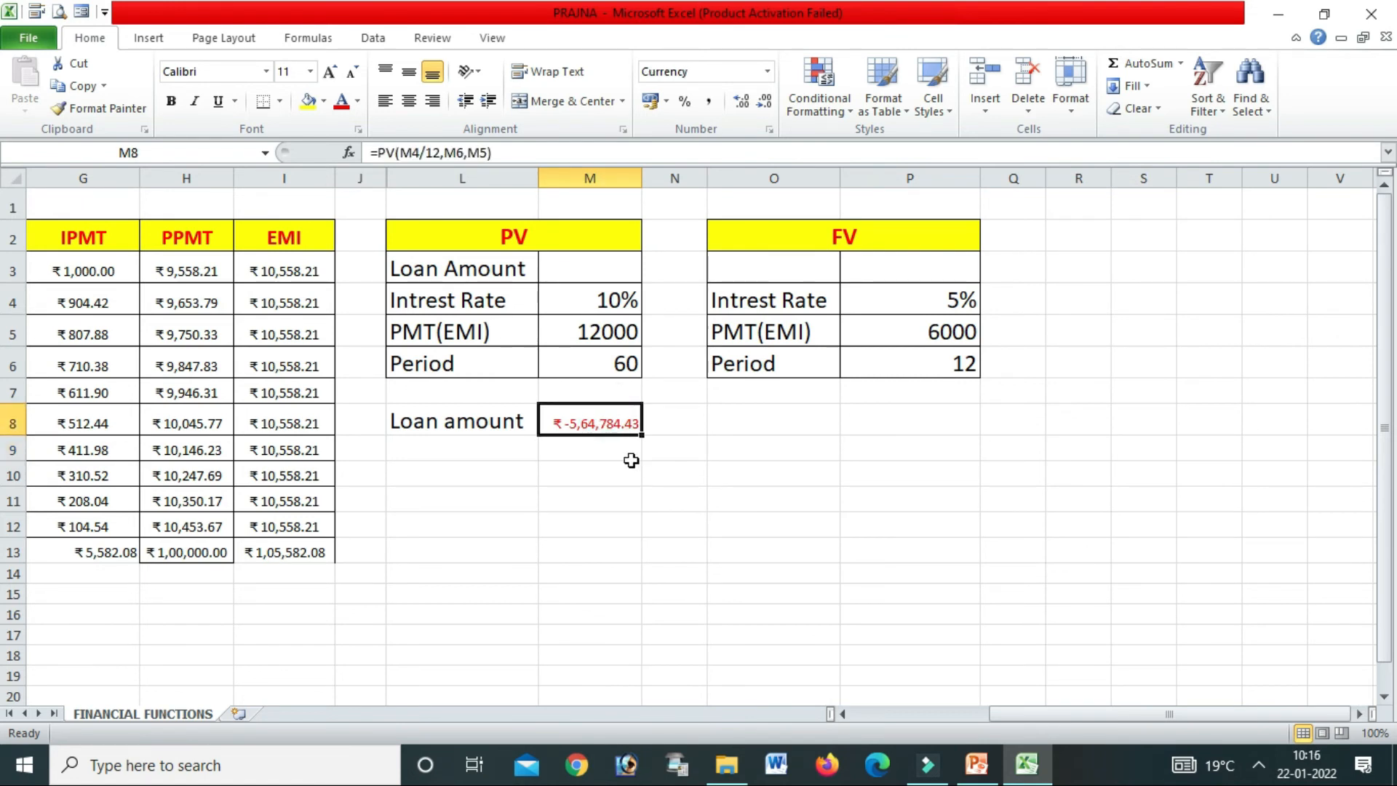
pyautogui.click(473, 153)
pyautogui.write('-')
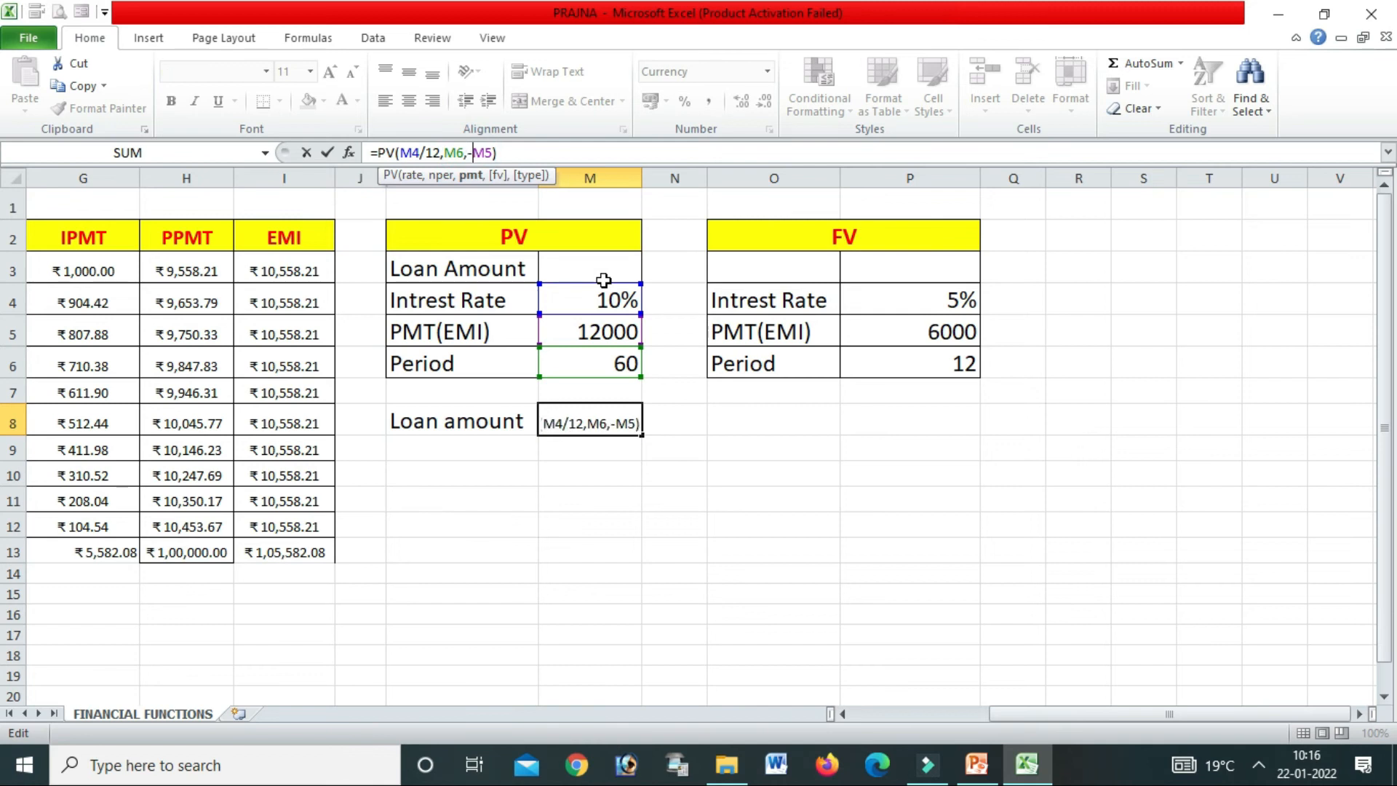
pyautogui.press('Return')
pyautogui.click(718, 495)
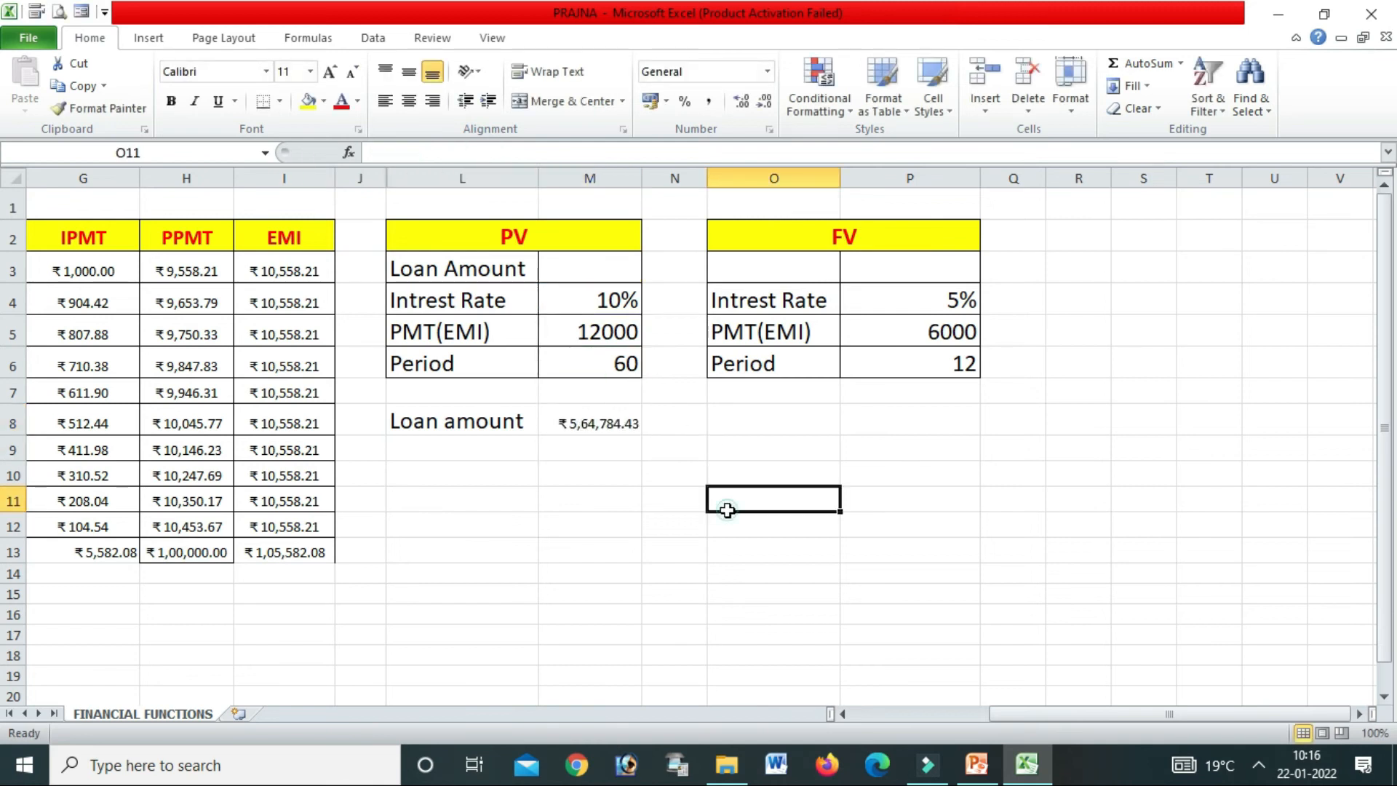
# Make the loan amount result in M8 bold with font size 12
pyautogui.click(597, 425)
pyautogui.click(172, 104)
pyautogui.click(348, 73)
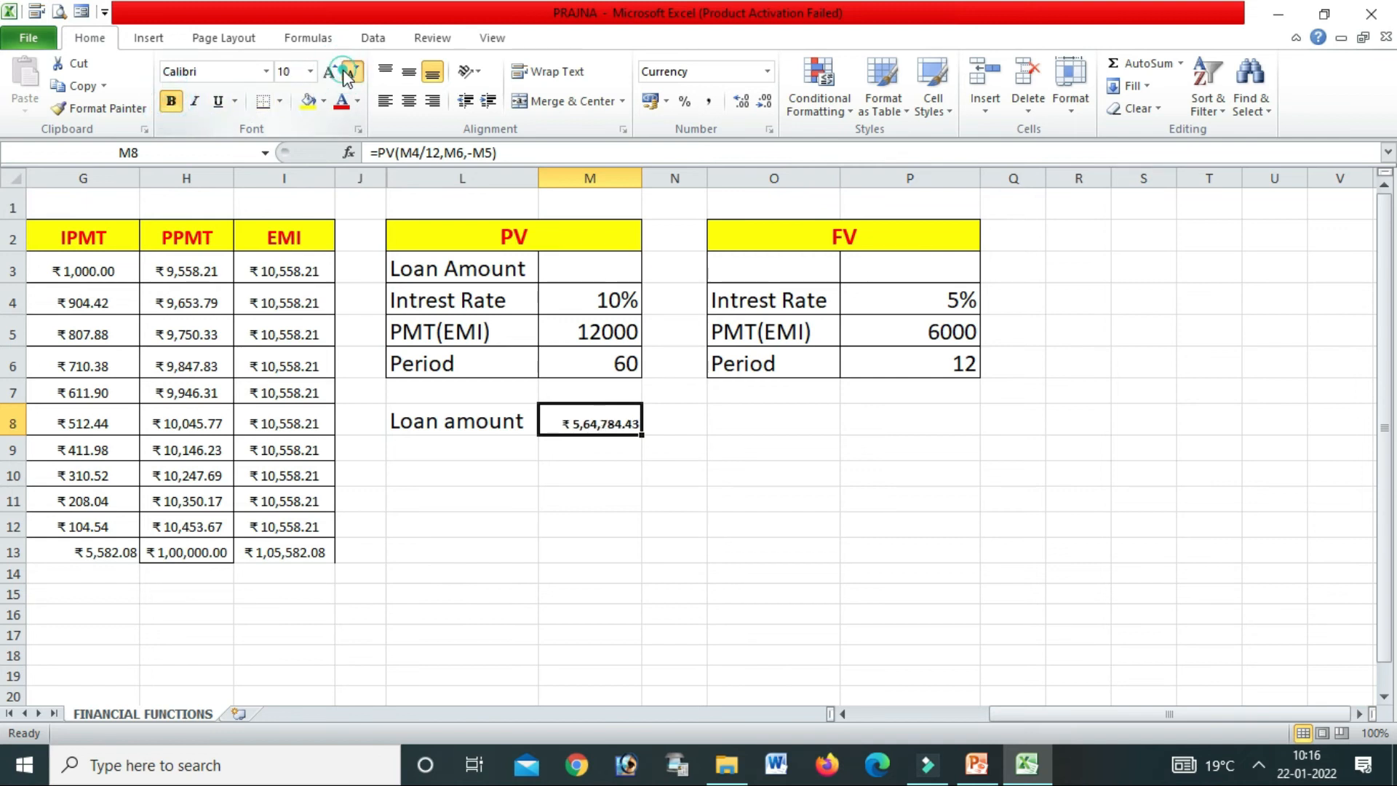
pyautogui.click(332, 73)
pyautogui.click(332, 73)
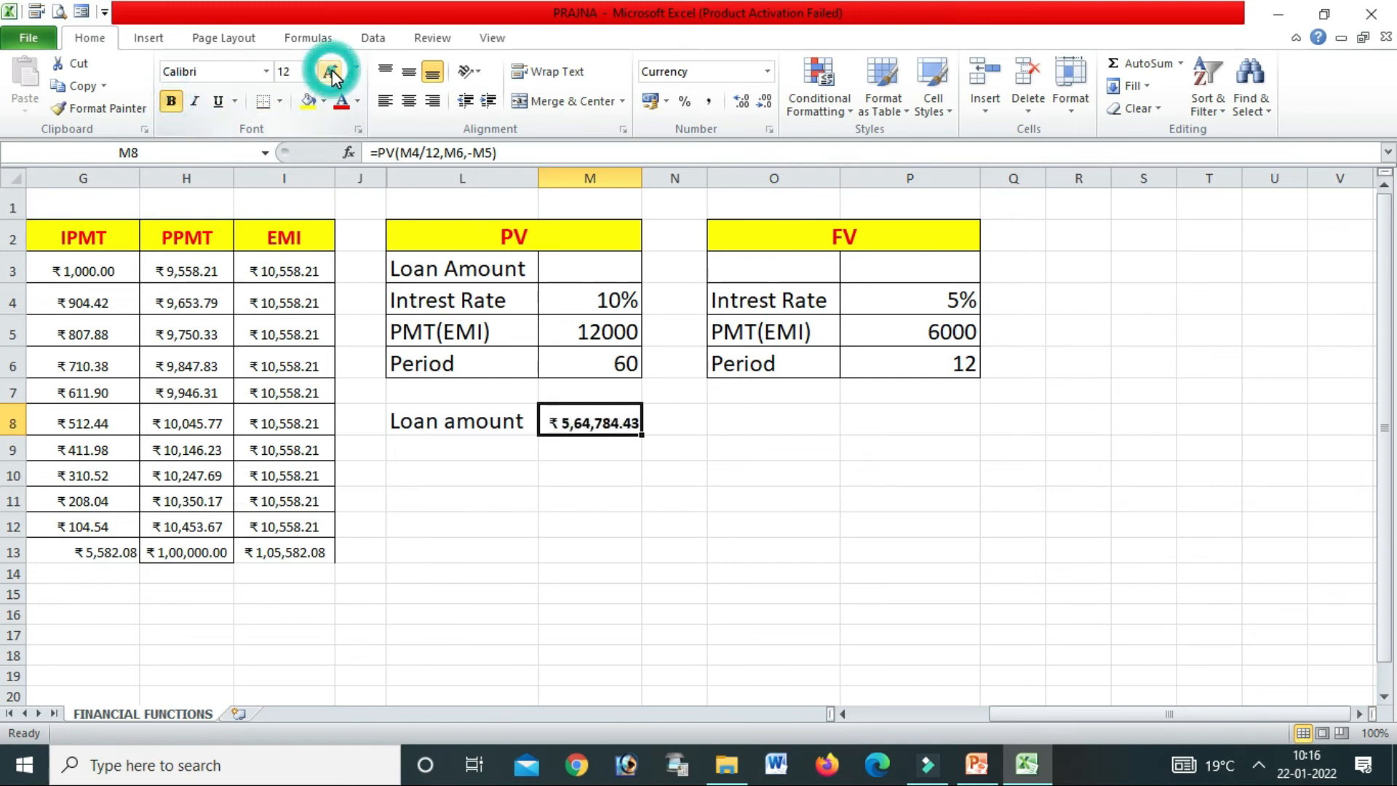
pyautogui.click(677, 518)
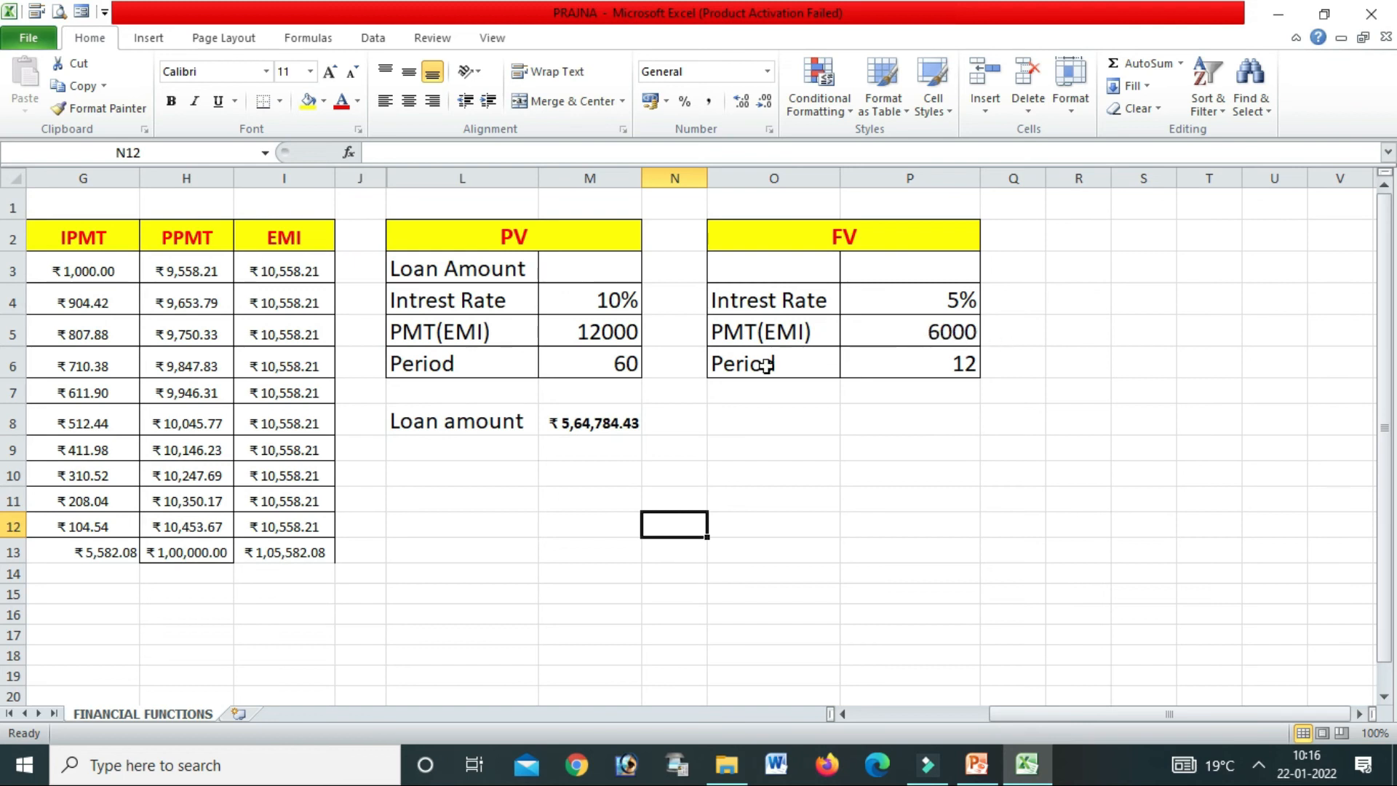
# Enter the label "Future value" in O8 below the FV table
pyautogui.click(771, 427)
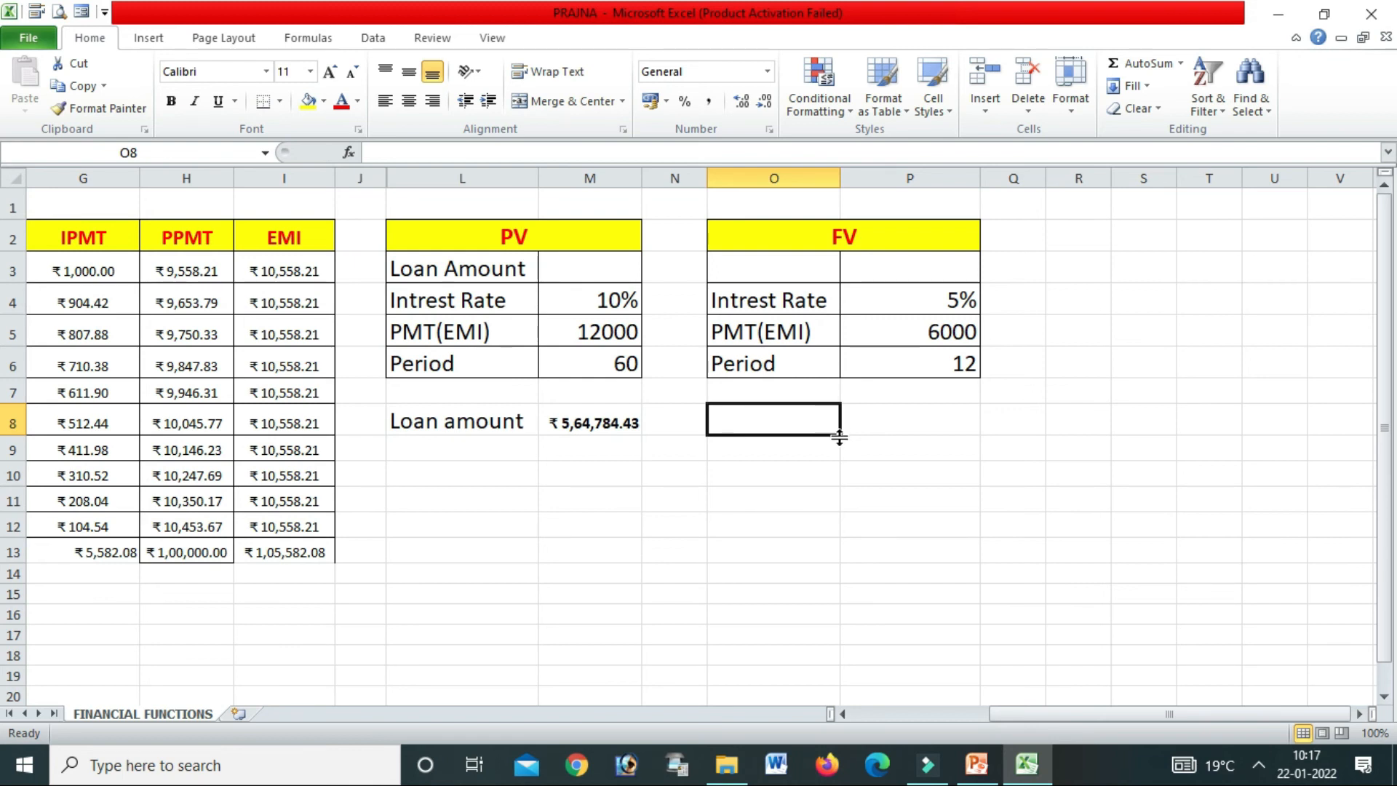
pyautogui.write('Futu')
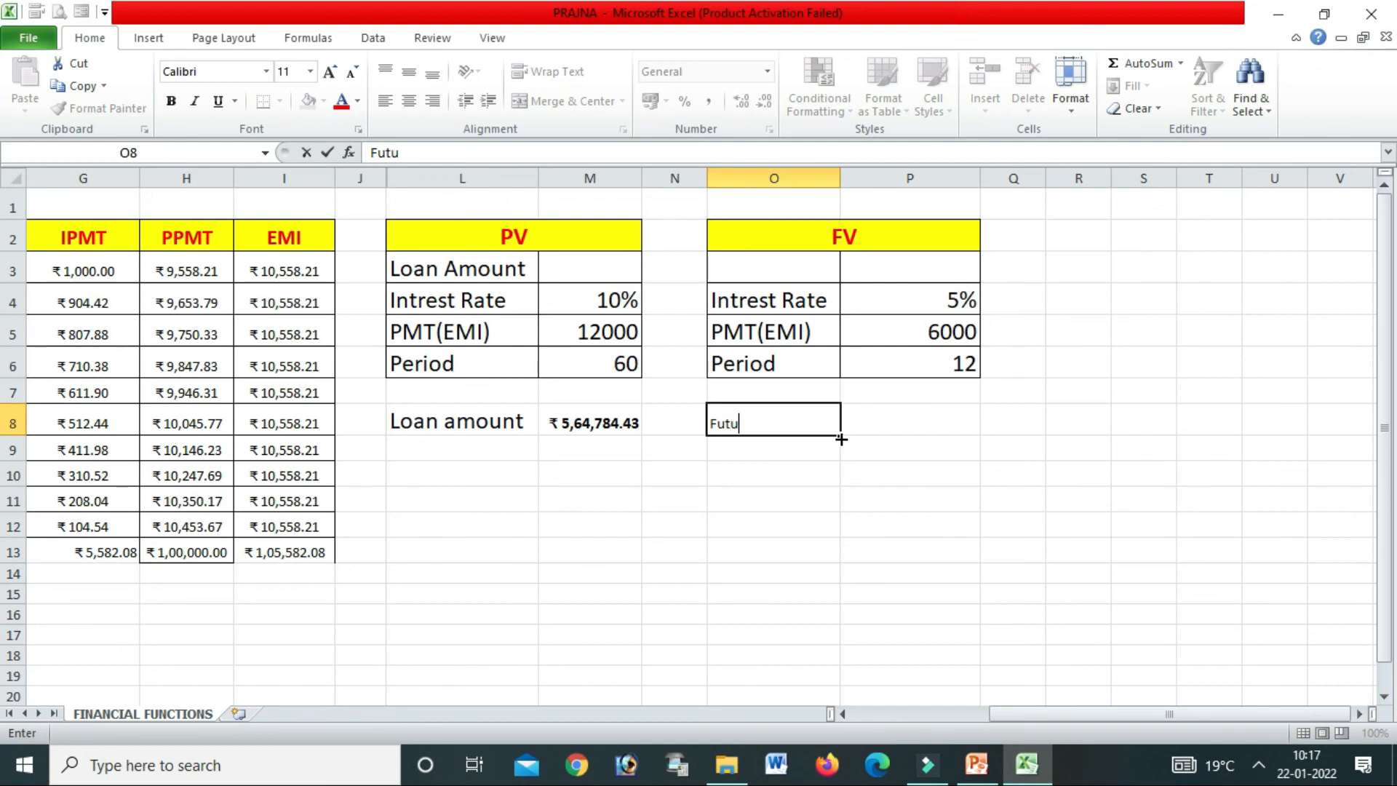
pyautogui.write('re value')
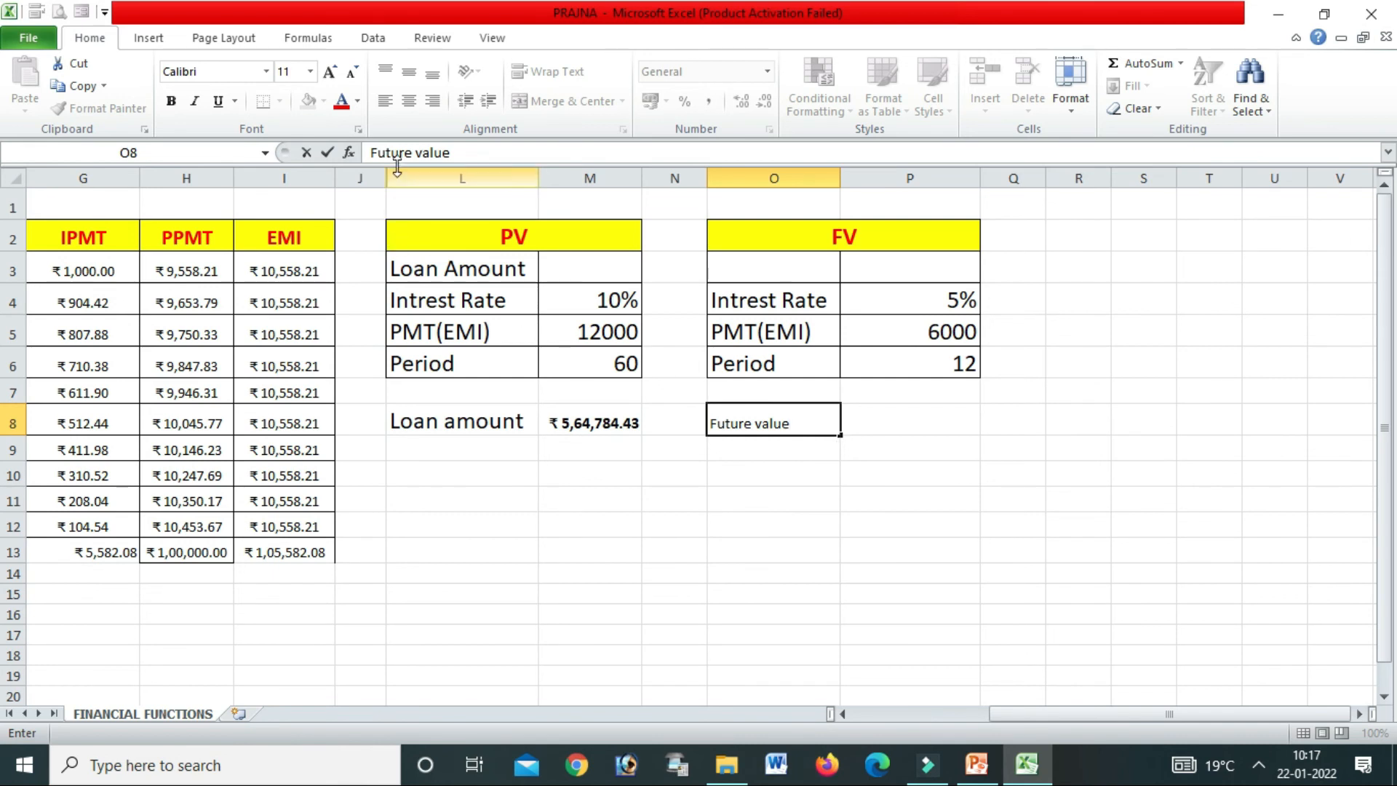
pyautogui.click(344, 104)
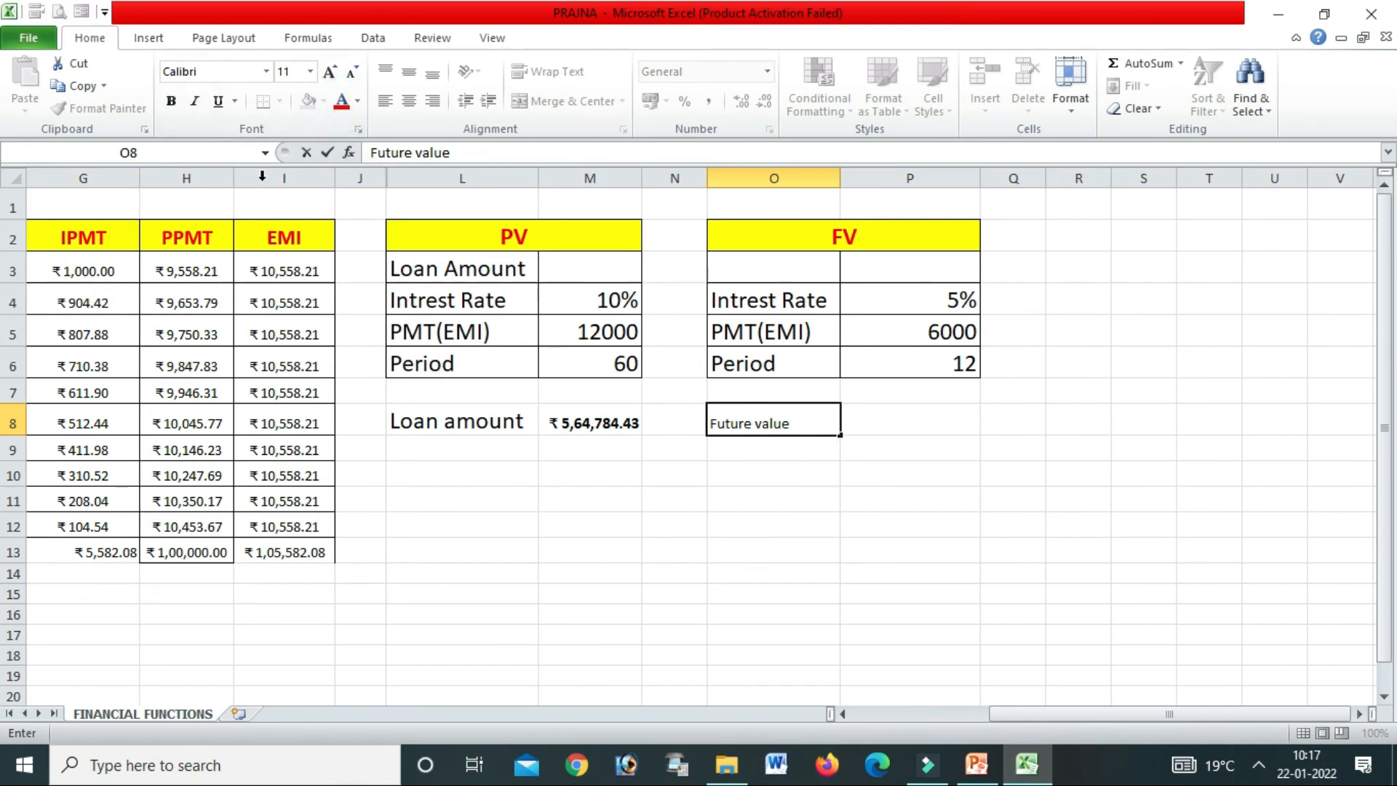
pyautogui.click(171, 101)
pyautogui.click(788, 500)
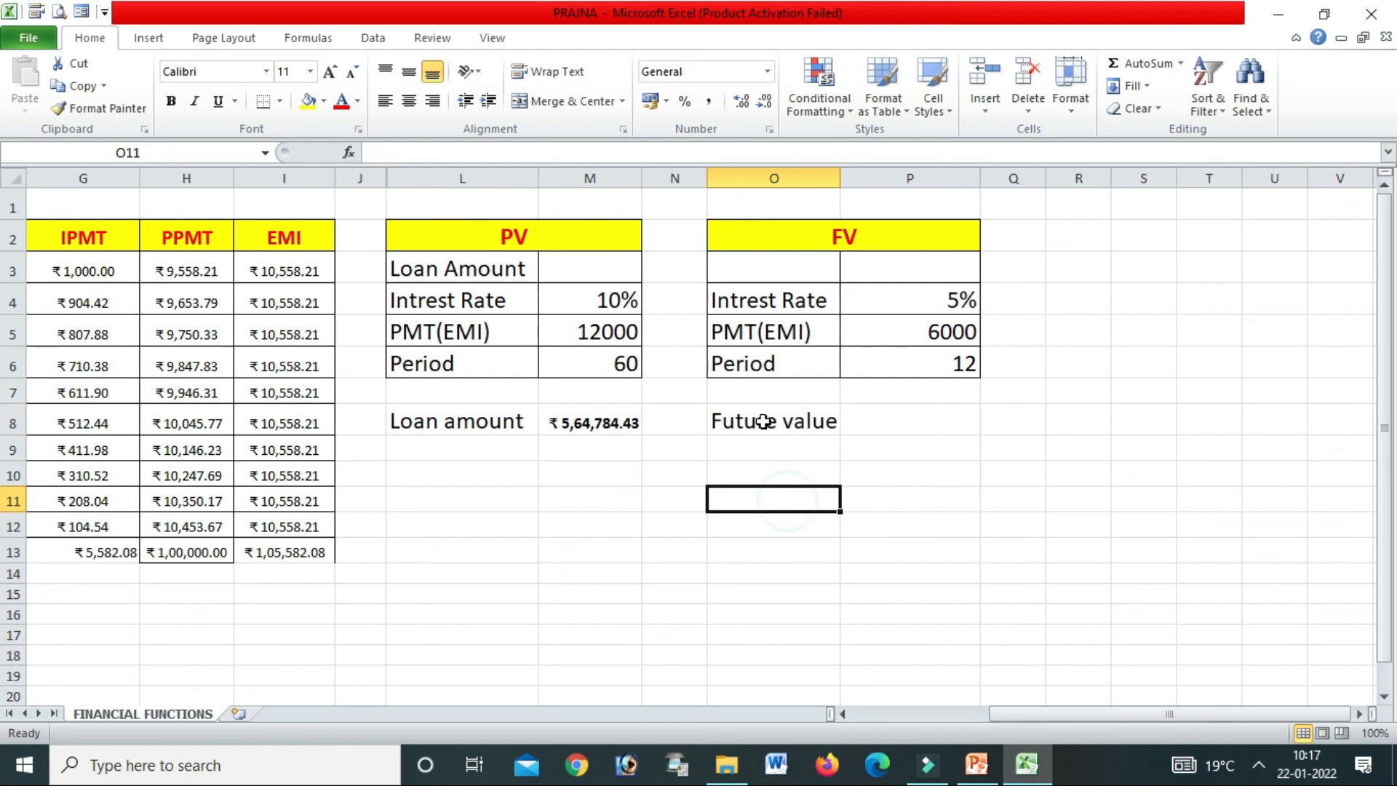
# Calculate the future value in P8 with =FV(P4/12,P6,-P5)
pyautogui.click(904, 427)
pyautogui.write('=')
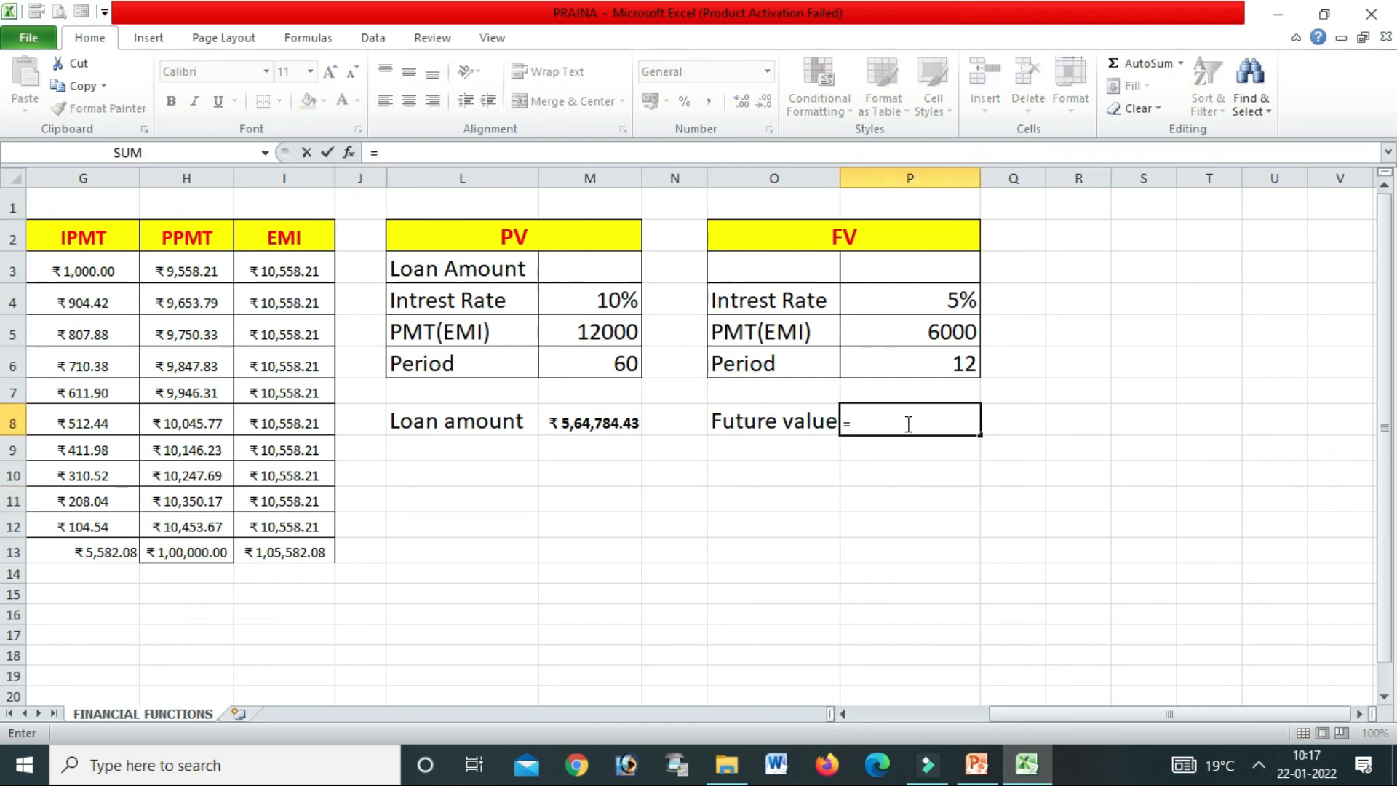
pyautogui.write('fv')
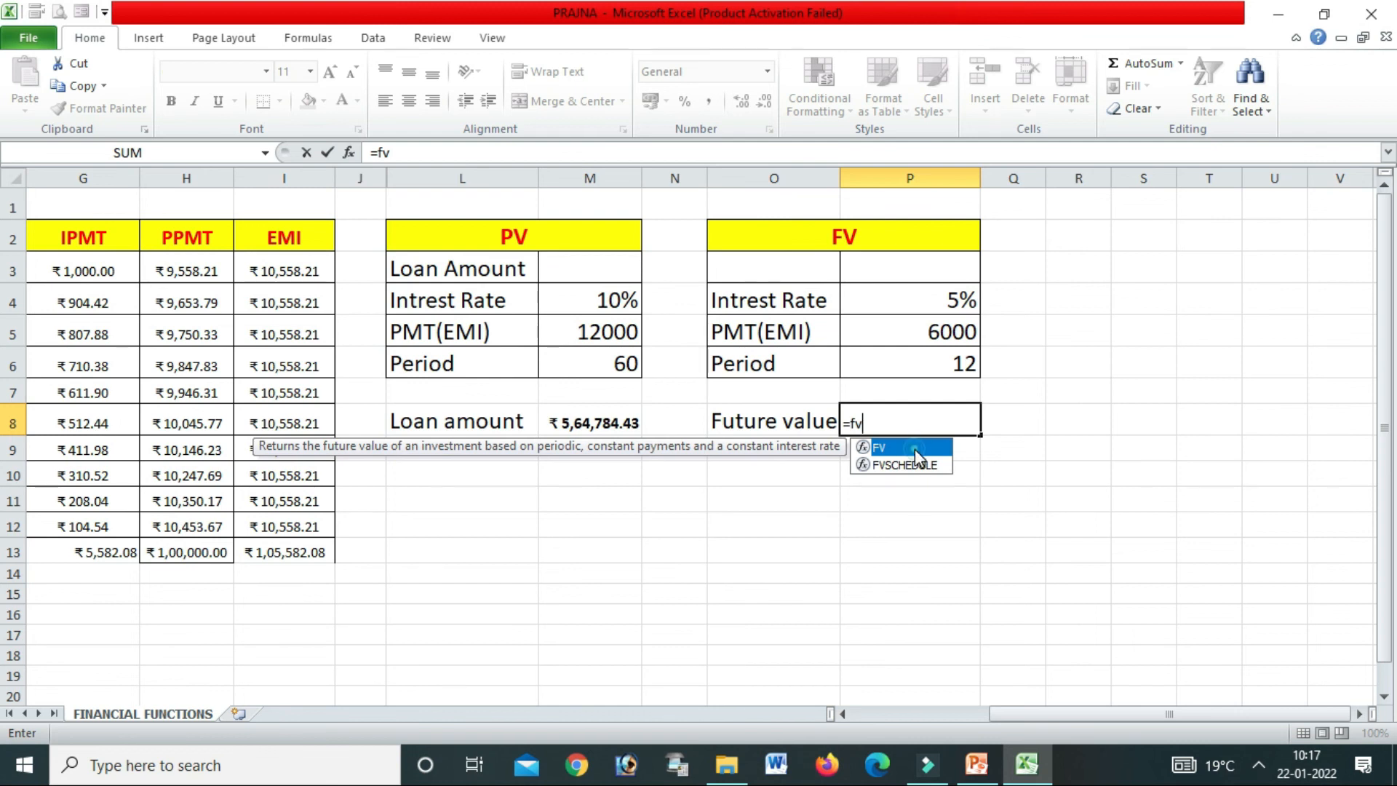
pyautogui.press('Tab')
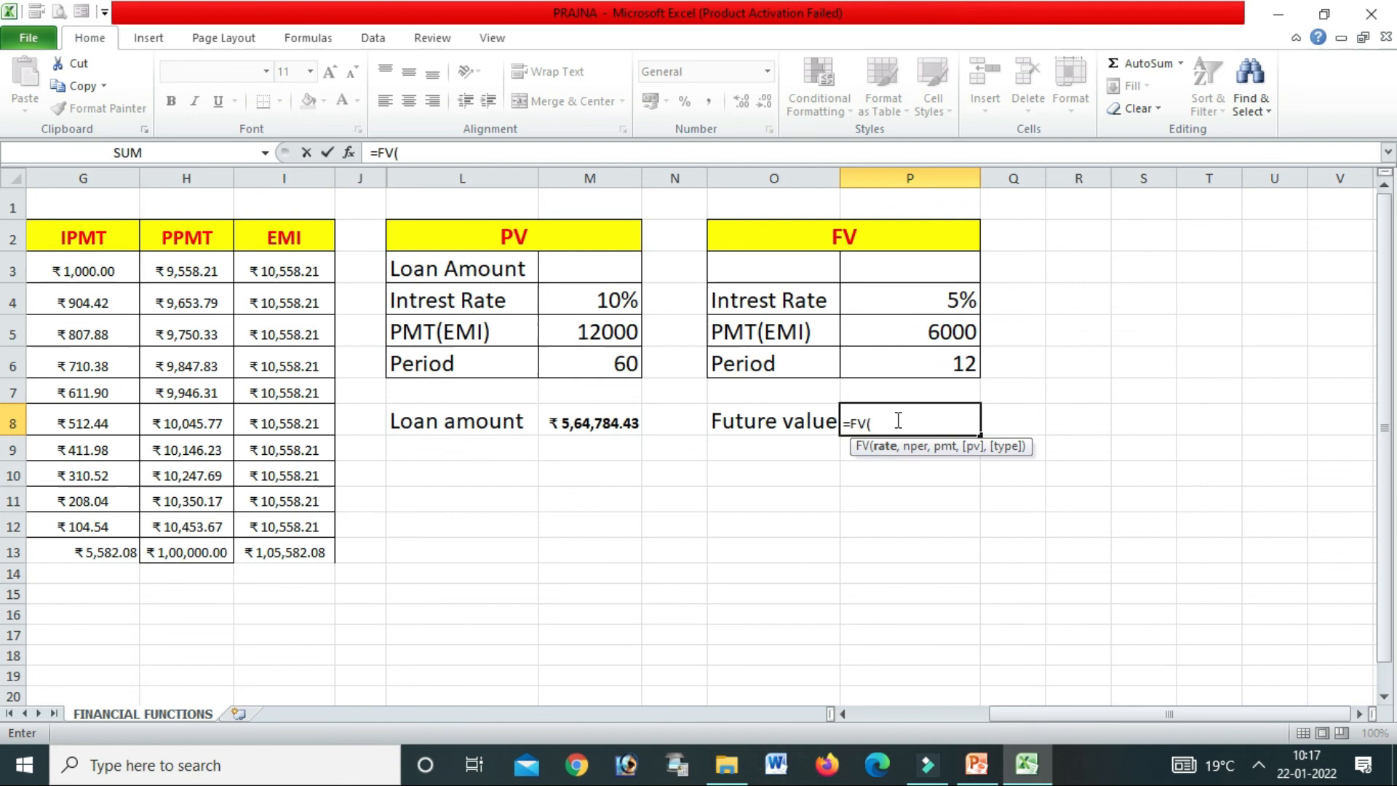
pyautogui.click(914, 299)
pyautogui.write('/')
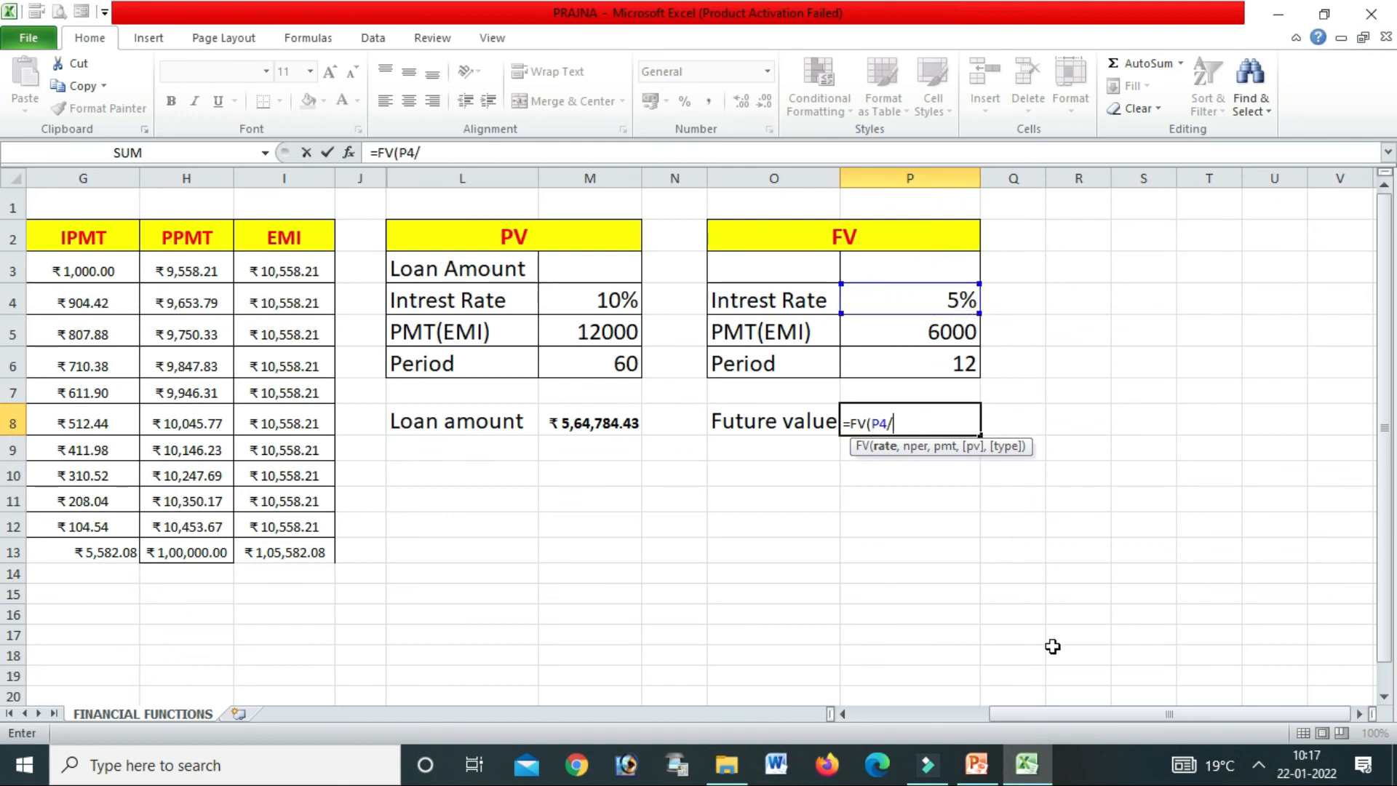
pyautogui.write('12,')
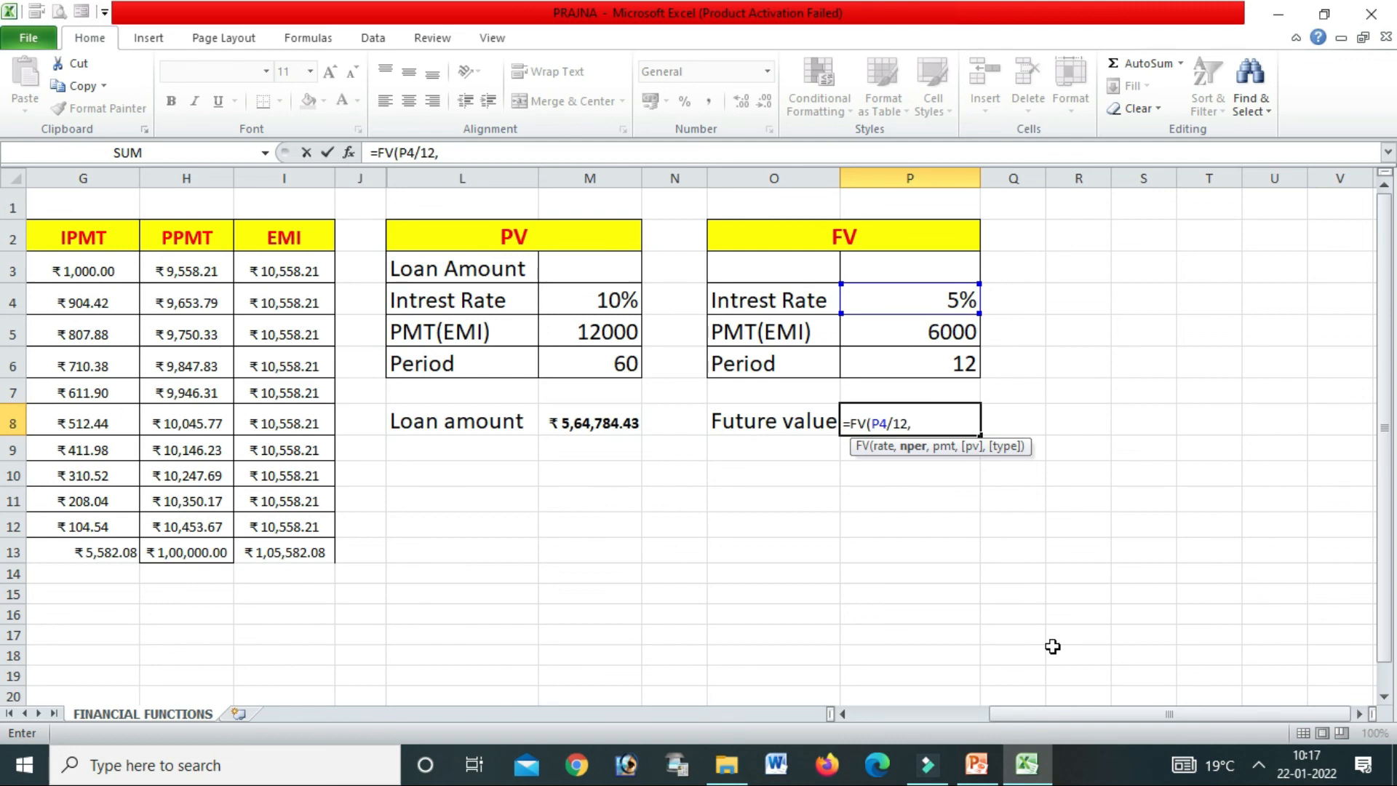
pyautogui.click(928, 366)
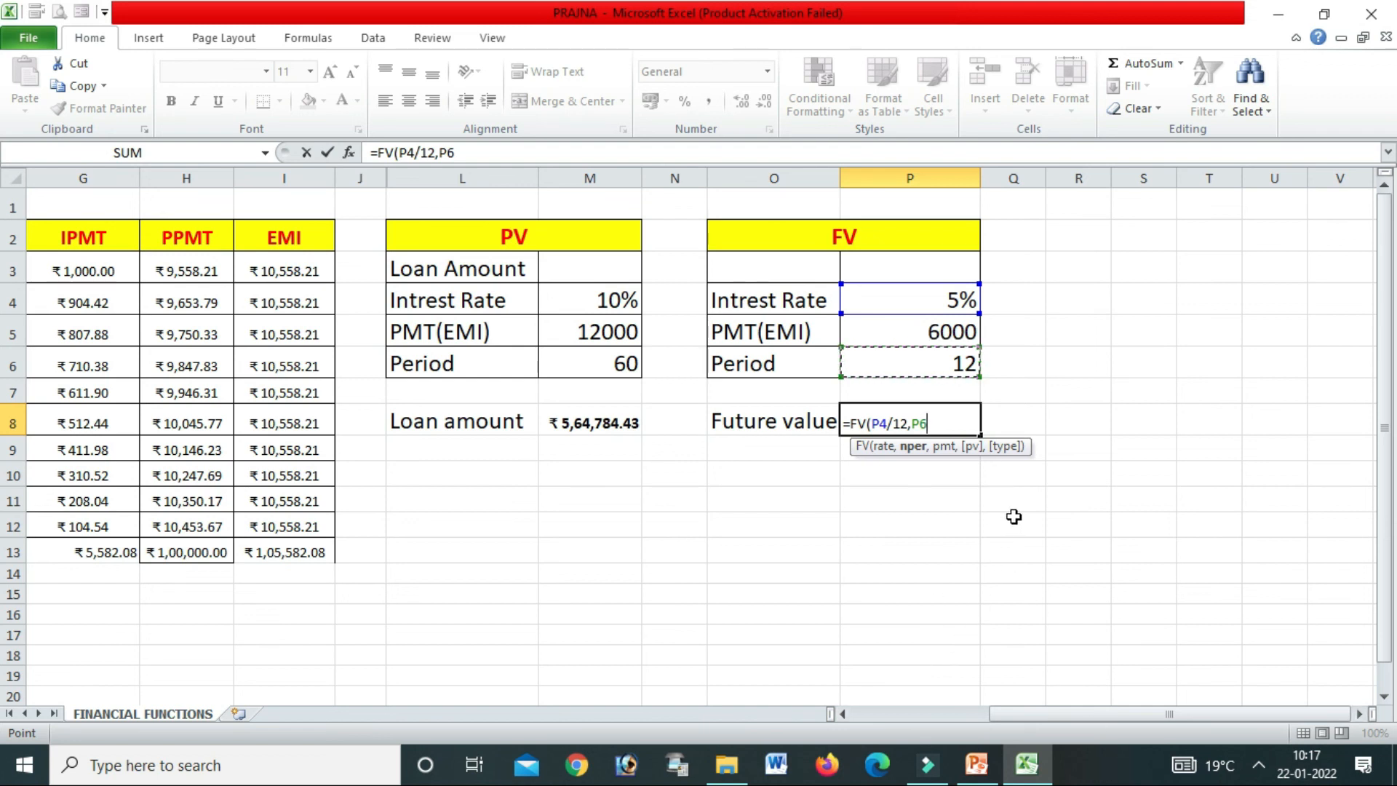
pyautogui.write(',-')
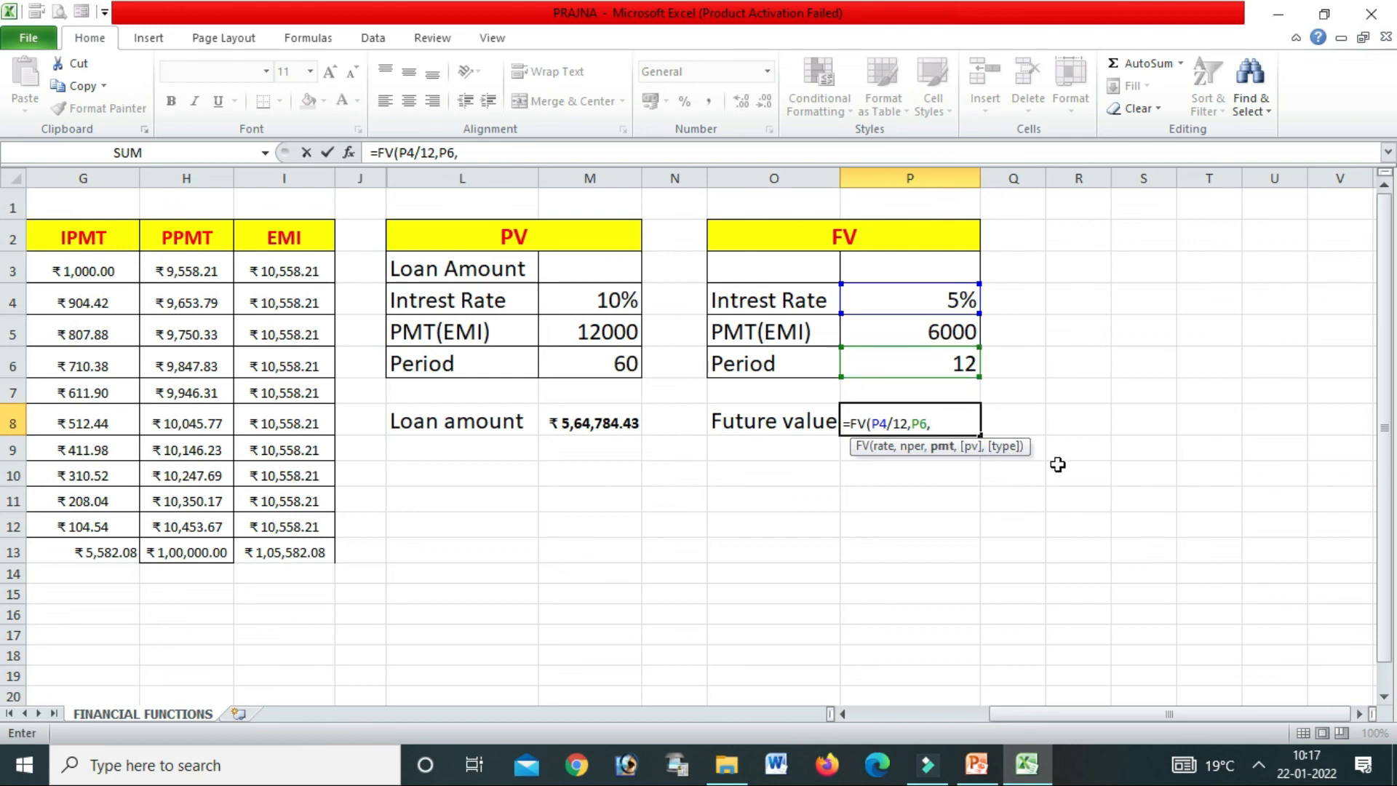
pyautogui.click(951, 332)
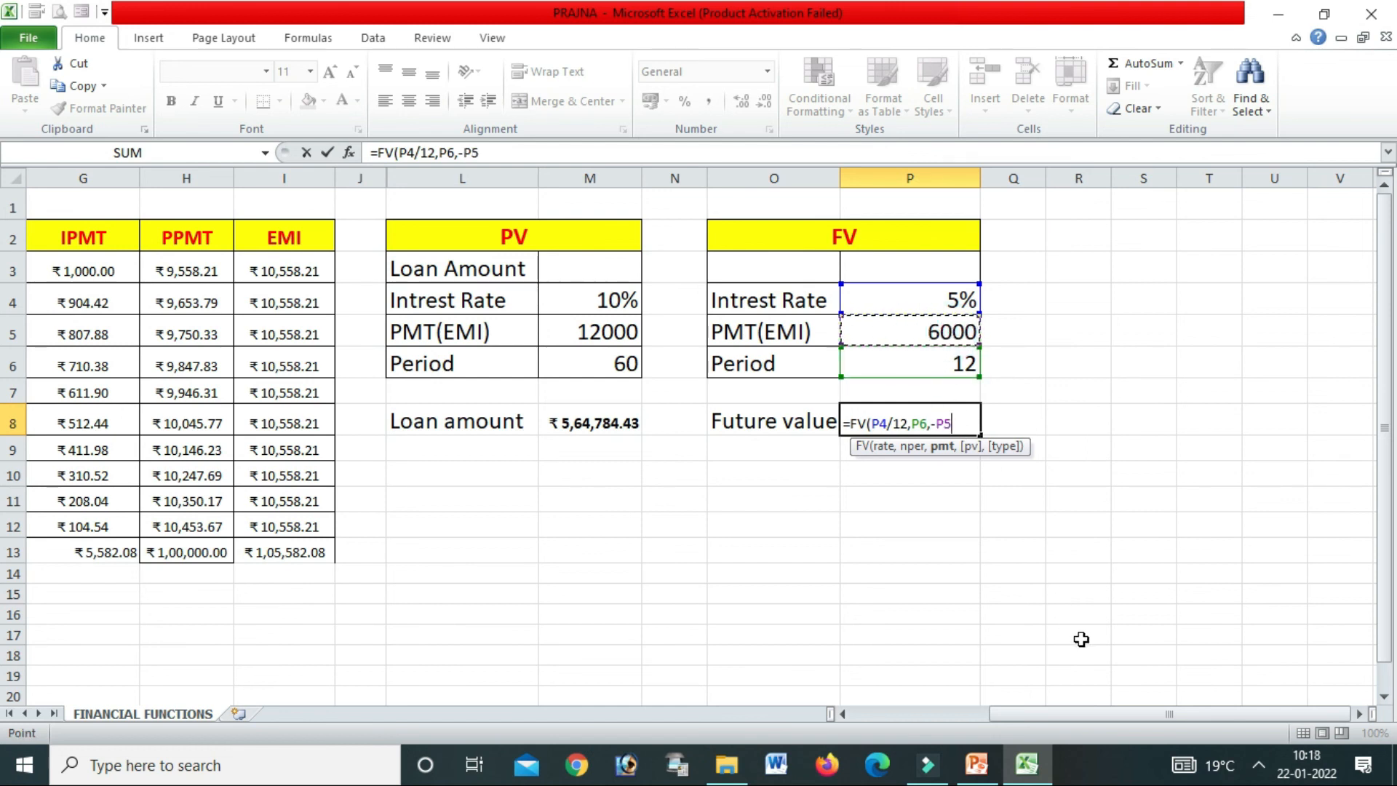
pyautogui.press('Return')
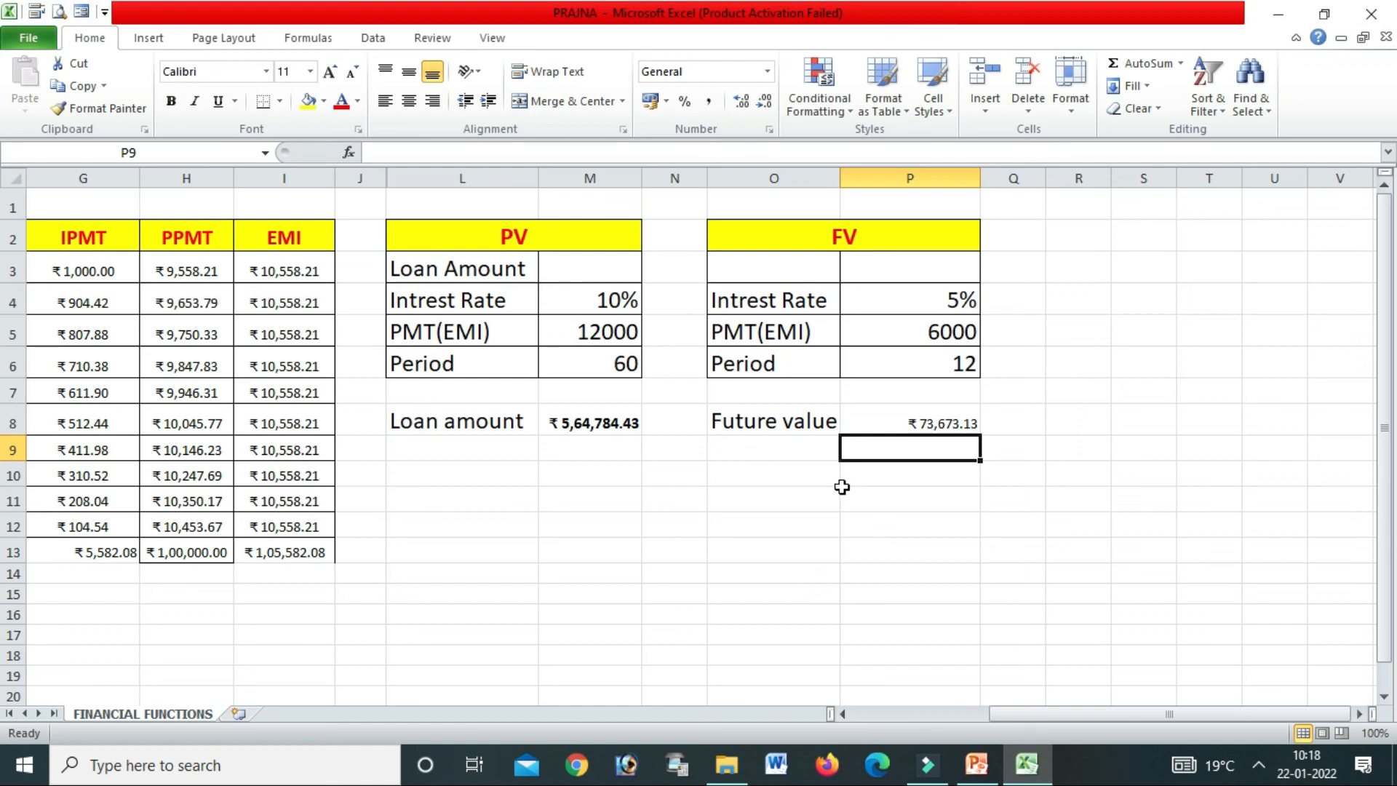
# Make the future value result in P8 bold with font size 14
pyautogui.click(876, 421)
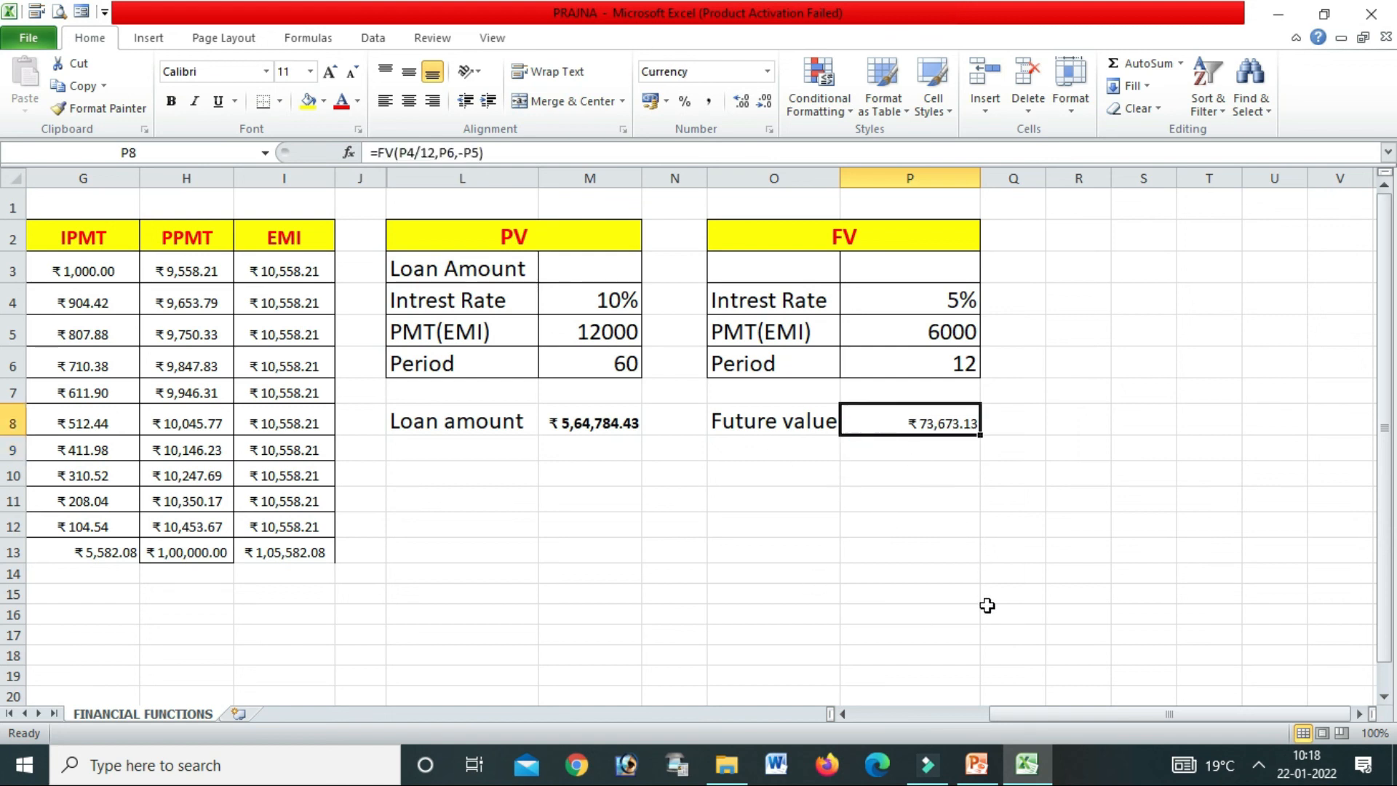
pyautogui.click(170, 101)
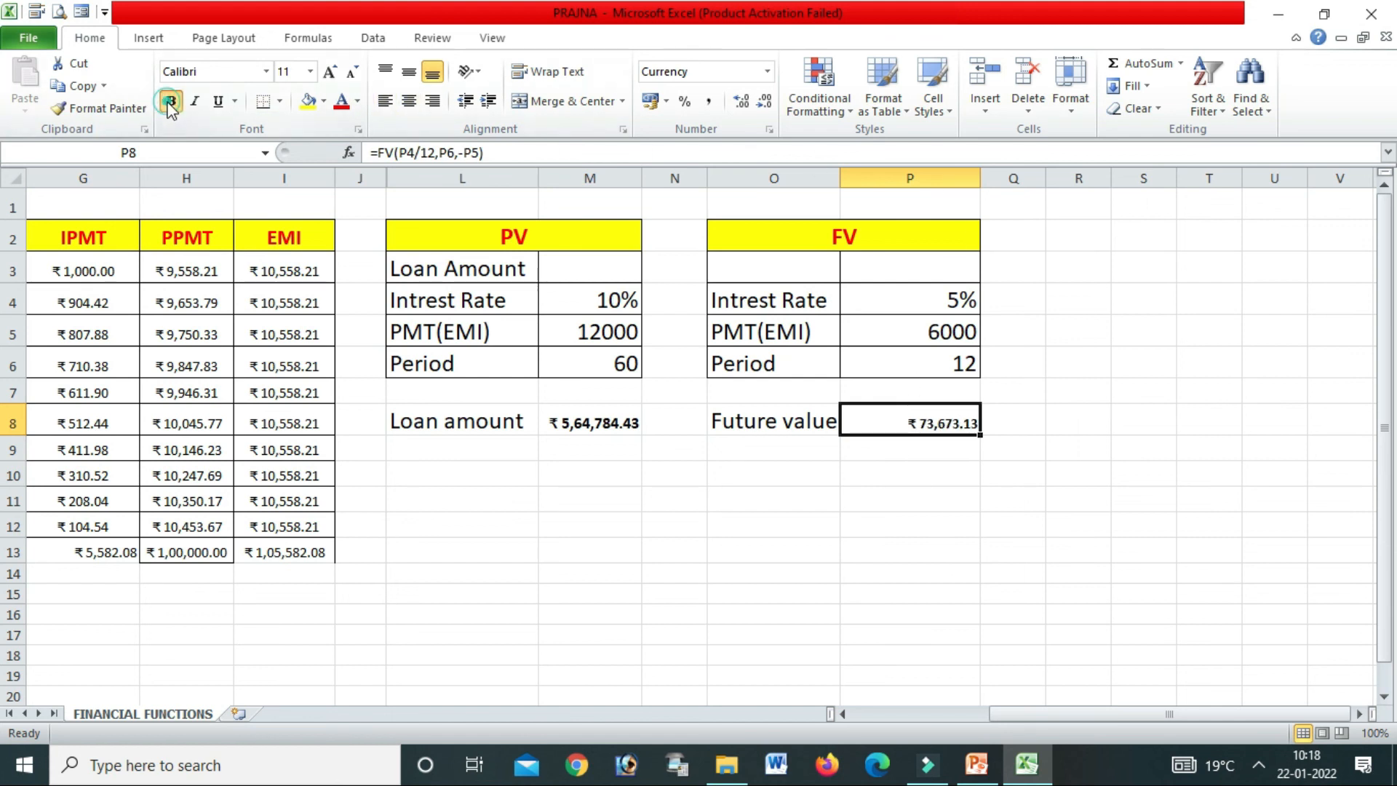
pyautogui.click(325, 79)
pyautogui.click(324, 77)
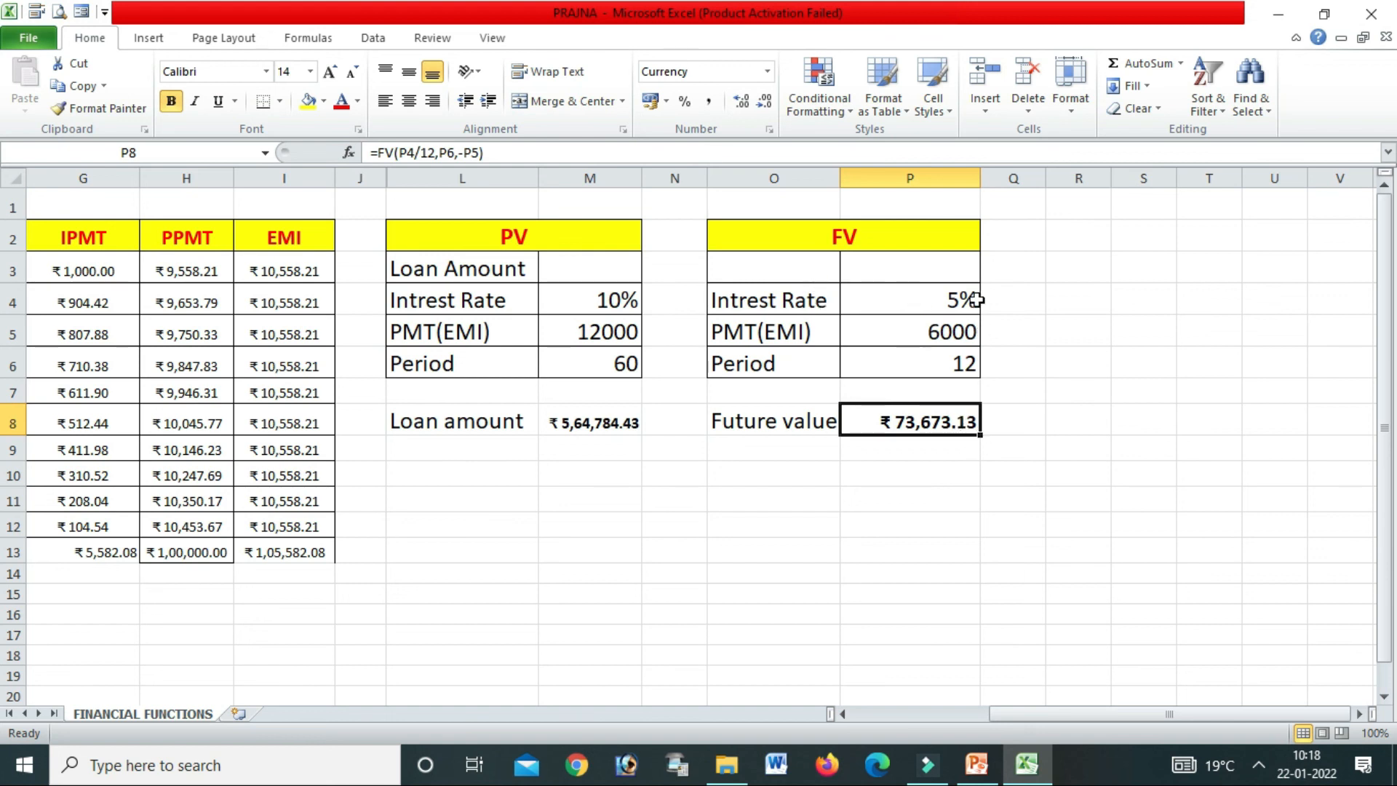
# Calculate the total amount paid in R6 with =P5*P6 for comparison with the future value
pyautogui.click(1081, 363)
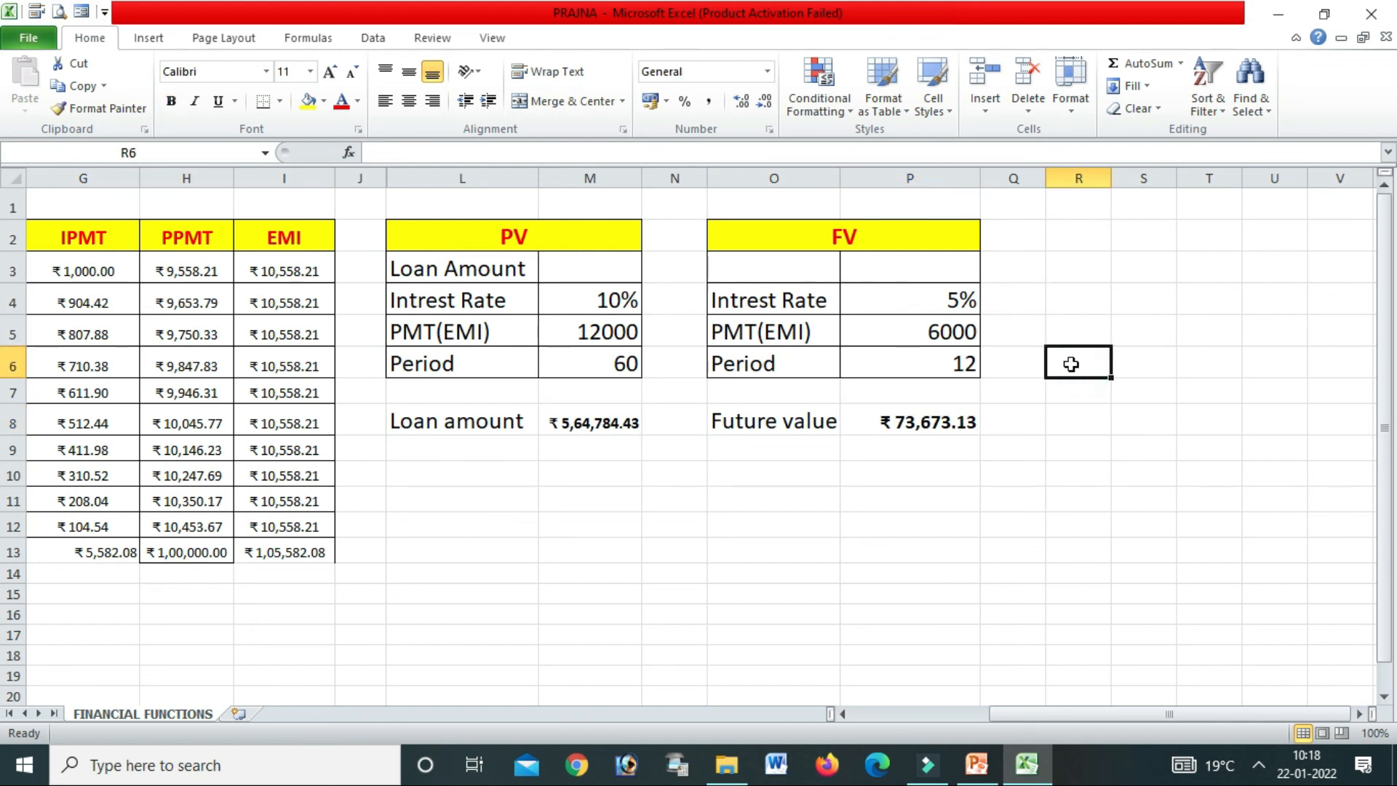
pyautogui.write('=')
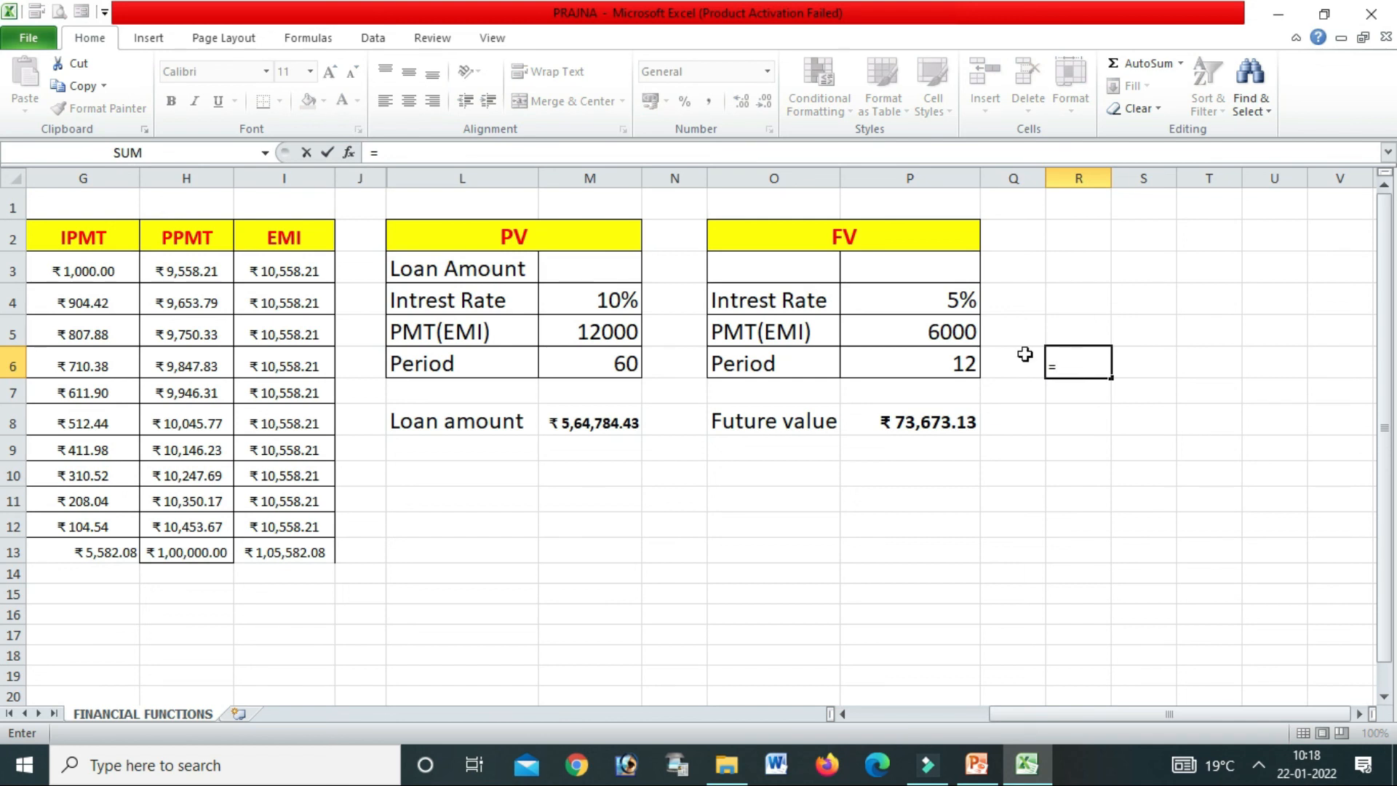
pyautogui.click(885, 335)
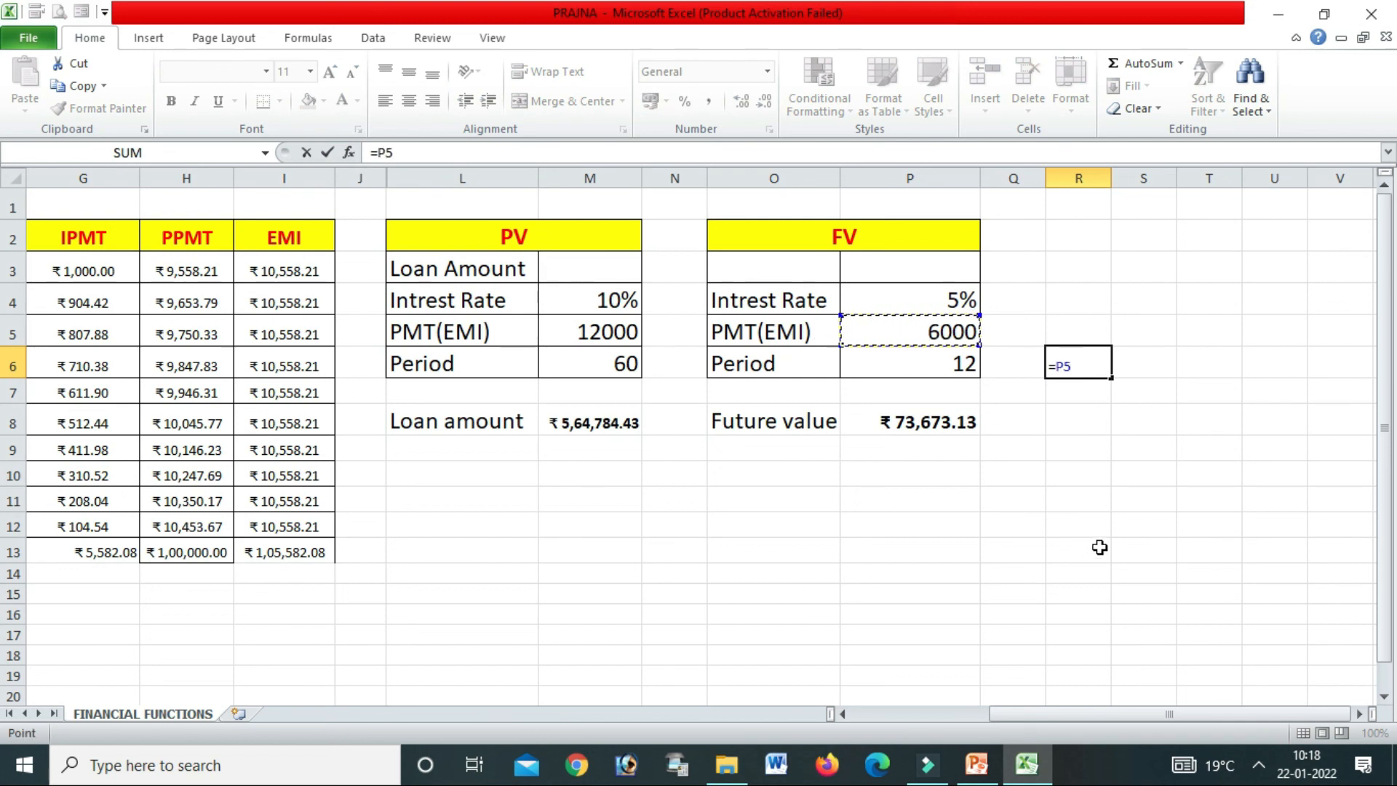
pyautogui.write('*')
pyautogui.click(906, 362)
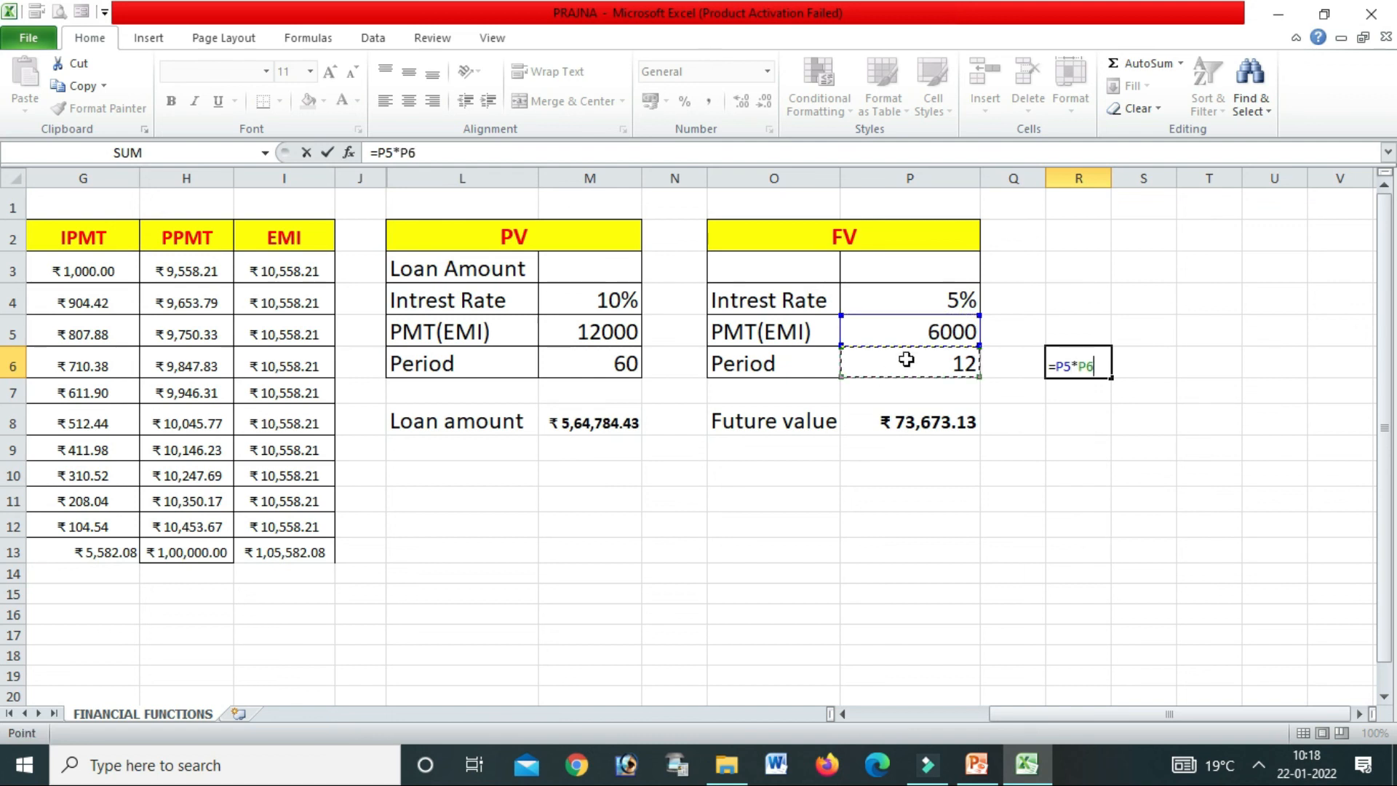
pyautogui.press('Return')
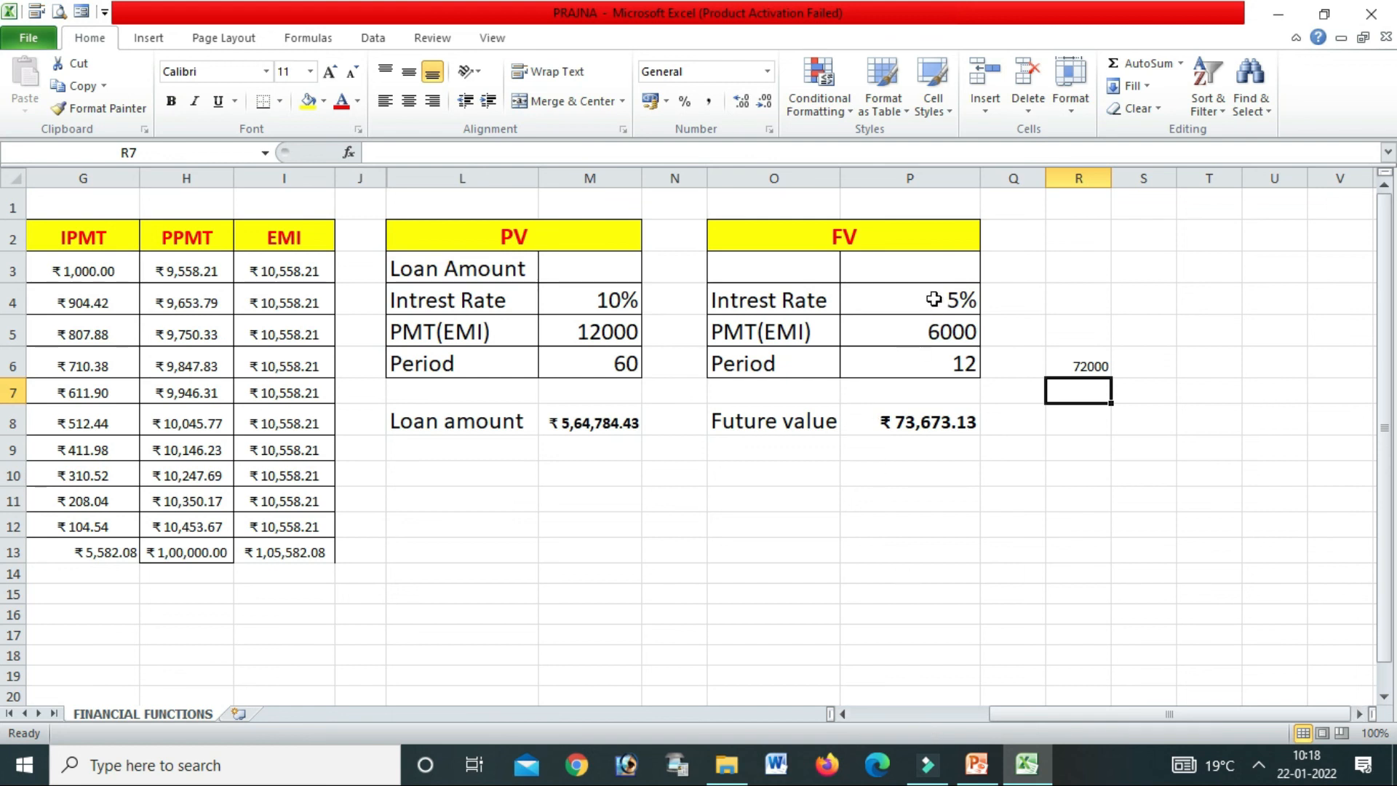
pyautogui.click(1071, 362)
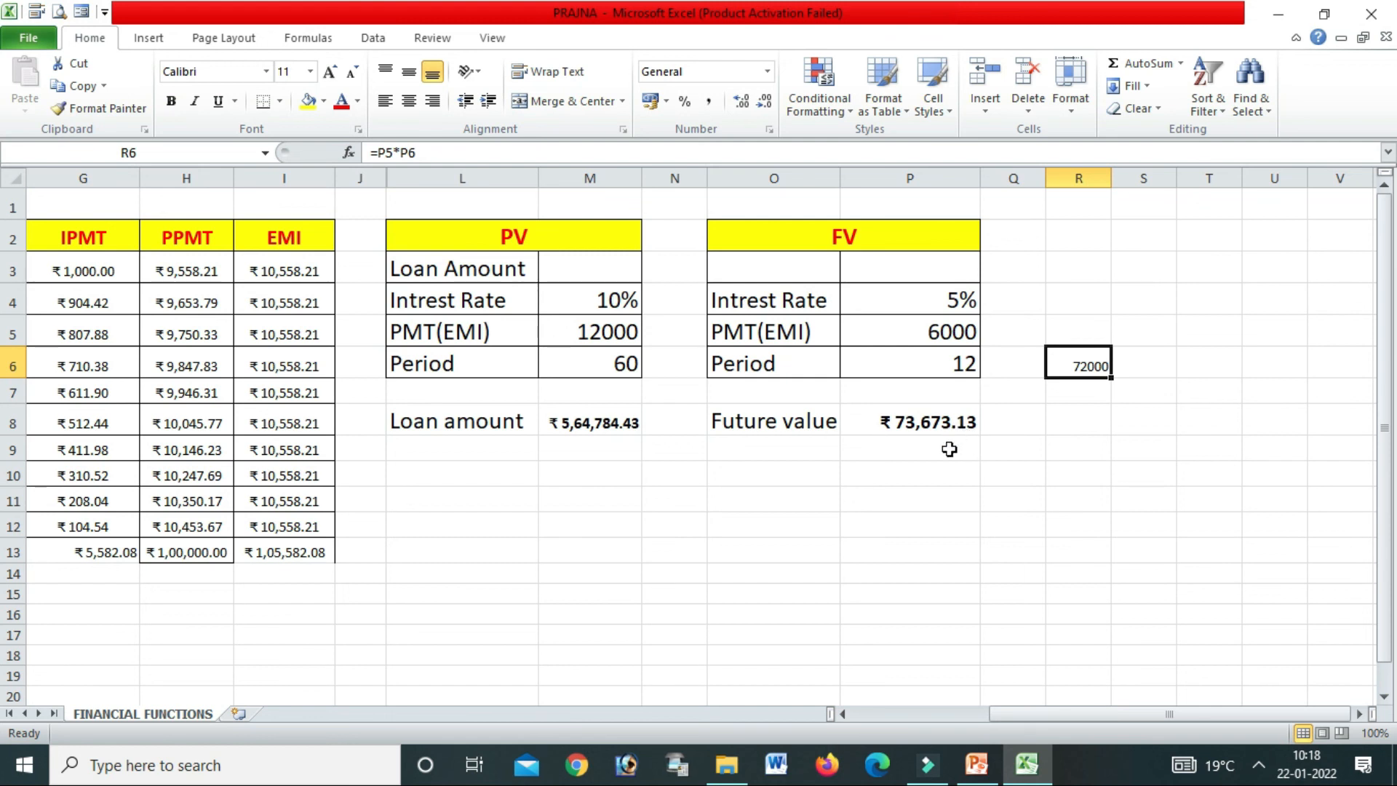
pyautogui.click(948, 484)
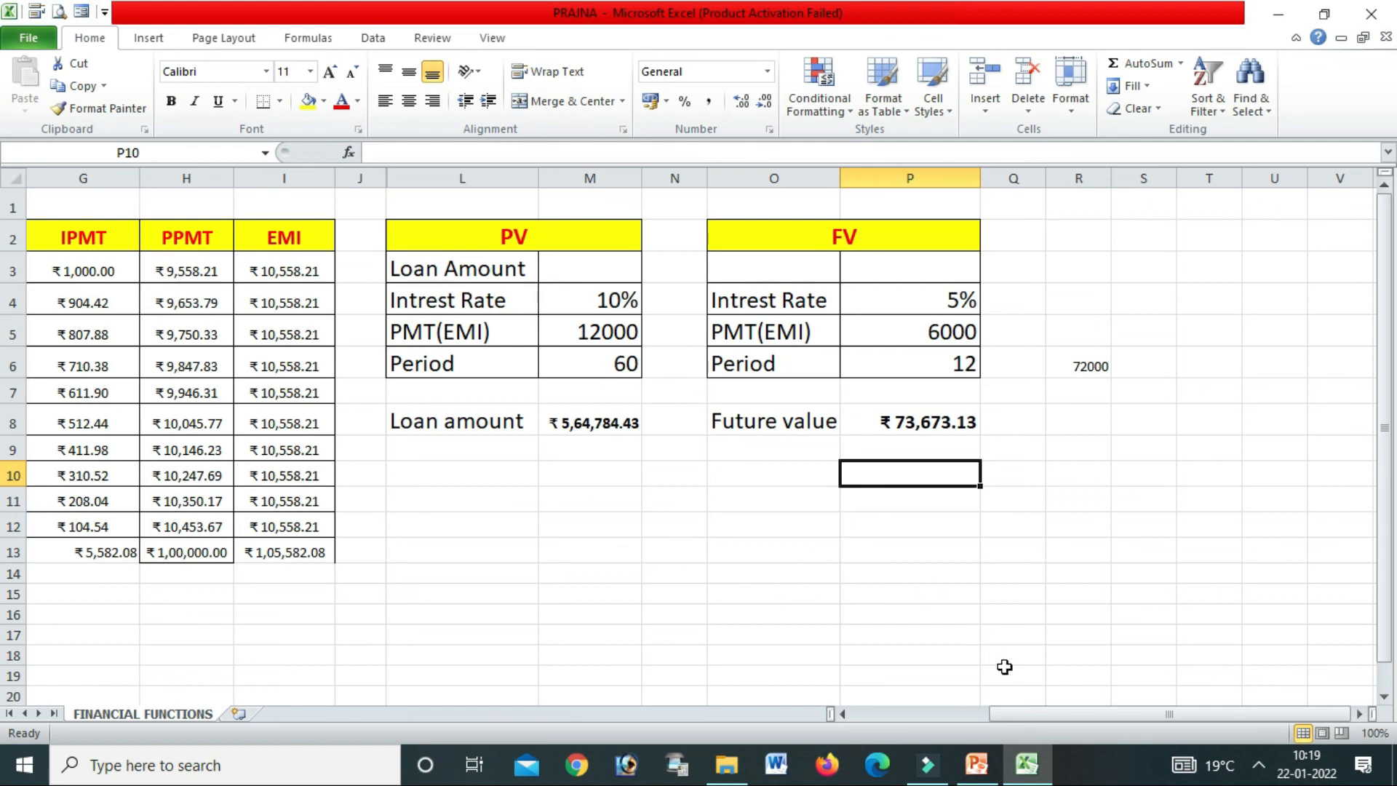
pyautogui.moveTo(1022, 716); pyautogui.dragTo(877, 716)
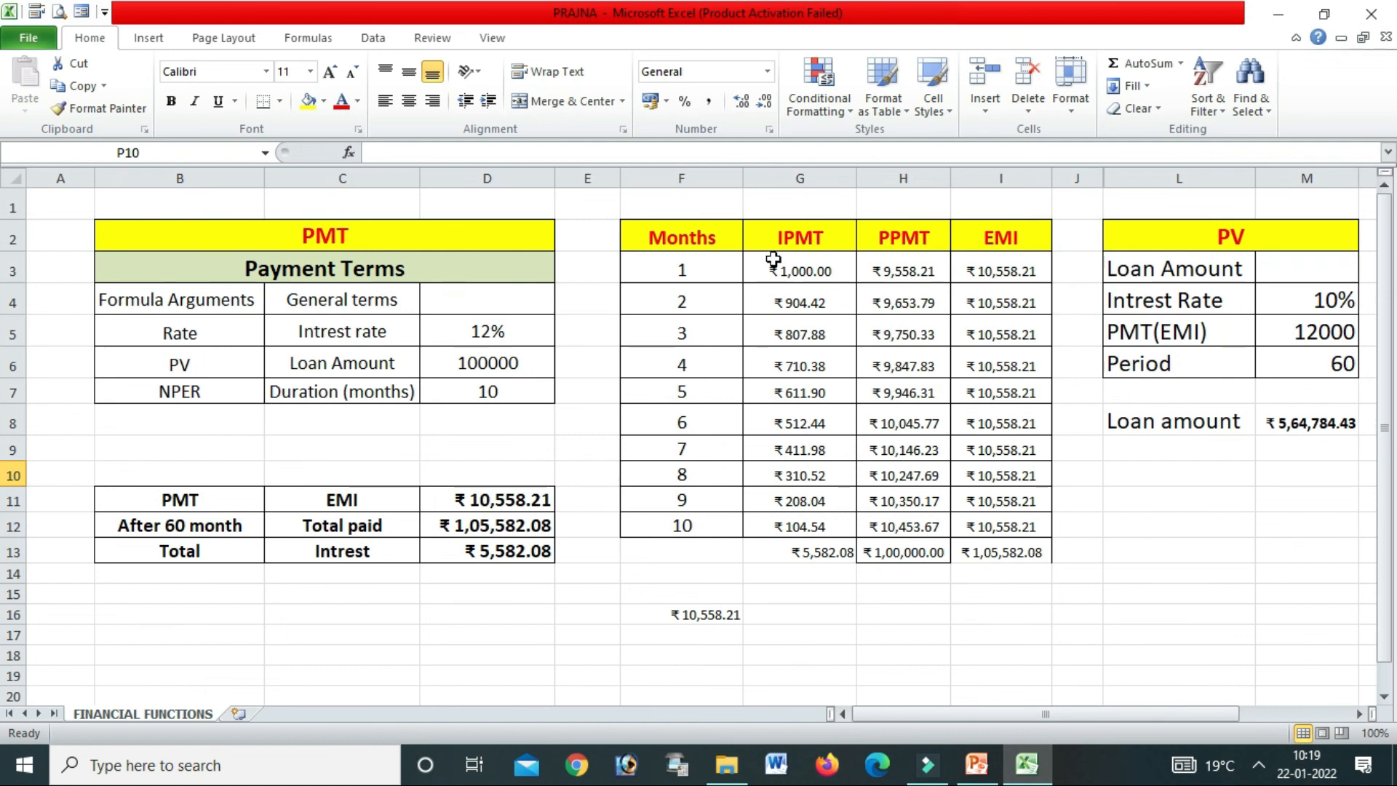
pyautogui.moveTo(954, 714)
pyautogui.mouseDown()
pyautogui.moveTo(1058, 716)
pyautogui.moveTo(942, 714)
pyautogui.mouseUp()
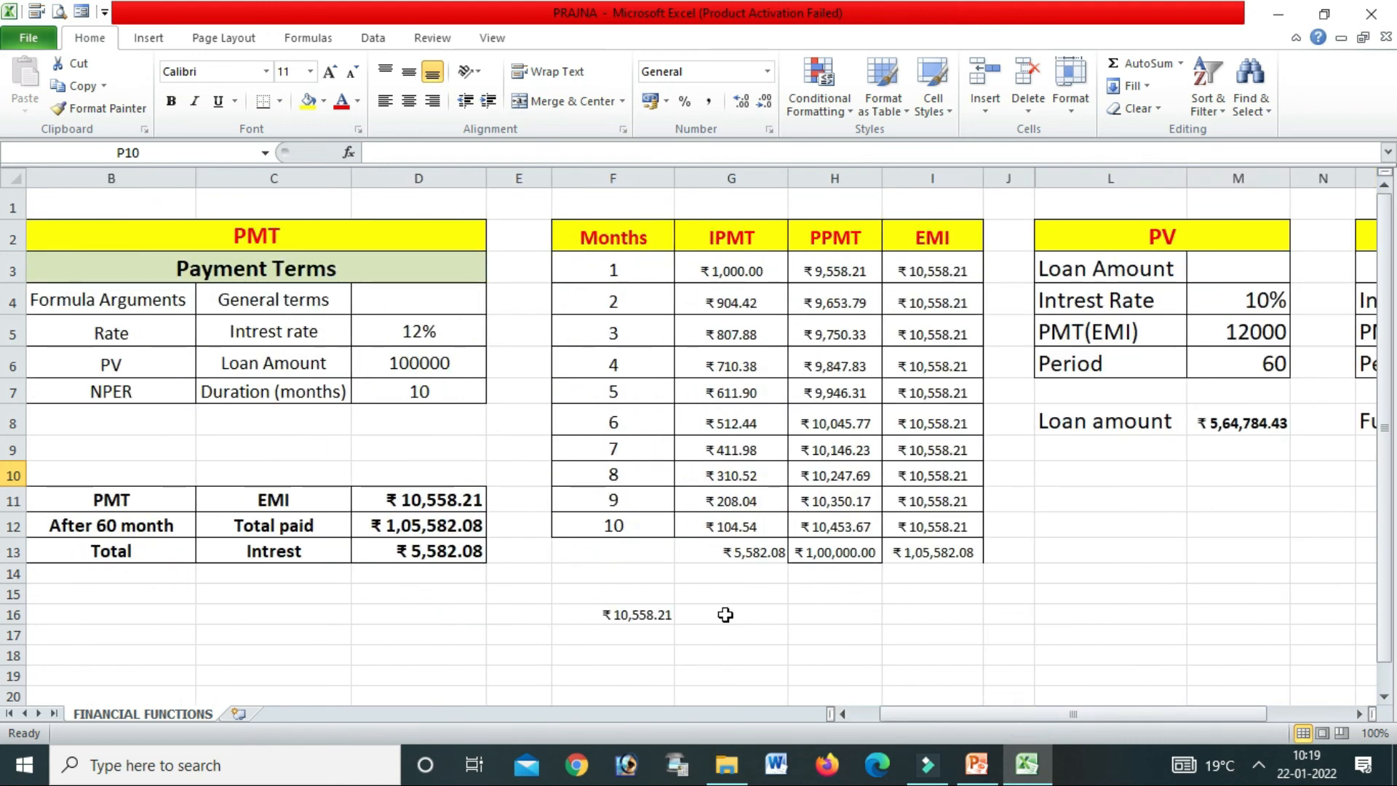